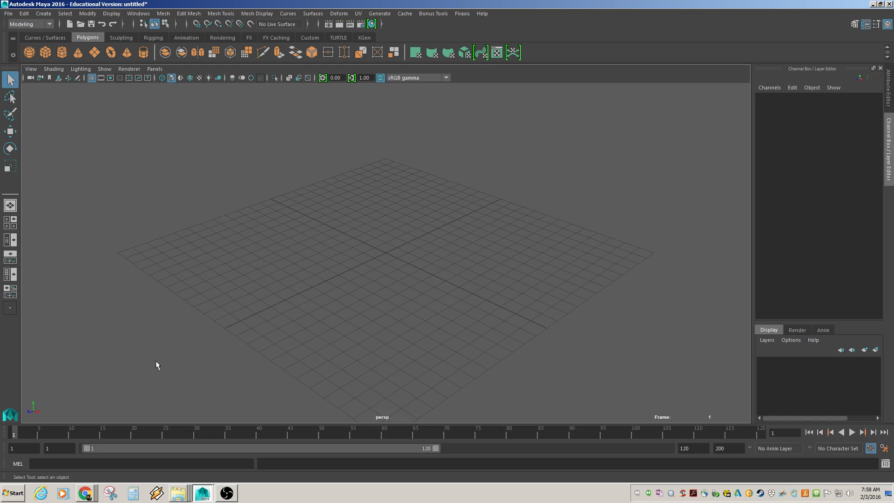
# Create a default polygon sphere at the centre of the grid
pyautogui.click(31, 52)
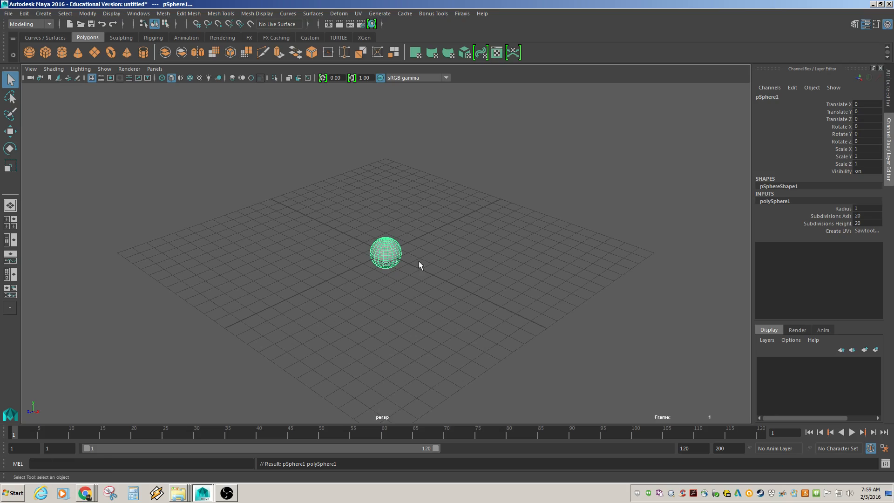
# View the sphere from a higher angle, at several zoom distances and with the view panned
pyautogui.keyDown('alt'); pyautogui.moveTo(440, 235); pyautogui.dragTo(432, 259); pyautogui.keyUp('alt')
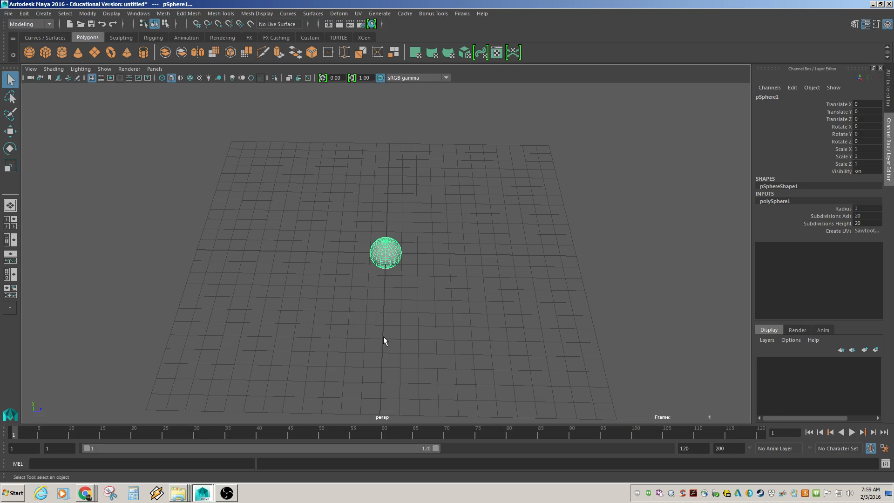
pyautogui.scroll(-1, 383, 336)
pyautogui.scroll(6, 383, 337)
pyautogui.scroll(-9, 394, 335)
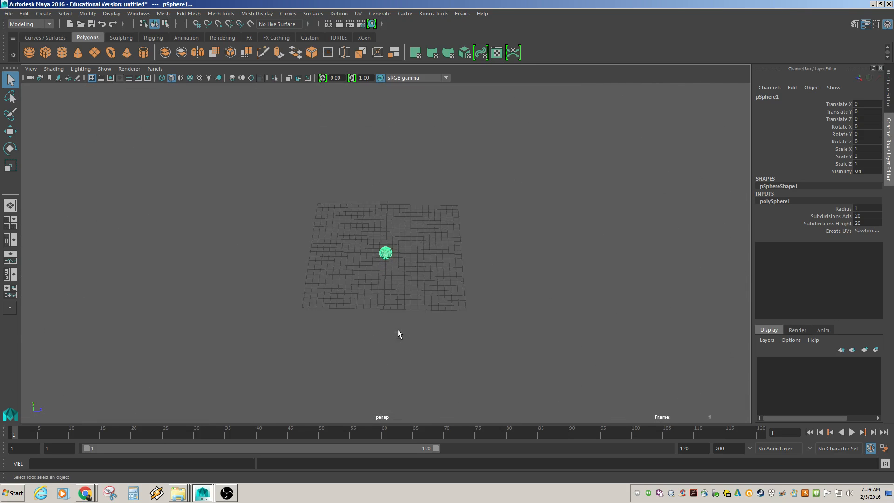
pyautogui.scroll(5, 396, 331)
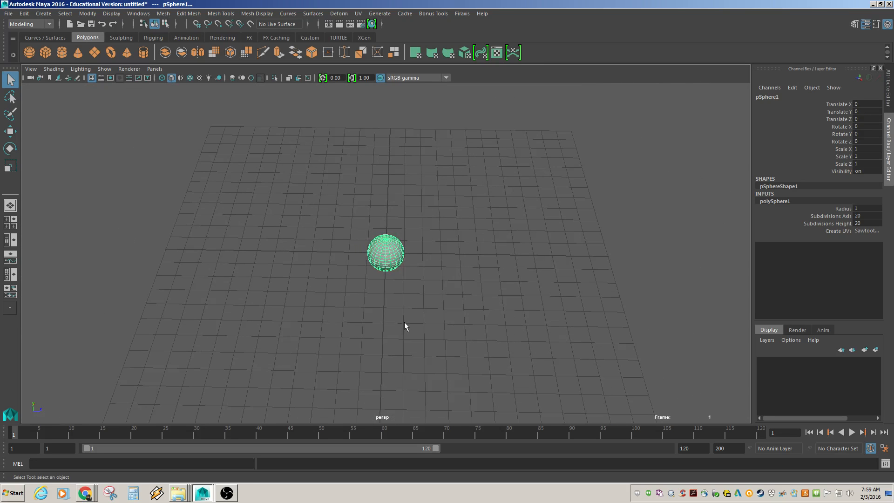
pyautogui.scroll(4, 405, 322)
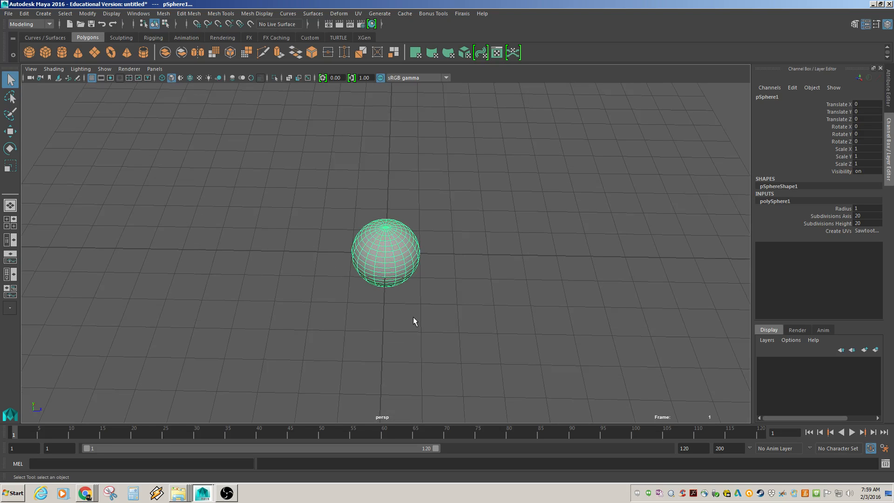
pyautogui.keyDown('alt'); pyautogui.moveTo(413, 317); pyautogui.dragTo(388, 306, button='middle'); pyautogui.keyUp('alt')
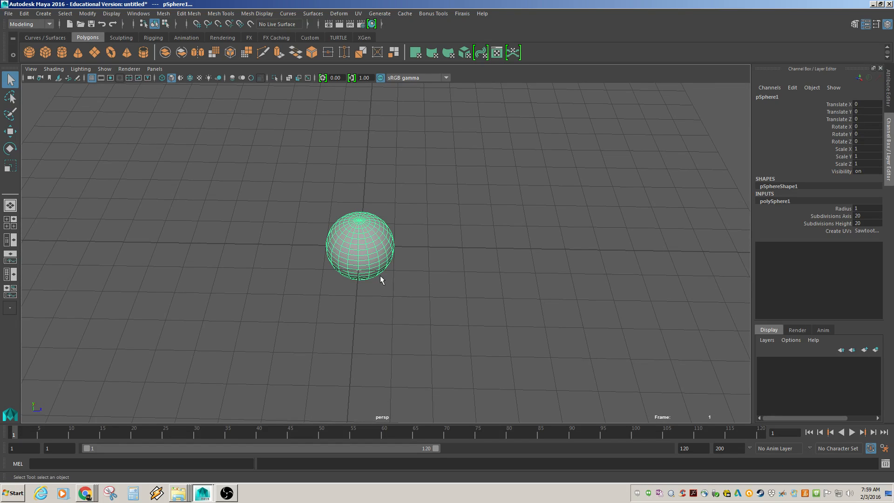
# Examine the sphere by dollying the perspective camera closer and farther several times
pyautogui.keyDown('alt'); pyautogui.moveTo(443, 294); pyautogui.dragTo(354, 287, button='right'); pyautogui.keyUp('alt')
pyautogui.scroll(3, 381, 272)
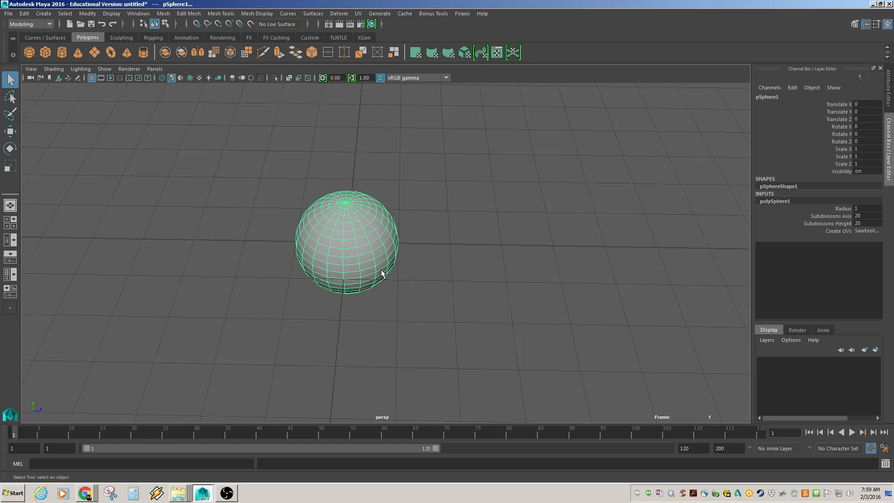
pyautogui.scroll(-2, 381, 272)
pyautogui.scroll(2, 381, 271)
pyautogui.scroll(3, 383, 273)
pyautogui.scroll(-4, 383, 272)
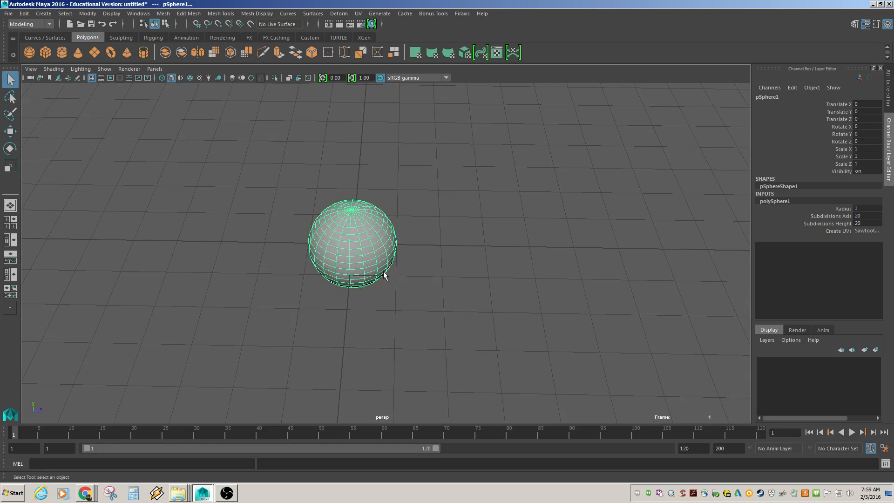
pyautogui.scroll(-3, 358, 269)
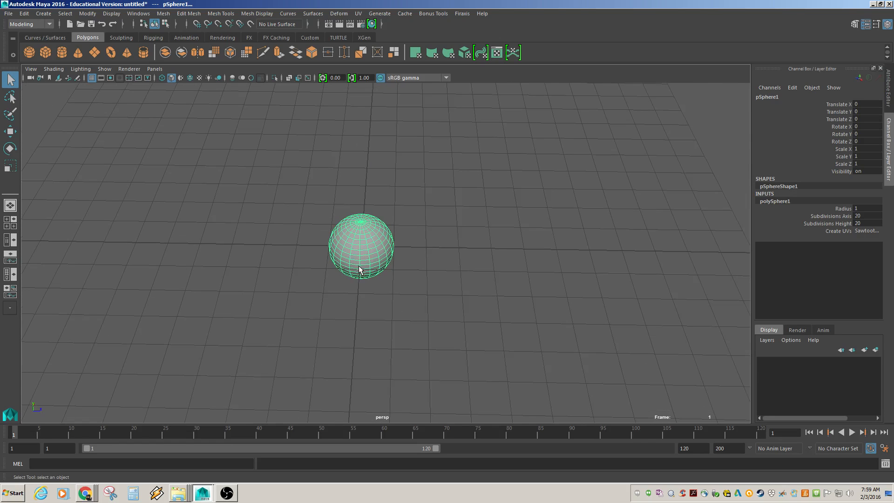
pyautogui.scroll(3, 361, 271)
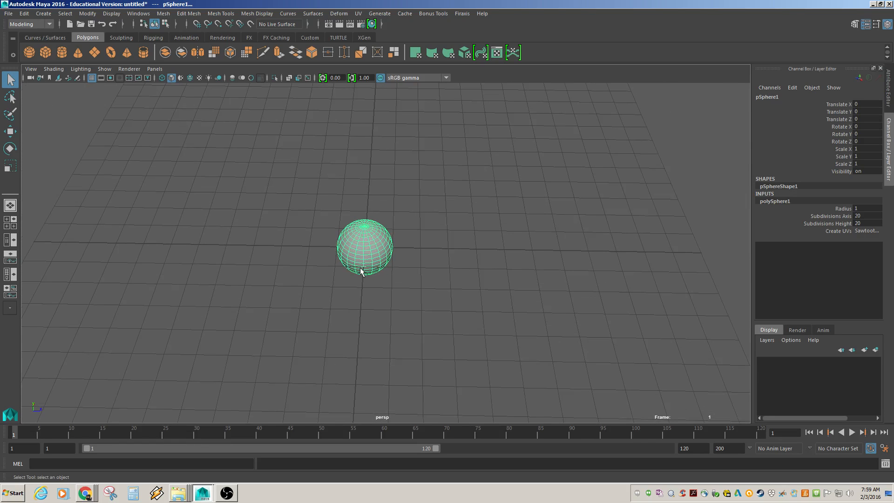
pyautogui.scroll(1, 363, 261)
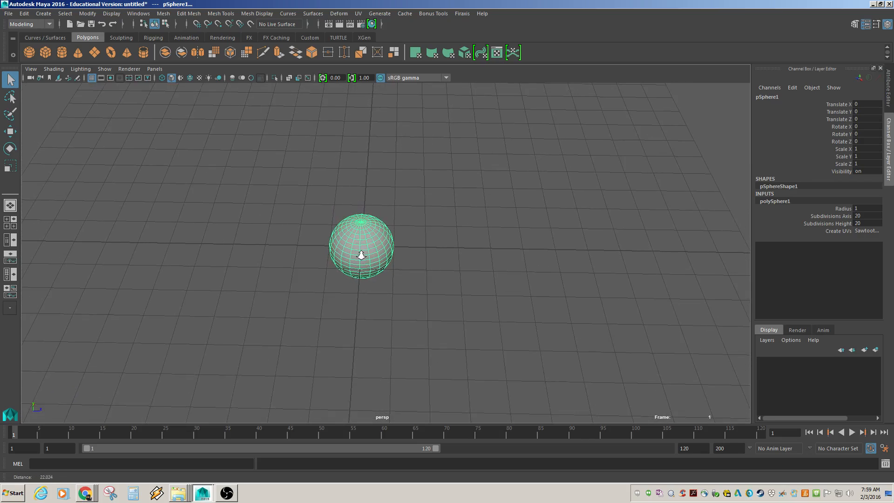
pyautogui.keyDown('alt'); pyautogui.moveTo(361, 254); pyautogui.dragTo(338, 277, button='right'); pyautogui.keyUp('alt')
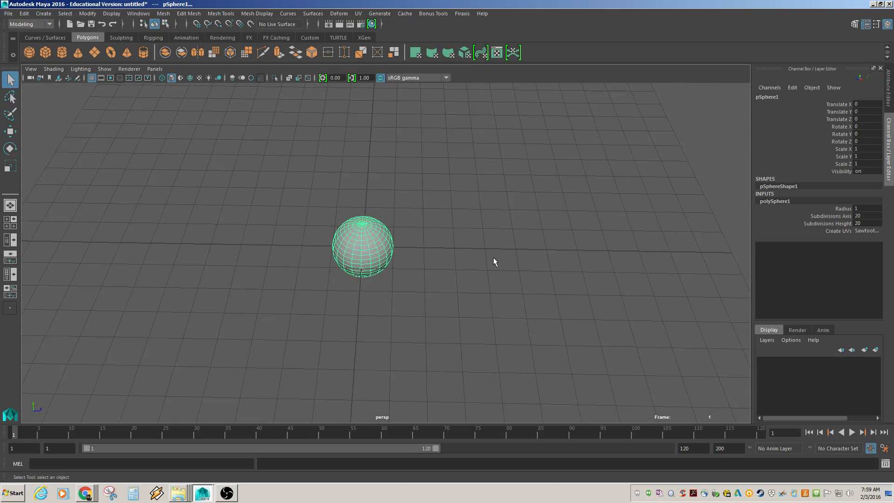
# Move the camera away from the sphere, select the sphere and frame it in the perspective view
pyautogui.keyDown('alt'); pyautogui.moveTo(494, 258); pyautogui.dragTo(274, 238); pyautogui.keyUp('alt')
pyautogui.keyDown('alt'); pyautogui.moveTo(273, 238); pyautogui.dragTo(654, 253, button='middle'); pyautogui.keyUp('alt')
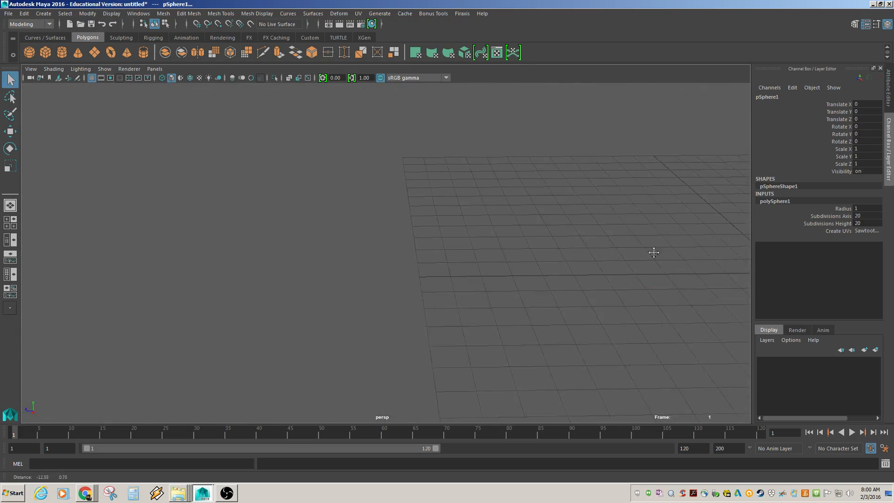
pyautogui.keyDown('alt'); pyautogui.moveTo(654, 252); pyautogui.dragTo(425, 233); pyautogui.keyUp('alt')
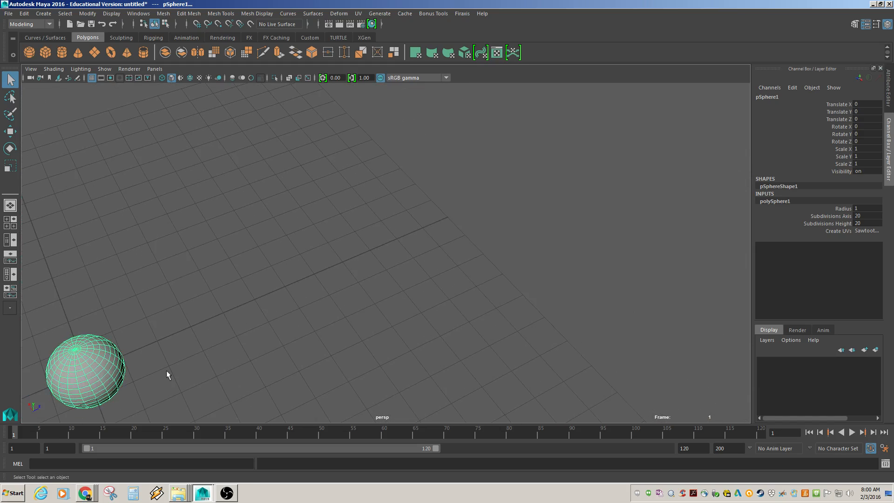
pyautogui.click(101, 365)
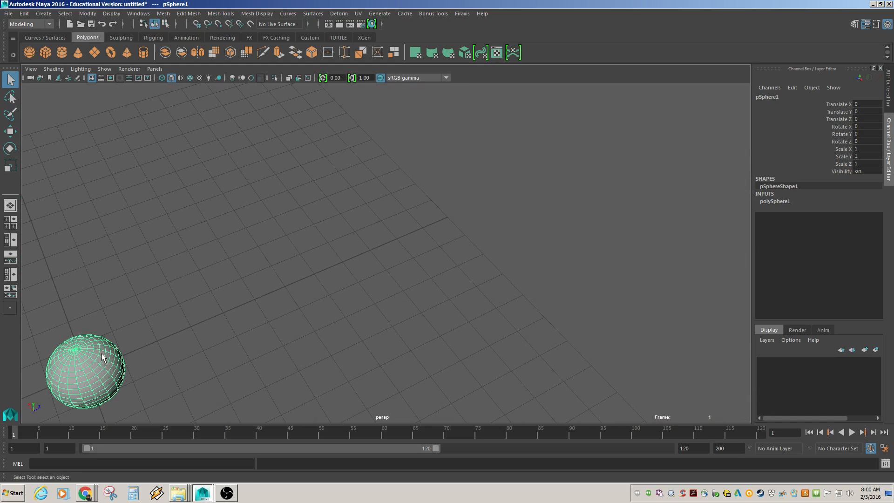
pyautogui.press('f')
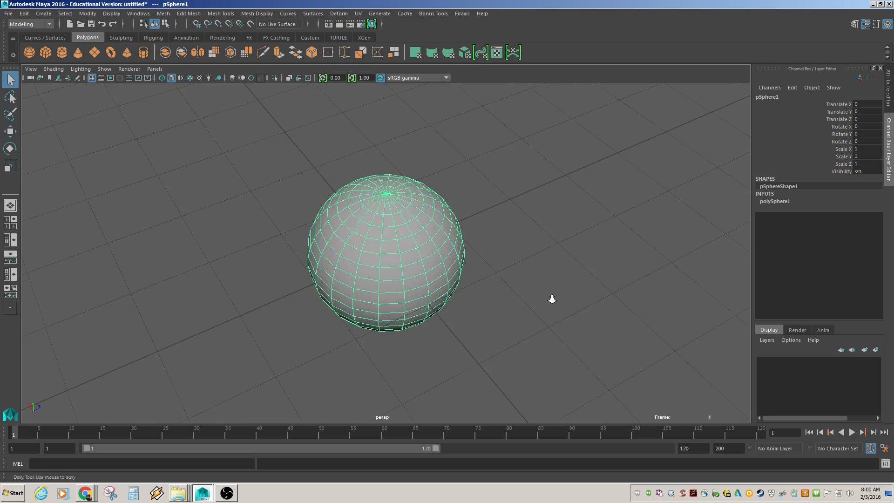
# Zoom out from the sphere and orbit around it to view it from different sides
pyautogui.keyDown('alt'); pyautogui.moveTo(552, 299); pyautogui.dragTo(246, 261, button='right'); pyautogui.keyUp('alt')
pyautogui.keyDown('alt'); pyautogui.moveTo(246, 262); pyautogui.dragTo(511, 257); pyautogui.keyUp('alt')
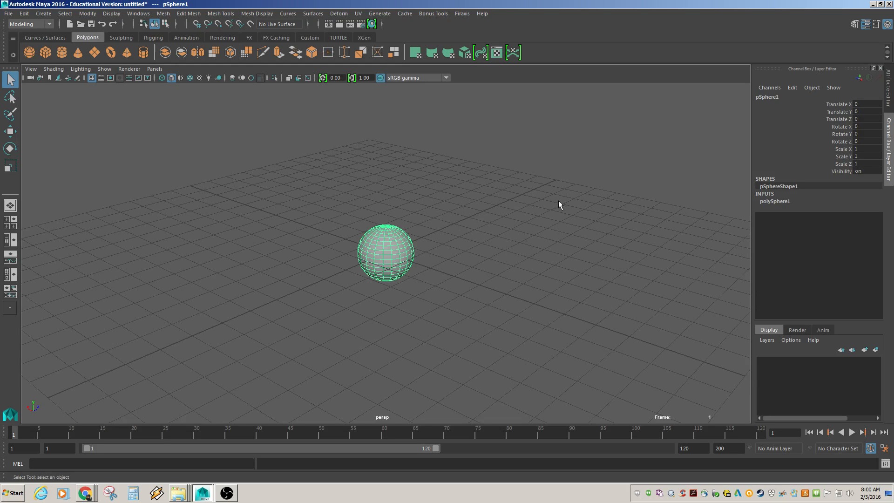
pyautogui.keyDown('alt'); pyautogui.moveTo(559, 204); pyautogui.dragTo(435, 232); pyautogui.keyUp('alt')
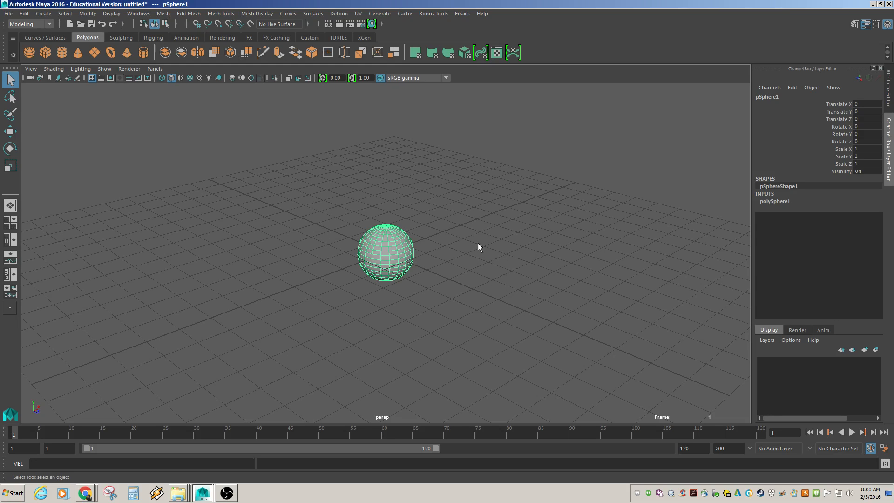
pyautogui.keyDown('alt'); pyautogui.moveTo(523, 218); pyautogui.dragTo(398, 228); pyautogui.keyUp('alt')
pyautogui.keyDown('alt'); pyautogui.moveTo(543, 260); pyautogui.dragTo(424, 258); pyautogui.keyUp('alt')
pyautogui.moveTo(517, 271)
pyautogui.keyDown('alt'); pyautogui.mouseDown()
pyautogui.moveTo(411, 267)
pyautogui.moveTo(523, 273)
pyautogui.mouseUp(); pyautogui.keyUp('alt')
pyautogui.keyDown('alt'); pyautogui.moveTo(365, 281); pyautogui.dragTo(533, 276); pyautogui.keyUp('alt')
pyautogui.keyDown('alt'); pyautogui.moveTo(466, 323); pyautogui.dragTo(413, 260); pyautogui.keyUp('alt')
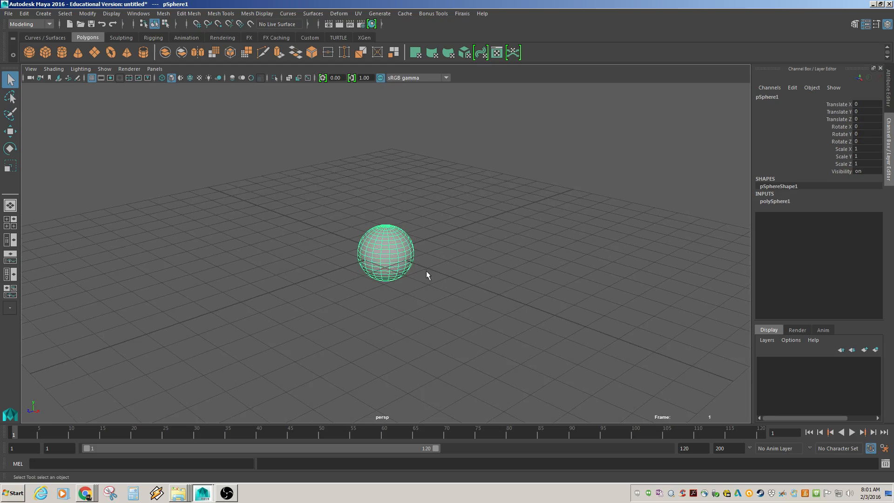
# Inspect the sphere by combining panning, zooming and orbiting in the perspective view
pyautogui.moveTo(379, 263)
pyautogui.keyDown('alt'); pyautogui.mouseDown(button='middle')
pyautogui.moveTo(573, 263)
pyautogui.moveTo(294, 262)
pyautogui.moveTo(584, 262)
pyautogui.moveTo(304, 254)
pyautogui.moveTo(613, 247)
pyautogui.moveTo(352, 255)
pyautogui.moveTo(417, 255)
pyautogui.moveTo(384, 253)
pyautogui.mouseUp(button='middle'); pyautogui.keyUp('alt')
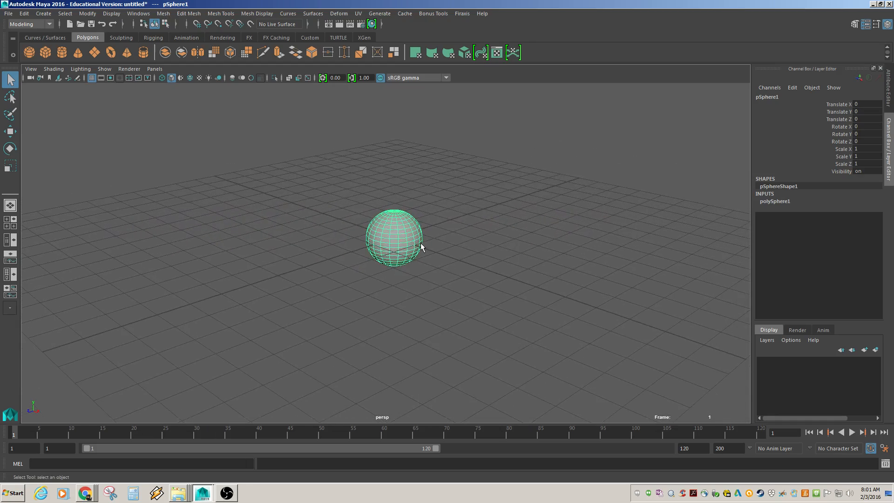
pyautogui.keyDown('alt'); pyautogui.moveTo(398, 230); pyautogui.dragTo(379, 253, button='right'); pyautogui.keyUp('alt')
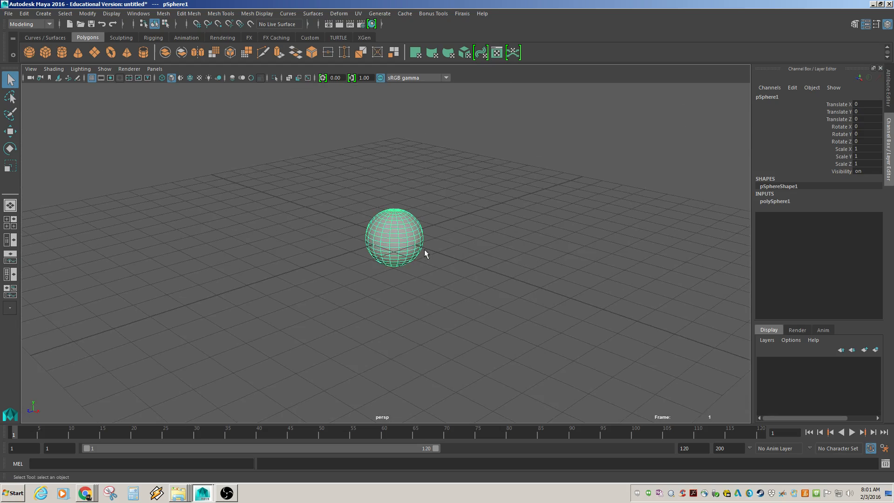
pyautogui.keyDown('alt'); pyautogui.moveTo(425, 252); pyautogui.dragTo(391, 283, button='middle'); pyautogui.keyUp('alt')
pyautogui.keyDown('alt'); pyautogui.moveTo(344, 269); pyautogui.dragTo(560, 316, button='right'); pyautogui.keyUp('alt')
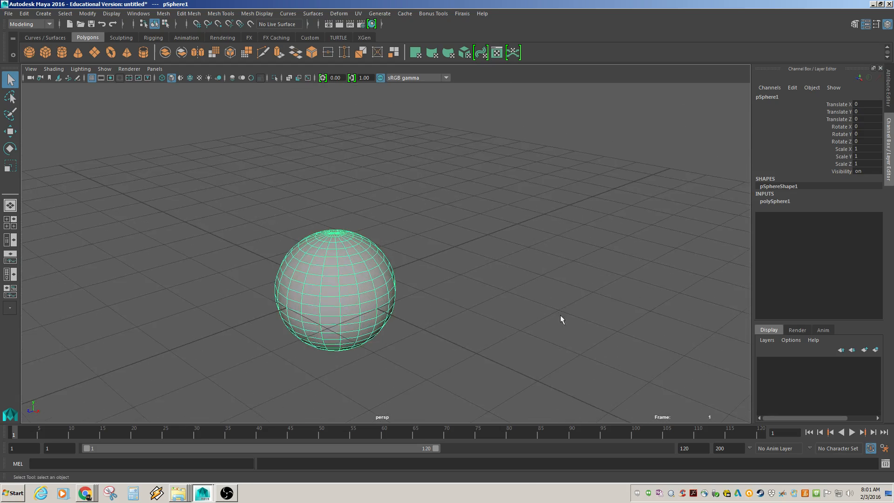
pyautogui.keyDown('alt'); pyautogui.moveTo(471, 310); pyautogui.dragTo(510, 283, button='middle'); pyautogui.keyUp('alt')
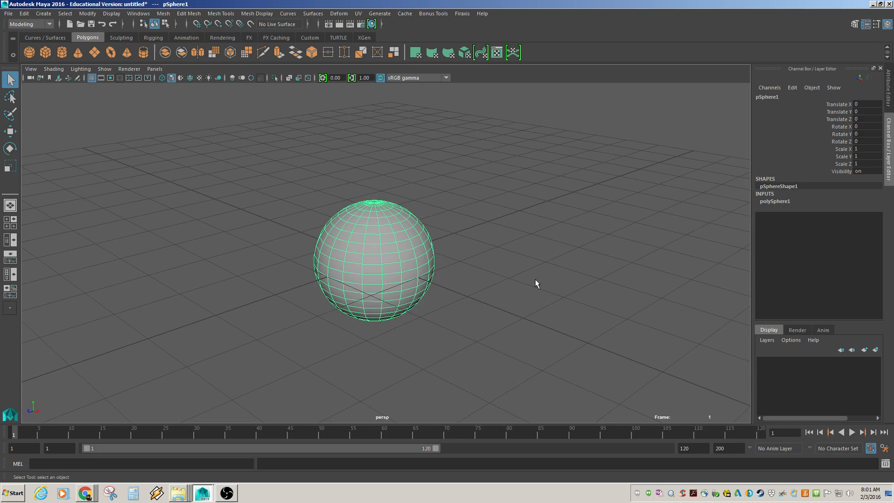
pyautogui.keyDown('alt'); pyautogui.moveTo(535, 279); pyautogui.dragTo(205, 266, button='right'); pyautogui.keyUp('alt')
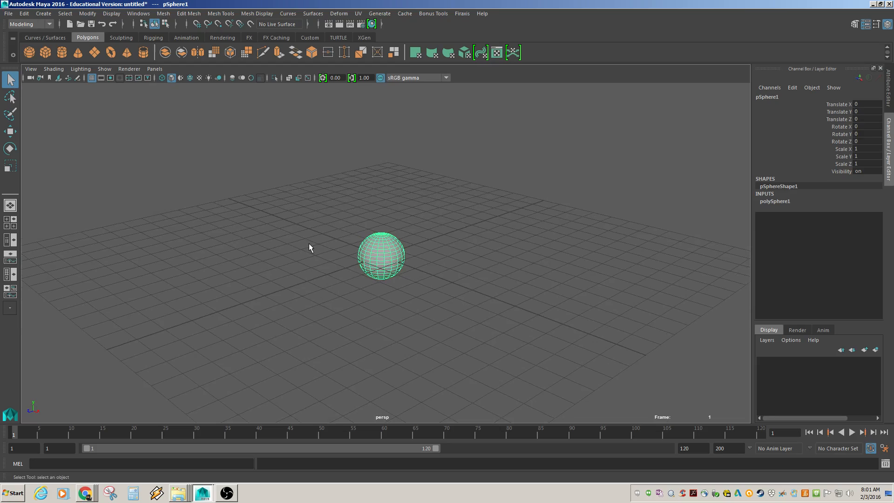
pyautogui.keyDown('alt'); pyautogui.moveTo(308, 243); pyautogui.dragTo(387, 290, button='right'); pyautogui.keyUp('alt')
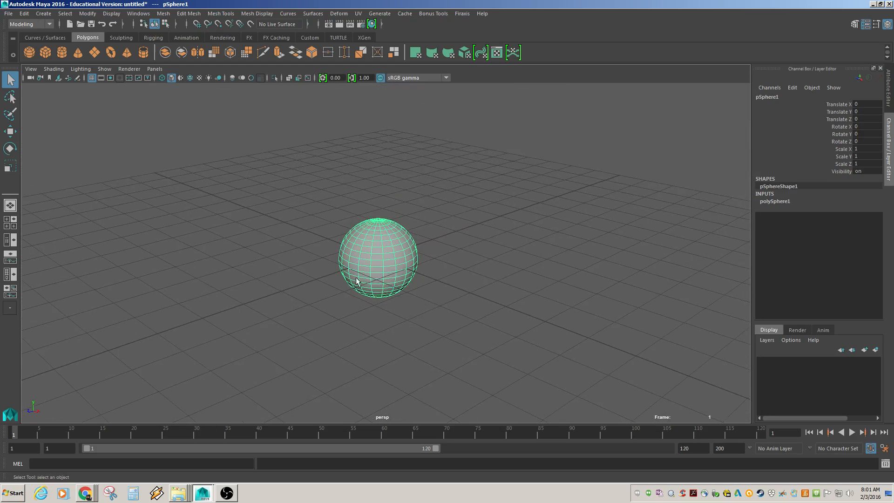
pyautogui.keyDown('alt'); pyautogui.moveTo(332, 271); pyautogui.dragTo(683, 339, button='right'); pyautogui.keyUp('alt')
pyautogui.keyDown('alt'); pyautogui.moveTo(613, 273); pyautogui.dragTo(110, 210, button='right'); pyautogui.keyUp('alt')
pyautogui.keyDown('alt'); pyautogui.moveTo(167, 311); pyautogui.dragTo(297, 311); pyautogui.keyUp('alt')
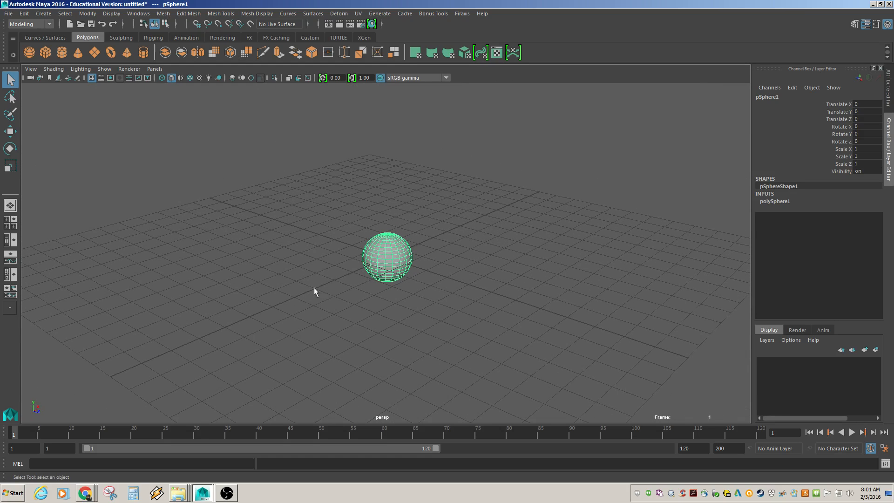
pyautogui.keyDown('alt'); pyautogui.moveTo(313, 293); pyautogui.dragTo(336, 293); pyautogui.keyUp('alt')
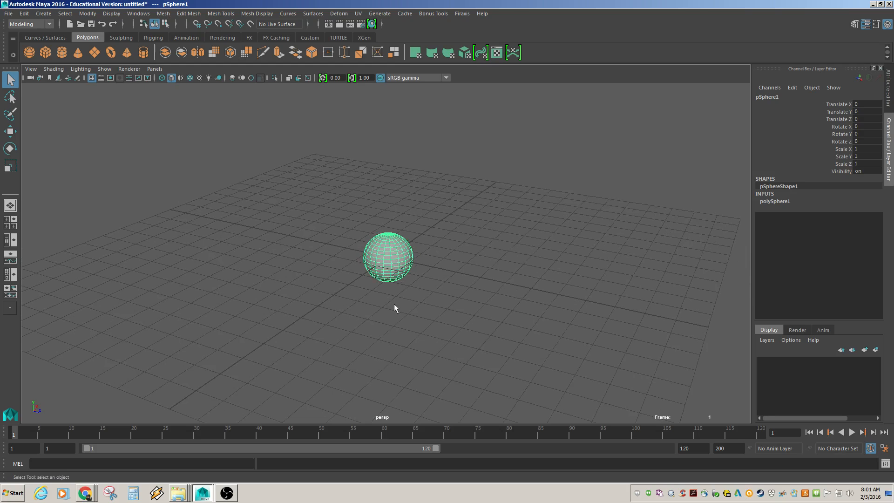
pyautogui.keyDown('alt'); pyautogui.moveTo(423, 338); pyautogui.dragTo(413, 339); pyautogui.keyUp('alt')
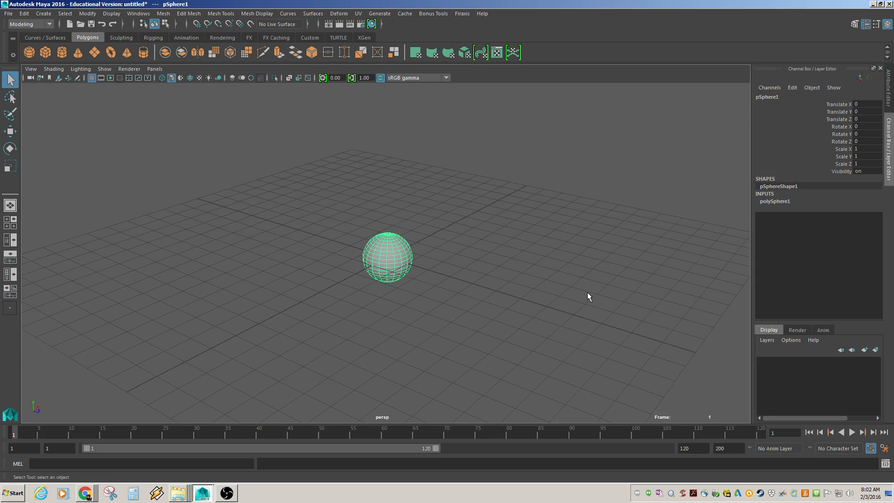
# Start the Grease Pencil, add a drawing frame at frame 1 and move its palette clear of the viewport
pyautogui.click(77, 78)
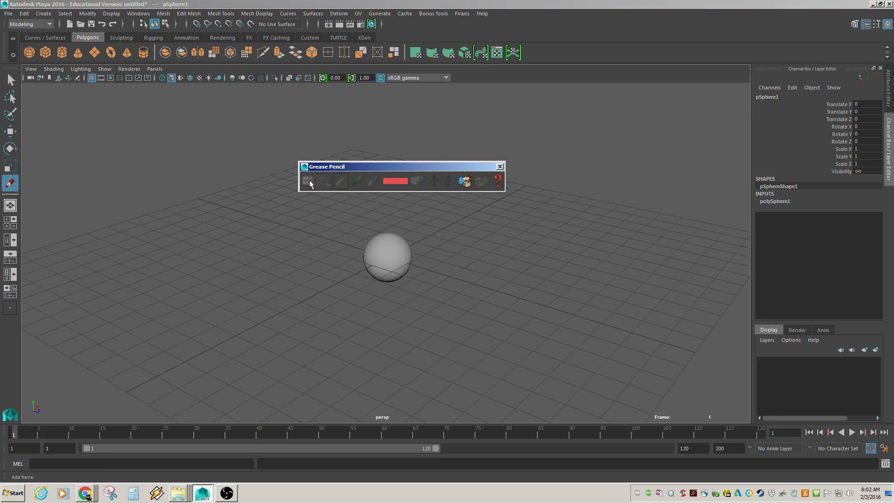
pyautogui.click(309, 180)
pyautogui.moveTo(383, 169); pyautogui.dragTo(820, 224)
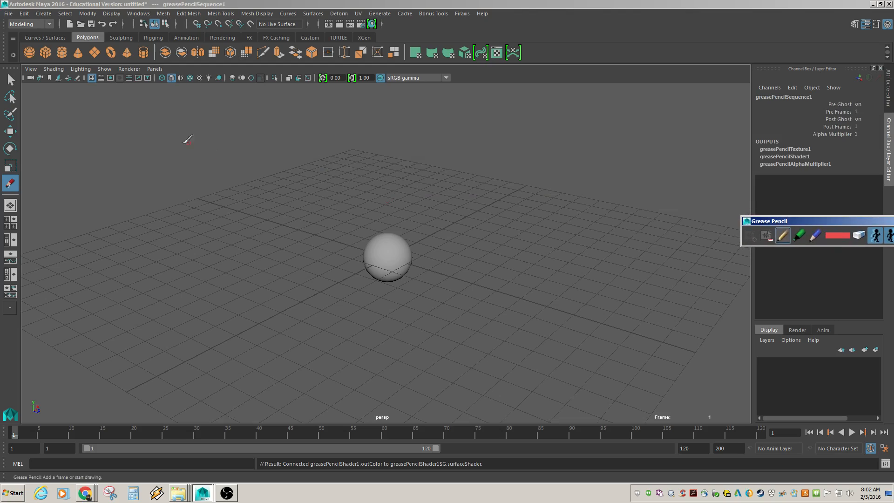
# Draw a long red line above the sphere with a cross at its start and a middle tick labelled with a circled 5
pyautogui.moveTo(128, 149)
pyautogui.mouseDown()
pyautogui.moveTo(259, 137)
pyautogui.moveTo(637, 135)
pyautogui.mouseUp()
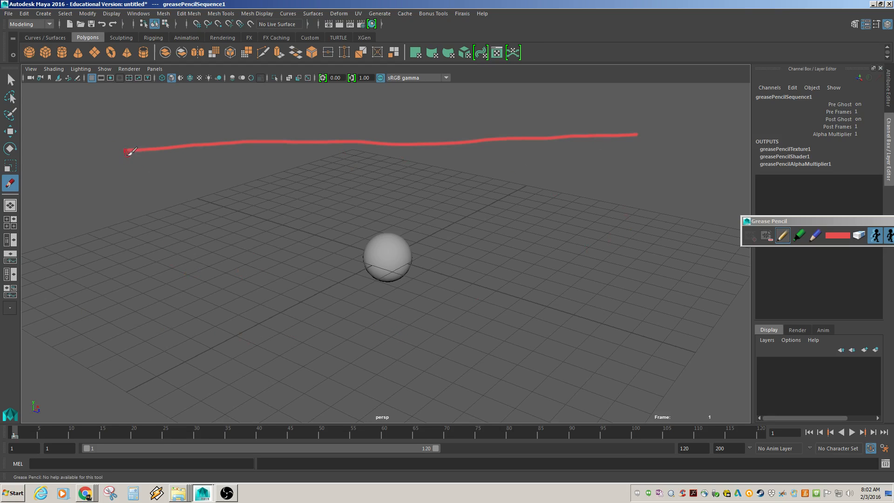
pyautogui.moveTo(123, 141)
pyautogui.mouseDown()
pyautogui.moveTo(135, 157)
pyautogui.moveTo(122, 158)
pyautogui.moveTo(130, 148)
pyautogui.mouseUp()
pyautogui.moveTo(408, 135); pyautogui.dragTo(411, 176)
pyautogui.moveTo(421, 195); pyautogui.dragTo(408, 215)
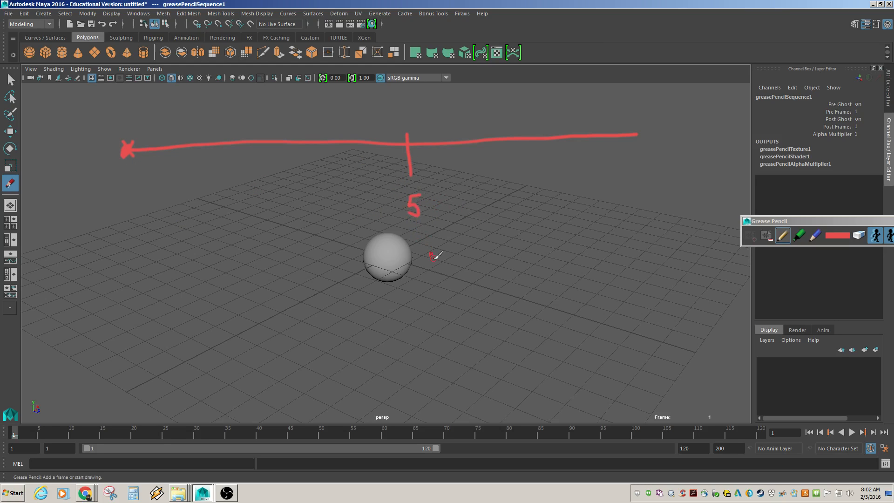
pyautogui.moveTo(409, 184)
pyautogui.mouseDown()
pyautogui.moveTo(435, 215)
pyautogui.moveTo(401, 176)
pyautogui.mouseUp()
# Write "X = 5" in red below the line's start, and delete the Grease Pencil frame with all its drawings
pyautogui.moveTo(783, 225)
pyautogui.mouseDown()
pyautogui.moveTo(719, 205)
pyautogui.moveTo(658, 204)
pyautogui.mouseUp()
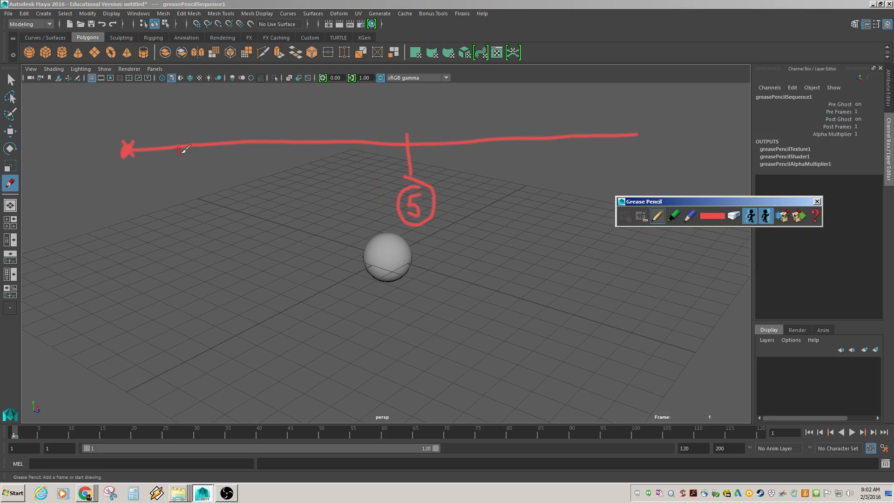
pyautogui.moveTo(124, 198)
pyautogui.mouseDown()
pyautogui.moveTo(148, 222)
pyautogui.moveTo(122, 222)
pyautogui.moveTo(177, 206)
pyautogui.mouseUp()
pyautogui.moveTo(168, 212)
pyautogui.mouseDown()
pyautogui.moveTo(201, 204)
pyautogui.moveTo(190, 218)
pyautogui.mouseUp()
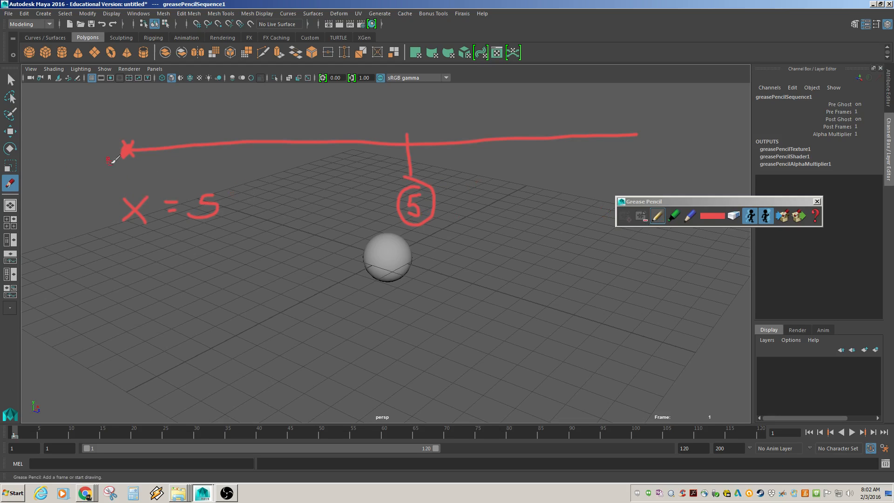
pyautogui.click(641, 216)
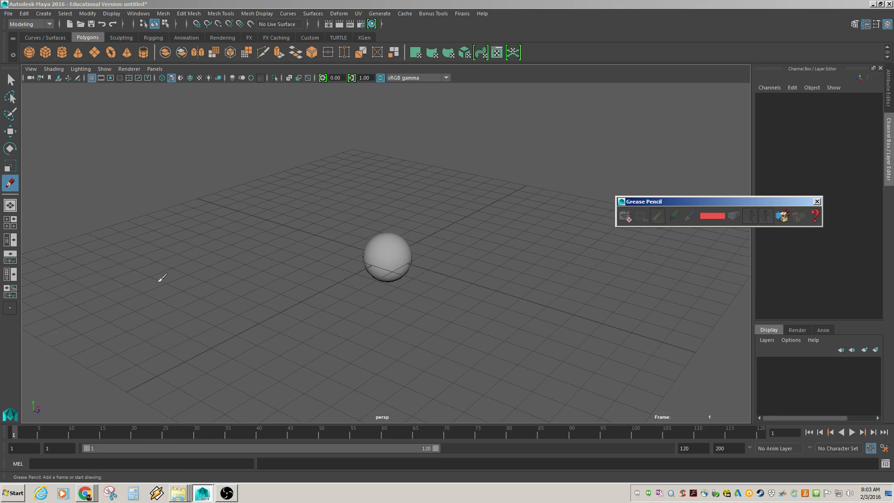
# Add a new Grease Pencil frame at frame 1 over an empty area of the view and draw a large red rectangle
pyautogui.keyDown('alt'); pyautogui.moveTo(162, 277); pyautogui.dragTo(524, 303, button='middle'); pyautogui.keyUp('alt')
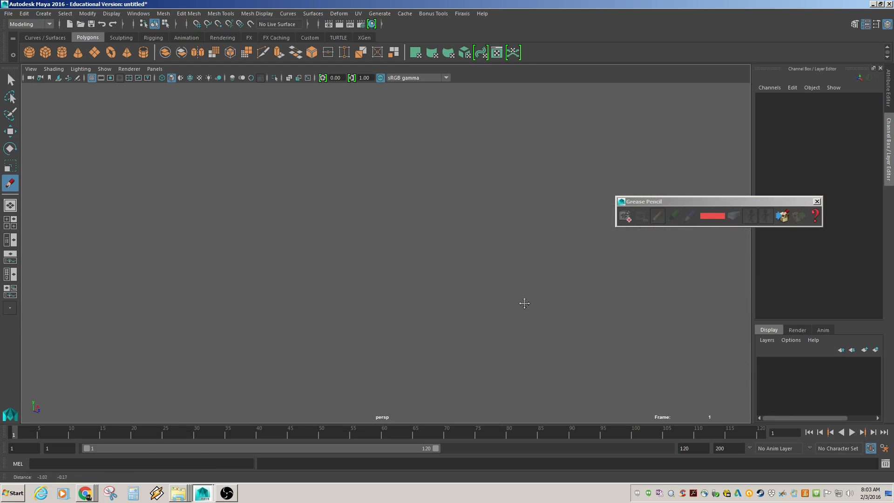
pyautogui.click(624, 219)
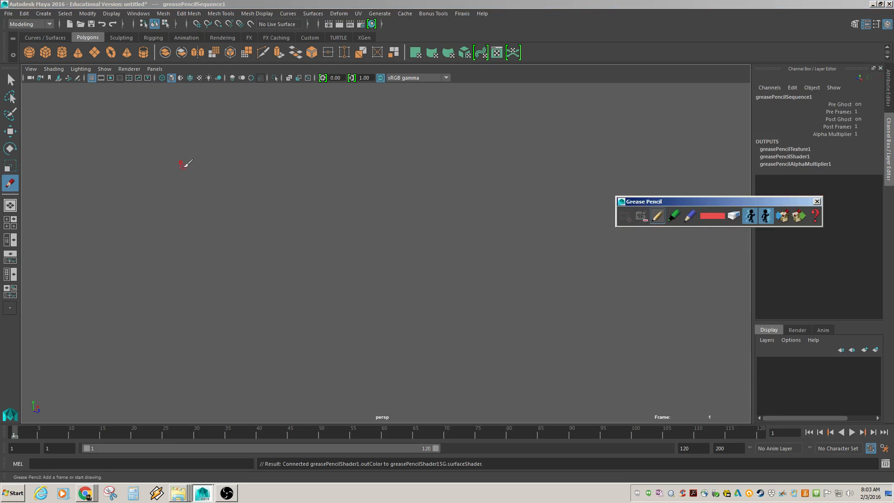
pyautogui.moveTo(175, 130)
pyautogui.mouseDown()
pyautogui.moveTo(181, 319)
pyautogui.moveTo(278, 360)
pyautogui.moveTo(493, 346)
pyautogui.moveTo(553, 303)
pyautogui.moveTo(528, 127)
pyautogui.moveTo(168, 135)
pyautogui.mouseUp()
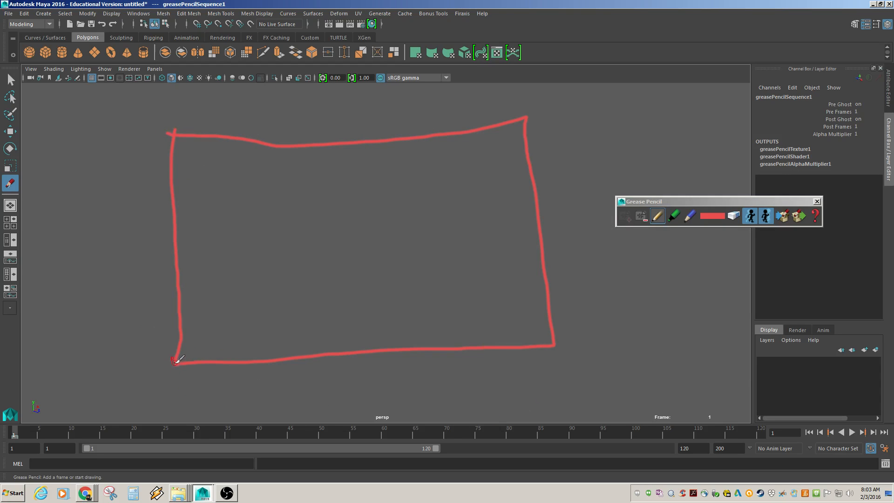
# Dot the rectangle's lower-left corner and an inner point, draw guide lines from that point, and count three arcs along the base and four up the side
pyautogui.moveTo(175, 363); pyautogui.dragTo(177, 365)
pyautogui.moveTo(370, 156); pyautogui.dragTo(368, 161)
pyautogui.moveTo(180, 367)
pyautogui.mouseDown()
pyautogui.moveTo(343, 382)
pyautogui.moveTo(379, 349)
pyautogui.mouseUp()
pyautogui.moveTo(169, 362)
pyautogui.mouseDown()
pyautogui.moveTo(140, 320)
pyautogui.moveTo(134, 282)
pyautogui.moveTo(144, 213)
pyautogui.moveTo(133, 181)
pyautogui.moveTo(170, 175)
pyautogui.moveTo(370, 160)
pyautogui.moveTo(399, 331)
pyautogui.mouseUp()
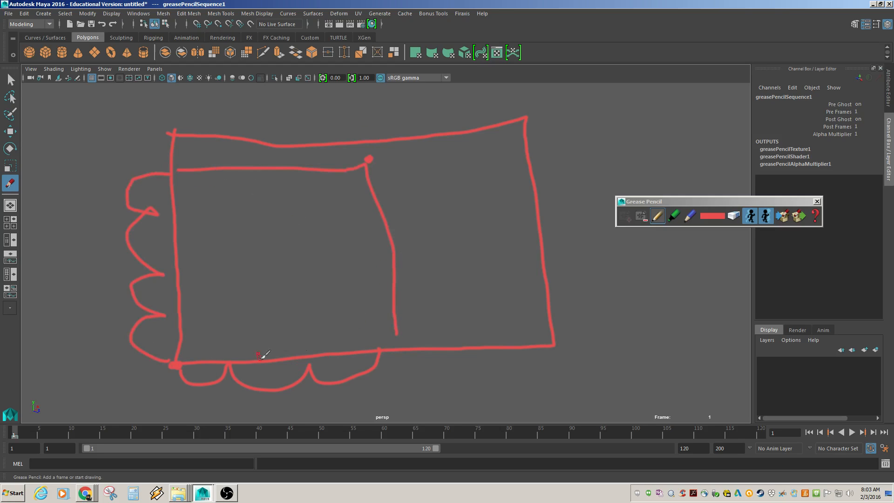
# Label the arcs 3 and 4, write "X = 3" and "Y = 4" beside the rectangle, and delete the Grease Pencil frame
pyautogui.moveTo(395, 377)
pyautogui.mouseDown()
pyautogui.moveTo(406, 372)
pyautogui.moveTo(393, 399)
pyautogui.mouseUp()
pyautogui.moveTo(100, 159)
pyautogui.mouseDown()
pyautogui.moveTo(119, 163)
pyautogui.moveTo(110, 179)
pyautogui.mouseUp()
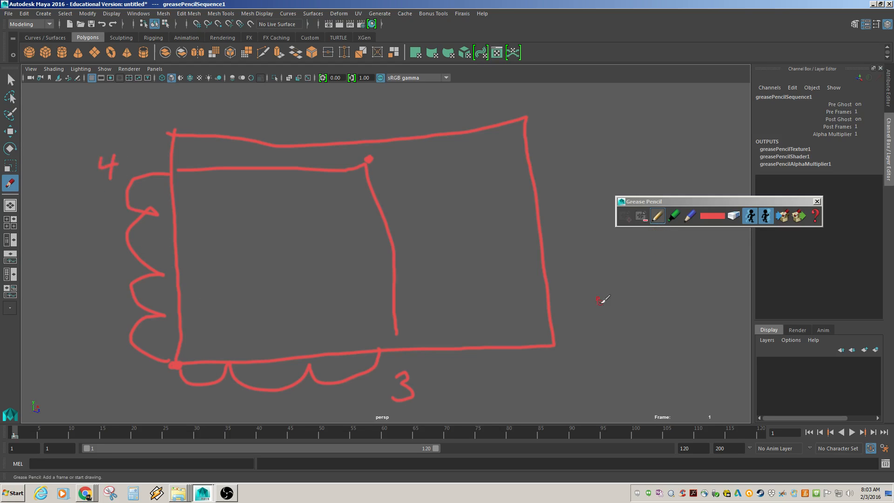
pyautogui.moveTo(586, 274)
pyautogui.mouseDown()
pyautogui.moveTo(596, 287)
pyautogui.moveTo(578, 291)
pyautogui.moveTo(620, 276)
pyautogui.moveTo(618, 285)
pyautogui.moveTo(641, 283)
pyautogui.moveTo(643, 298)
pyautogui.mouseUp()
pyautogui.moveTo(584, 307)
pyautogui.mouseDown()
pyautogui.moveTo(597, 318)
pyautogui.moveTo(584, 339)
pyautogui.moveTo(621, 317)
pyautogui.moveTo(622, 327)
pyautogui.moveTo(657, 324)
pyautogui.moveTo(653, 332)
pyautogui.mouseUp()
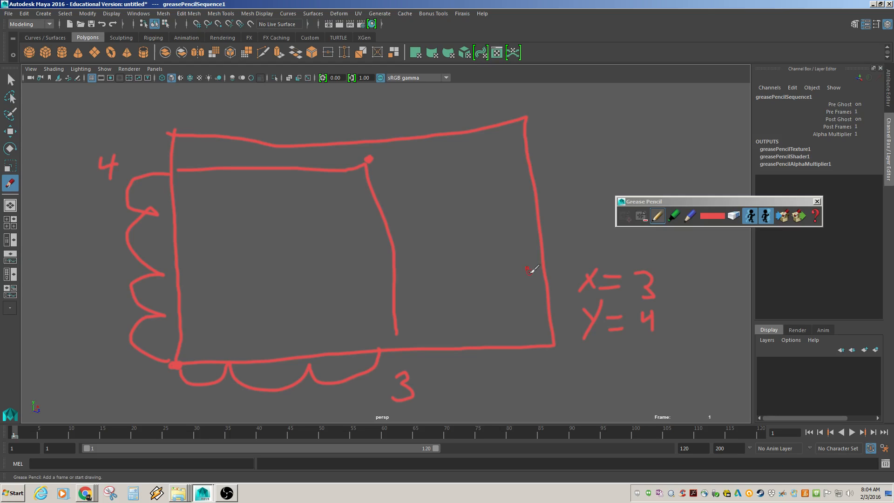
pyautogui.click(643, 221)
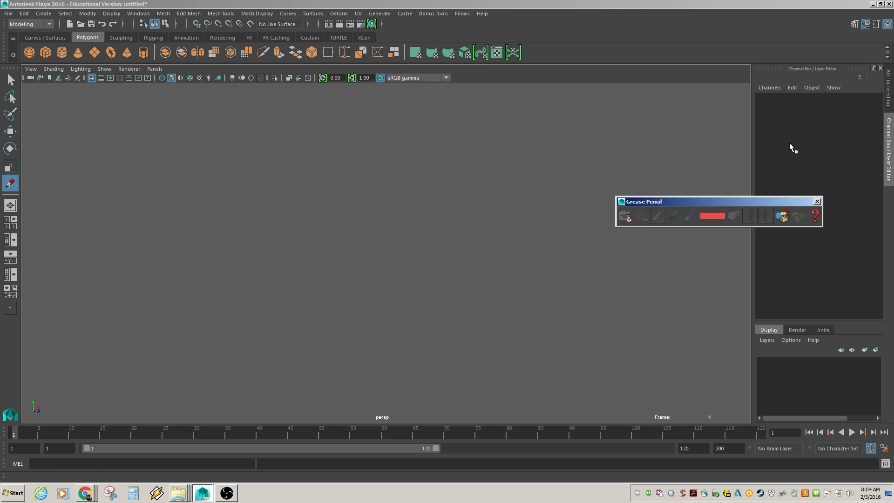
# Add a new Grease Pencil frame and write X, Y and Z in red beneath one another, each followed by a dash
pyautogui.click(629, 218)
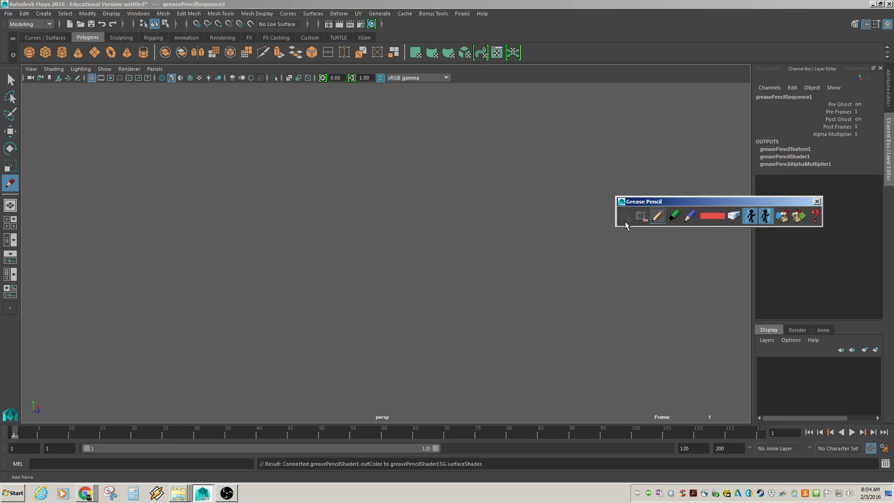
pyautogui.moveTo(168, 136)
pyautogui.mouseDown()
pyautogui.moveTo(193, 159)
pyautogui.moveTo(169, 159)
pyautogui.moveTo(181, 187)
pyautogui.moveTo(173, 209)
pyautogui.moveTo(191, 227)
pyautogui.moveTo(162, 248)
pyautogui.moveTo(191, 252)
pyautogui.mouseUp()
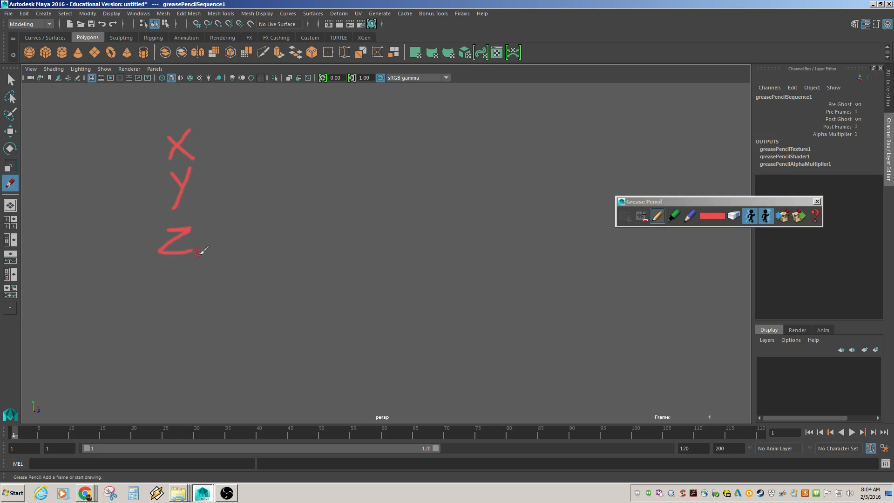
pyautogui.moveTo(201, 141); pyautogui.dragTo(212, 141)
pyautogui.moveTo(206, 184); pyautogui.dragTo(217, 185)
pyautogui.moveTo(211, 238); pyautogui.dragTo(223, 238)
# Write 5, 7 and 9 beside X, Y and Z, and delete the Grease Pencil frame
pyautogui.moveTo(256, 151); pyautogui.dragTo(247, 152)
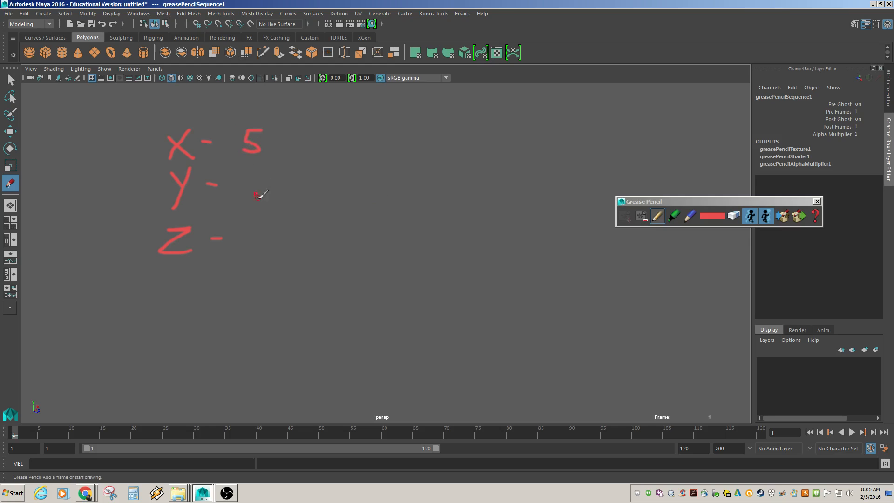
pyautogui.moveTo(254, 191); pyautogui.dragTo(238, 169)
pyautogui.moveTo(264, 247)
pyautogui.mouseDown()
pyautogui.moveTo(249, 223)
pyautogui.moveTo(265, 229)
pyautogui.mouseUp()
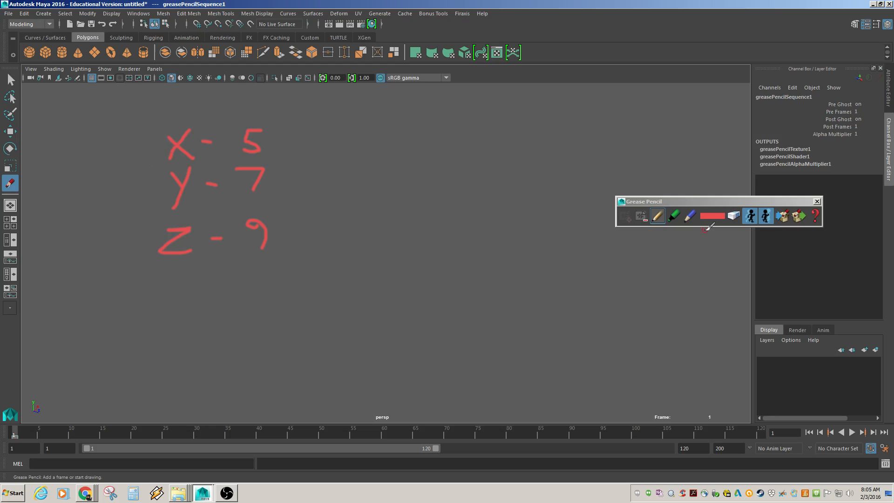
pyautogui.click(642, 217)
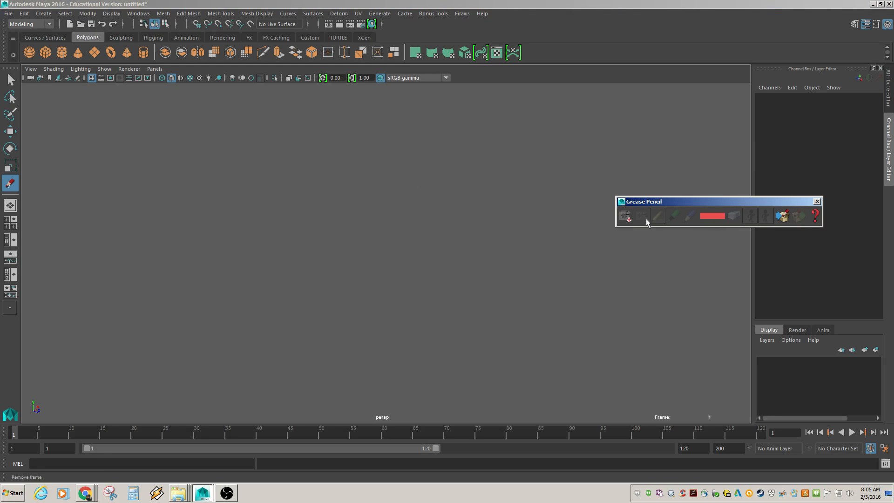
# Add another Grease Pencil frame and write the letters R and X side by side in red
pyautogui.click(436, 220)
pyautogui.moveTo(208, 138)
pyautogui.mouseDown()
pyautogui.moveTo(232, 159)
pyautogui.moveTo(209, 153)
pyautogui.mouseUp()
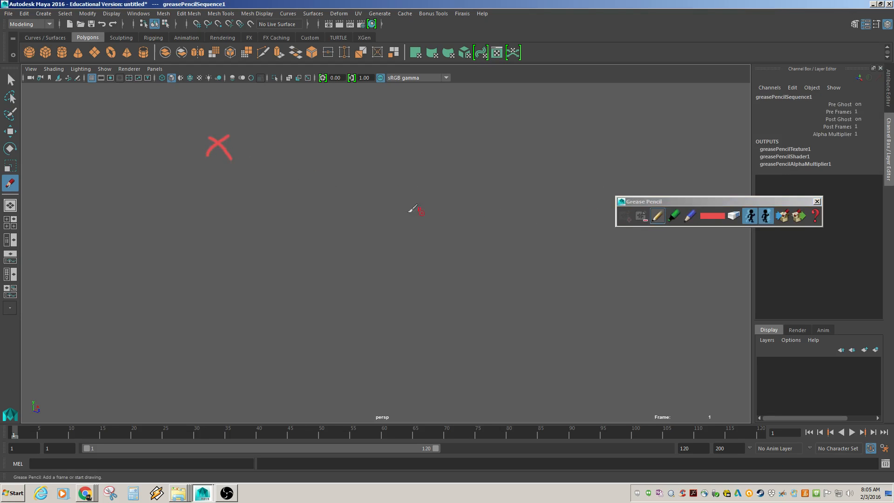
pyautogui.moveTo(170, 137)
pyautogui.mouseDown()
pyautogui.moveTo(170, 158)
pyautogui.moveTo(184, 133)
pyautogui.mouseUp()
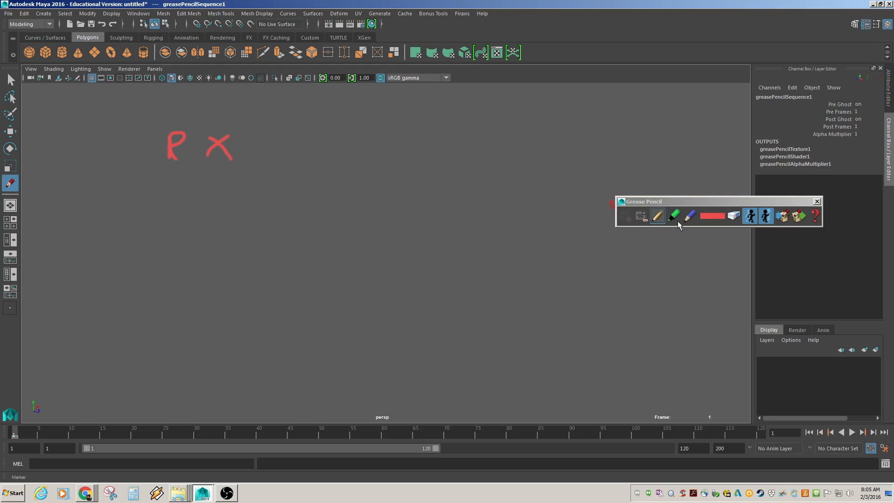
# Change the pencil color to green and write G and Y below the red letters
pyautogui.click(710, 217)
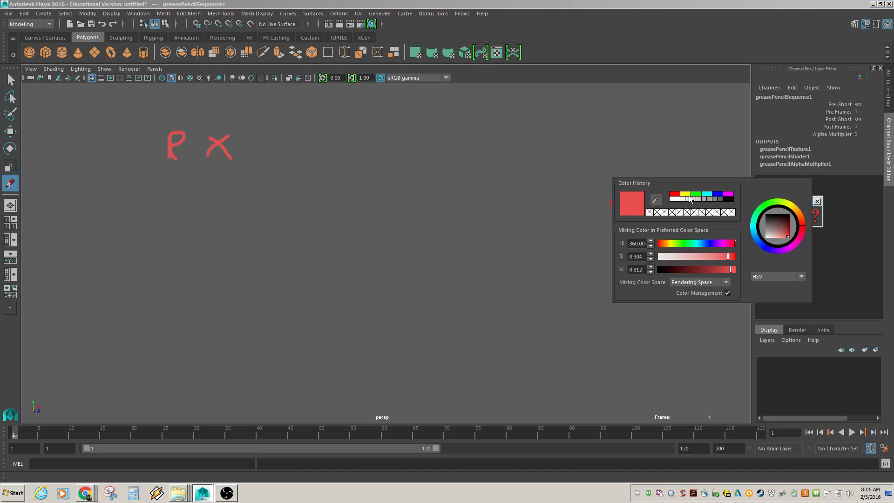
pyautogui.click(694, 194)
pyautogui.moveTo(213, 181)
pyautogui.mouseDown()
pyautogui.moveTo(223, 193)
pyautogui.moveTo(217, 216)
pyautogui.mouseUp()
pyautogui.moveTo(188, 188)
pyautogui.mouseDown()
pyautogui.moveTo(182, 211)
pyautogui.moveTo(183, 197)
pyautogui.mouseUp()
# Change the pencil color to blue and write Z with its color initial below the green letters
pyautogui.click(709, 217)
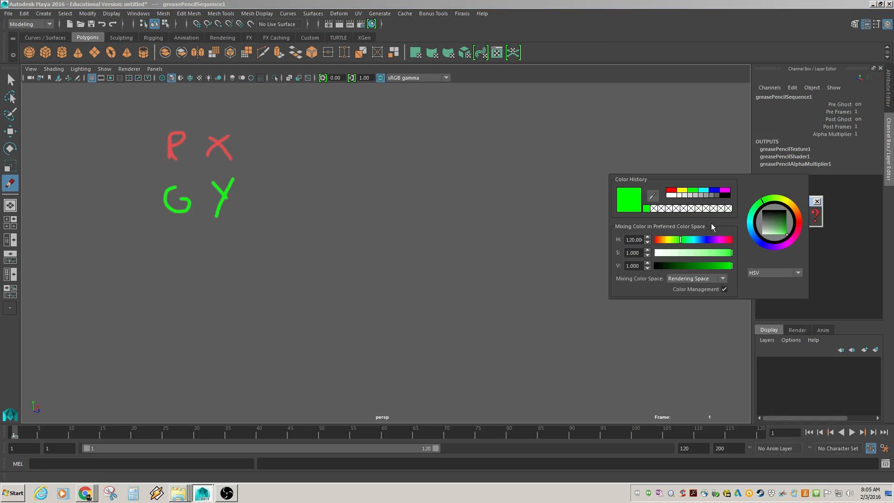
pyautogui.click(714, 190)
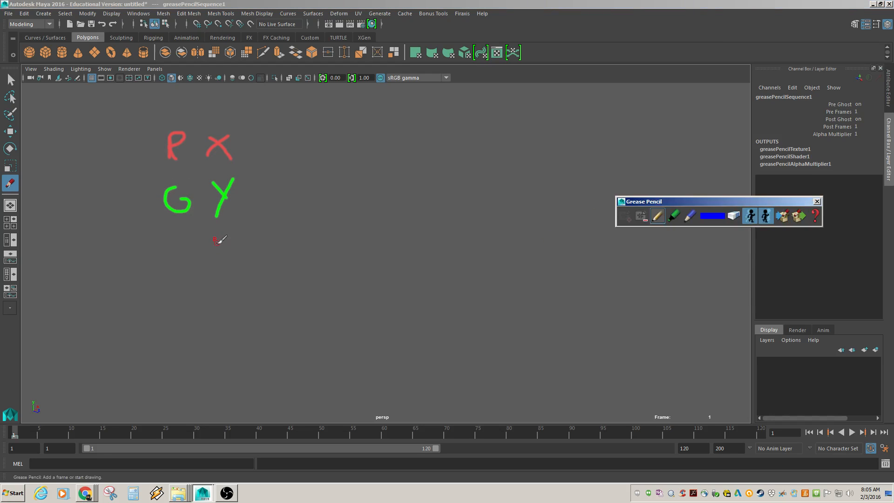
pyautogui.moveTo(209, 245)
pyautogui.mouseDown()
pyautogui.moveTo(210, 269)
pyautogui.moveTo(233, 269)
pyautogui.mouseUp()
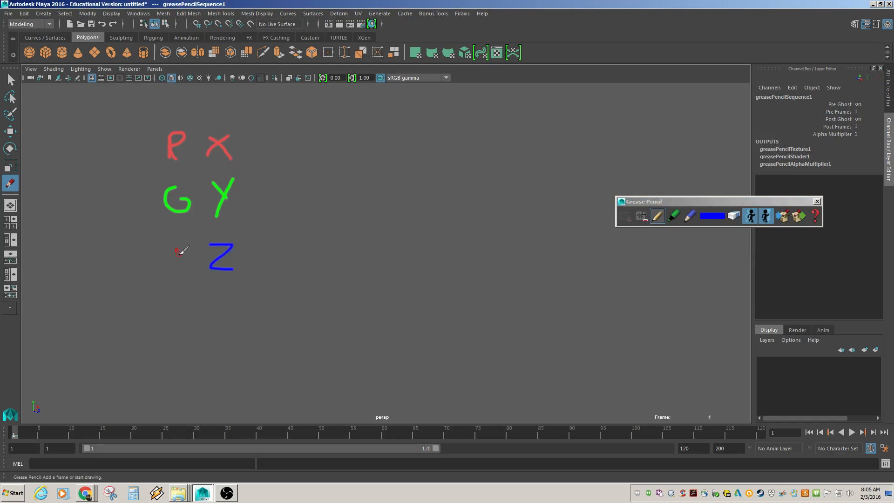
pyautogui.moveTo(173, 245)
pyautogui.mouseDown()
pyautogui.moveTo(176, 255)
pyautogui.moveTo(178, 242)
pyautogui.moveTo(184, 250)
pyautogui.mouseUp()
# Delete the Grease Pencil frame and leave the Grease Pencil for the Select tool, closing its palette
pyautogui.click(641, 216)
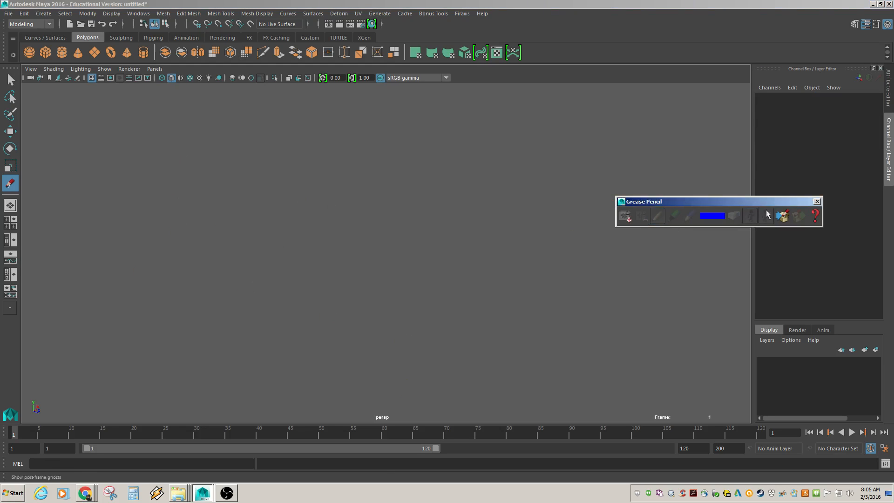
pyautogui.click(817, 201)
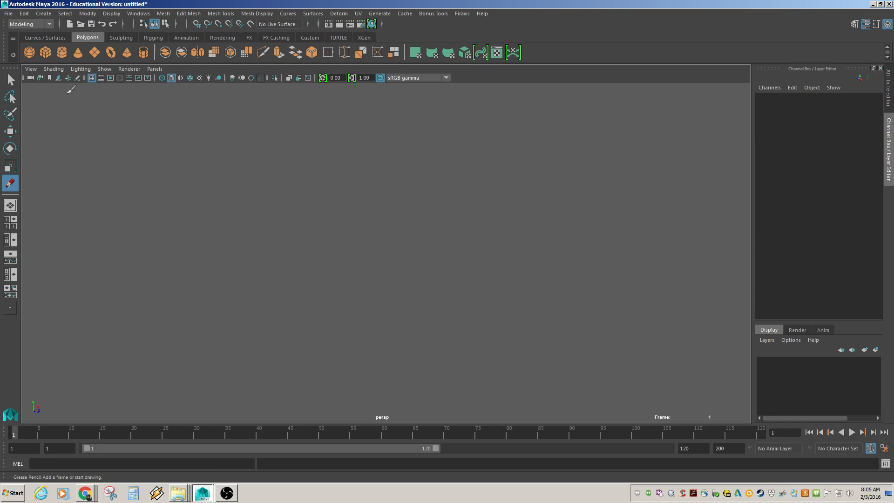
pyautogui.click(10, 80)
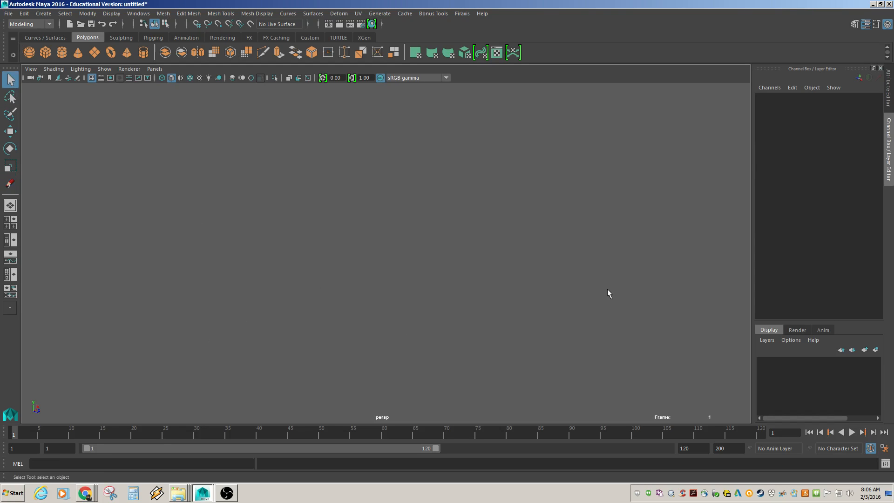
# Bring the sphere and grid back into the perspective view and orbit to compare the view axis indicator
pyautogui.keyDown('alt'); pyautogui.moveTo(607, 289); pyautogui.dragTo(238, 278, button='middle'); pyautogui.keyUp('alt')
pyautogui.keyDown('alt'); pyautogui.moveTo(657, 295); pyautogui.dragTo(233, 296, button='middle'); pyautogui.keyUp('alt')
pyautogui.moveTo(473, 289)
pyautogui.keyDown('alt'); pyautogui.mouseDown(button='middle')
pyautogui.moveTo(399, 229)
pyautogui.moveTo(356, 210)
pyautogui.mouseUp(button='middle'); pyautogui.keyUp('alt')
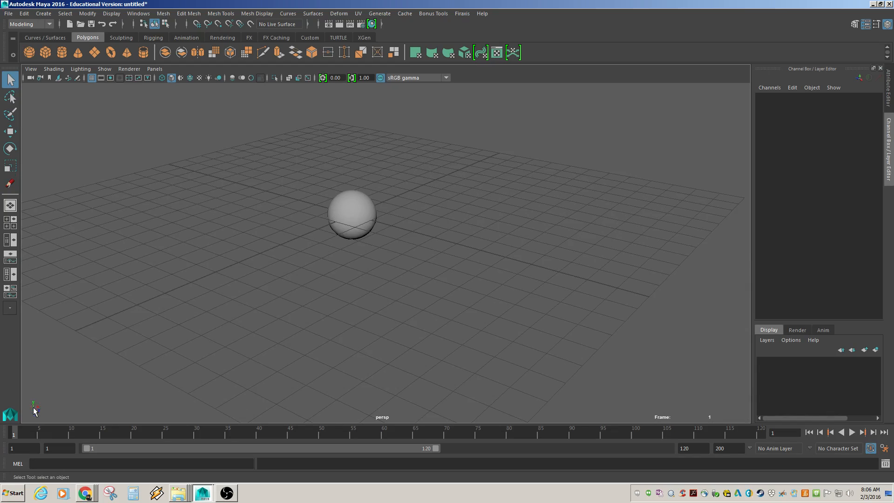
pyautogui.keyDown('alt'); pyautogui.moveTo(85, 396); pyautogui.dragTo(37, 413); pyautogui.keyUp('alt')
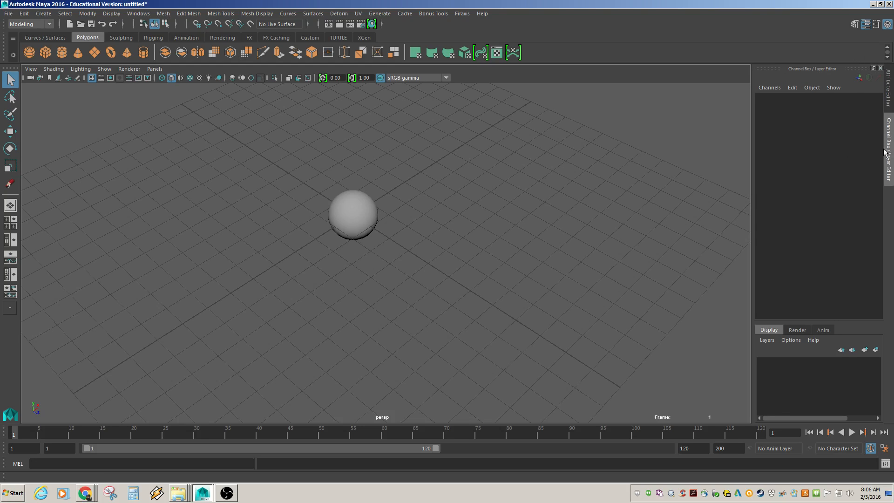
# Toggle the Channel Box / Layer Editor off and on, and bring up the Attribute Editor
pyautogui.click(887, 25)
pyautogui.click(888, 26)
pyautogui.click(865, 24)
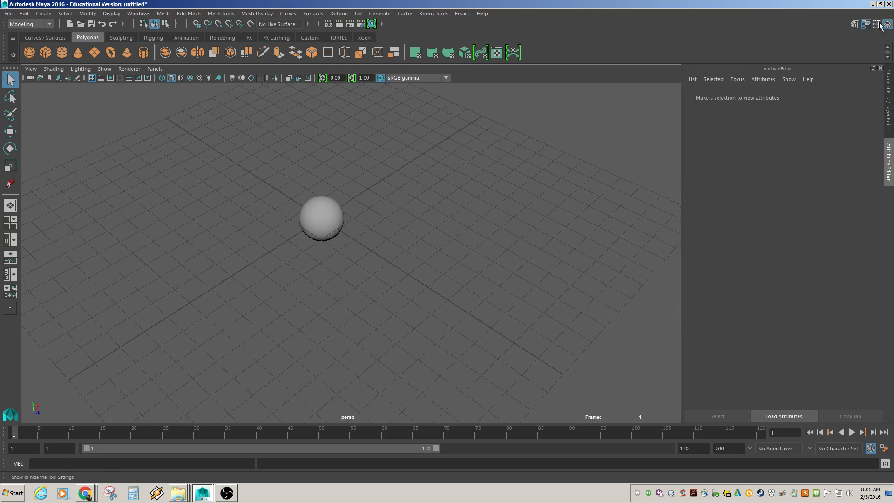
# Alternate between the Channel Box / Layer Editor and the Attribute Editor, ending on the Channel Box
pyautogui.click(889, 134)
pyautogui.click(891, 148)
pyautogui.click(890, 124)
pyautogui.click(890, 148)
pyautogui.click(891, 122)
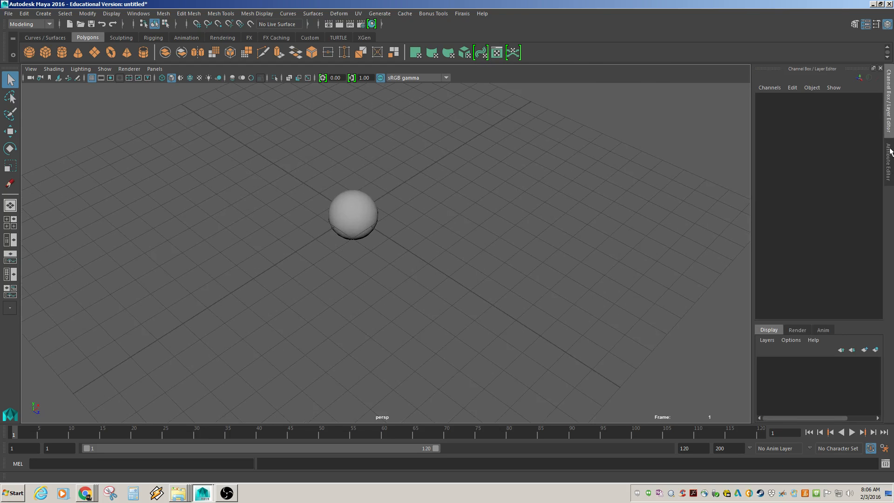
pyautogui.click(889, 155)
pyautogui.click(889, 122)
# Select the sphere with a selection box and frame it in the perspective view
pyautogui.moveTo(283, 161); pyautogui.dragTo(469, 340)
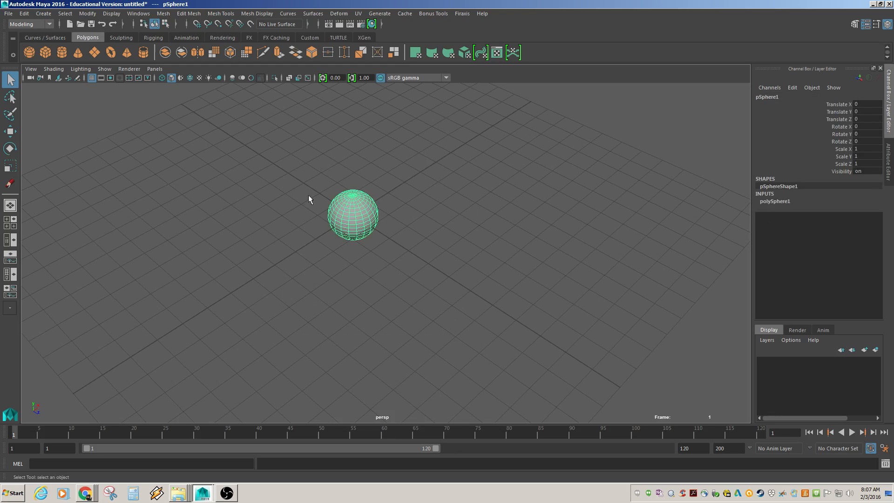
pyautogui.keyDown('alt'); pyautogui.moveTo(405, 261); pyautogui.dragTo(359, 267); pyautogui.keyUp('alt')
pyautogui.press('f')
pyautogui.keyDown('alt'); pyautogui.moveTo(493, 303); pyautogui.dragTo(362, 253); pyautogui.keyUp('alt')
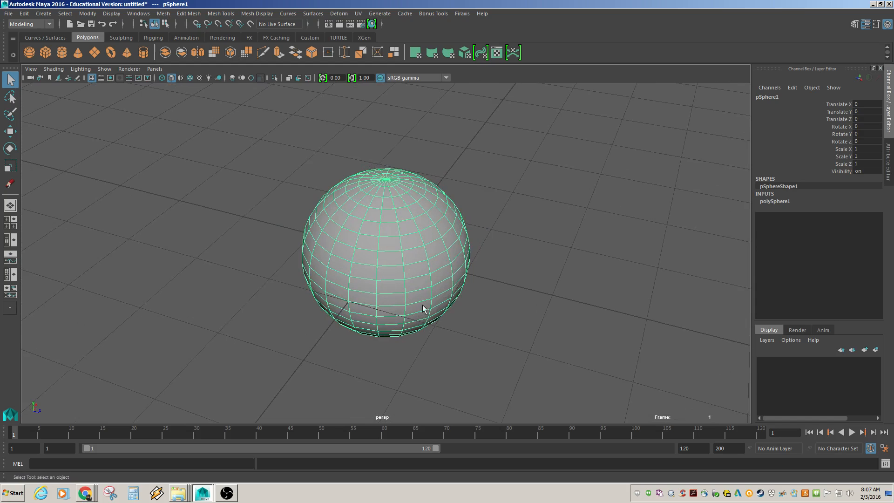
pyautogui.keyDown('alt'); pyautogui.moveTo(415, 331); pyautogui.dragTo(433, 309); pyautogui.keyUp('alt')
pyautogui.keyDown('alt'); pyautogui.moveTo(433, 309); pyautogui.dragTo(439, 292, button='right'); pyautogui.keyUp('alt')
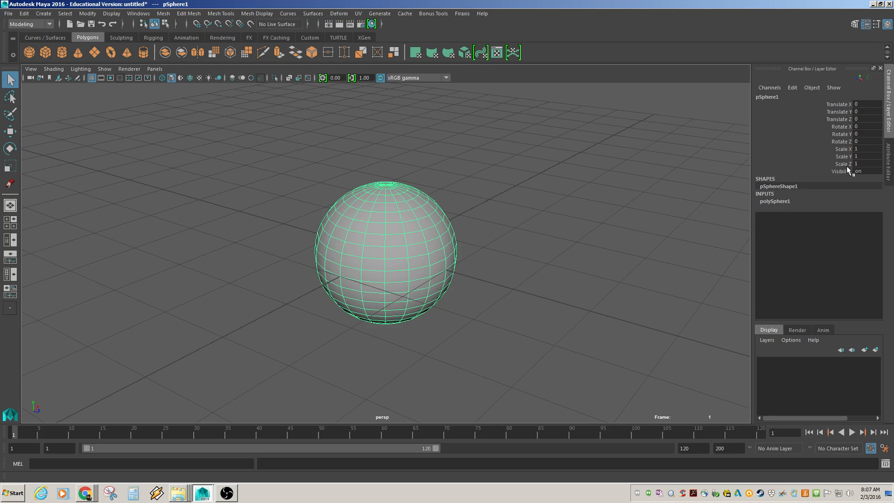
# Deselect the sphere and select it again with a selection box around it
pyautogui.moveTo(257, 143); pyautogui.dragTo(572, 361)
pyautogui.click(267, 176)
pyautogui.moveTo(267, 168); pyautogui.dragTo(525, 362)
# Switch to the Grease Pencil and back to the Select tool, closing the Grease Pencil palette
pyautogui.click(12, 185)
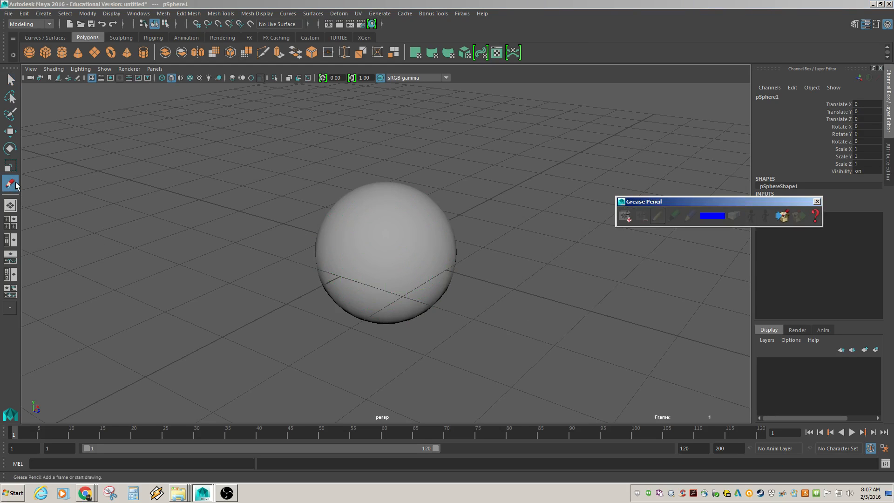
pyautogui.press('q')
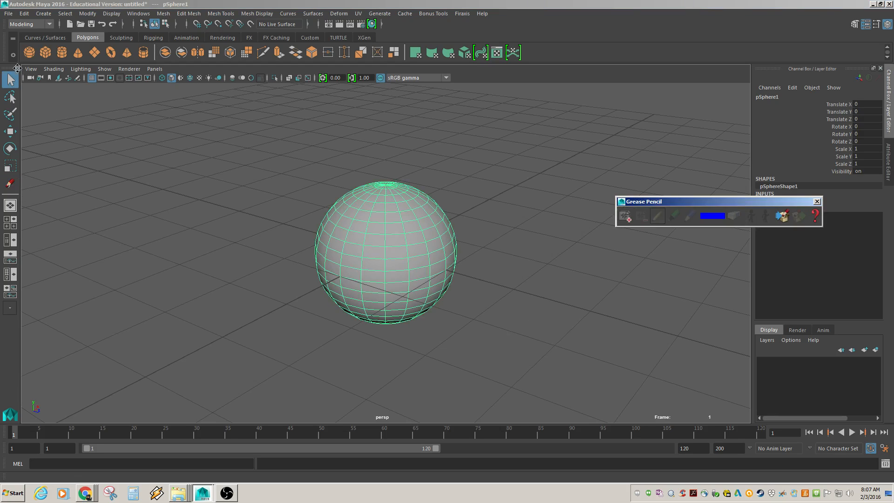
pyautogui.click(816, 201)
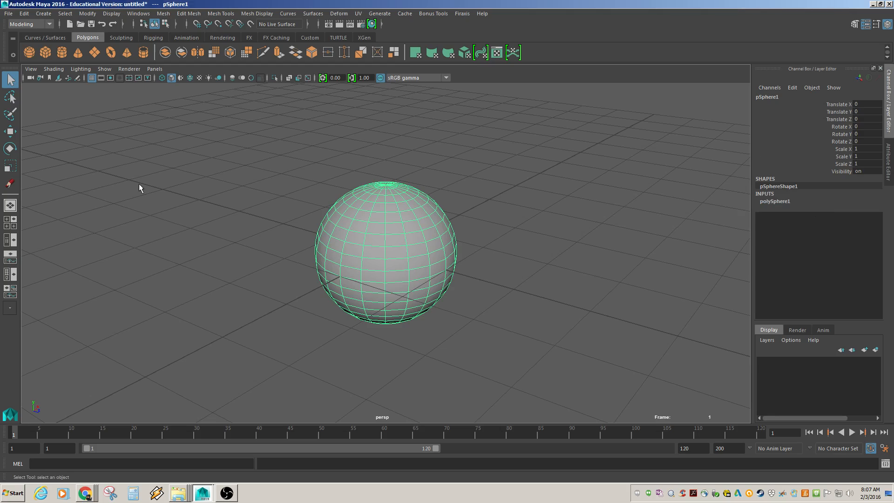
# Activate the Move tool on the selected sphere and examine its axis manipulator from several angles
pyautogui.press('w')
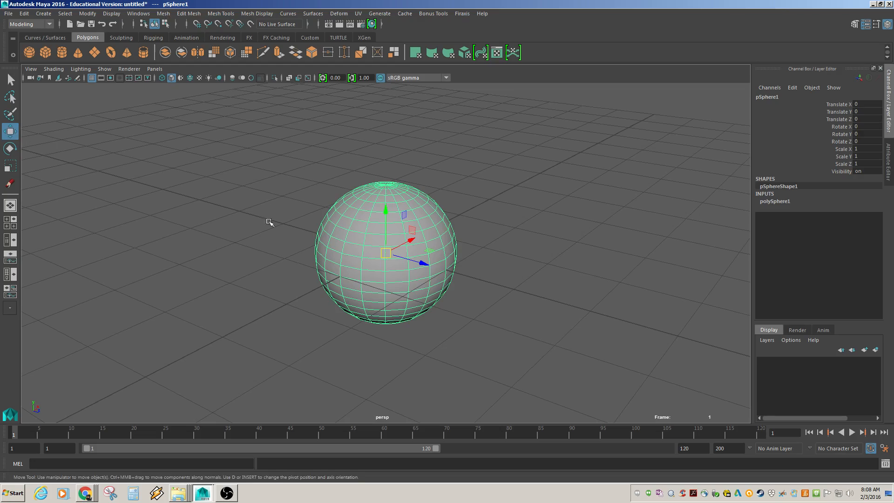
pyautogui.keyDown('alt'); pyautogui.moveTo(381, 222); pyautogui.dragTo(329, 303); pyautogui.keyUp('alt')
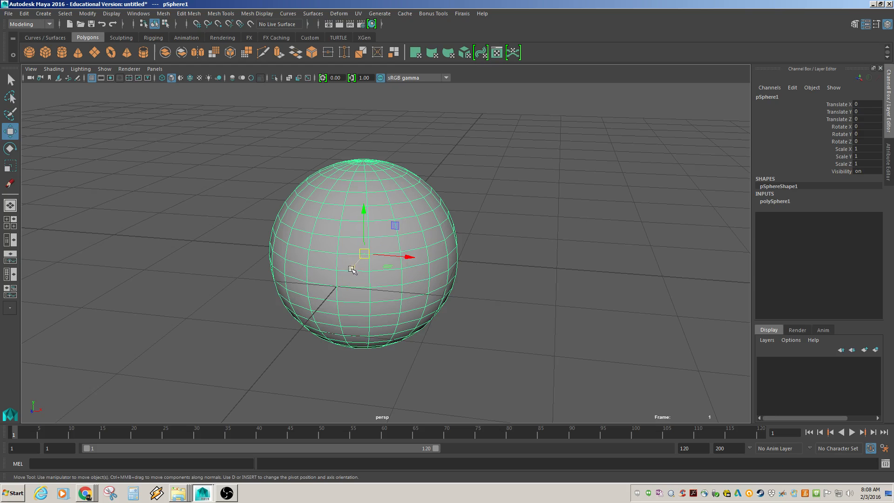
pyautogui.moveTo(473, 278)
pyautogui.keyDown('alt'); pyautogui.mouseDown()
pyautogui.moveTo(529, 280)
pyautogui.moveTo(474, 283)
pyautogui.mouseUp(); pyautogui.keyUp('alt')
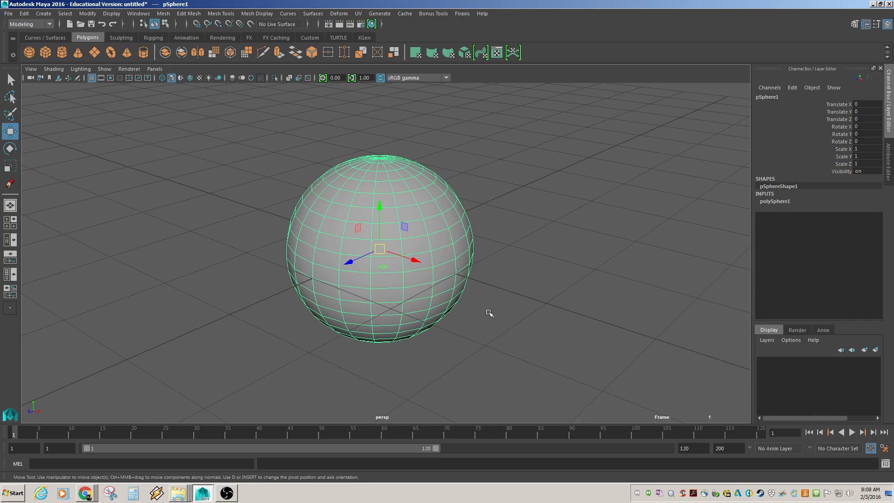
pyautogui.keyDown('alt'); pyautogui.moveTo(559, 320); pyautogui.dragTo(478, 327); pyautogui.keyUp('alt')
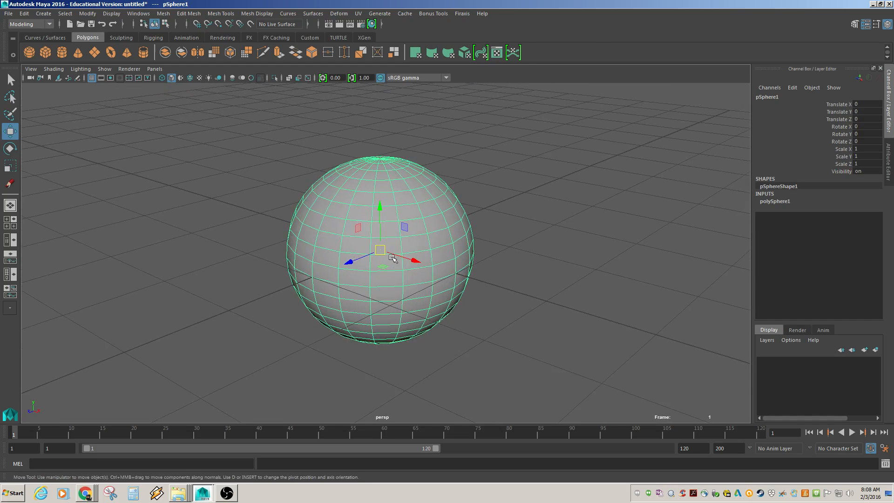
# Try moving the sphere freely by the center handle of the Move manipulator, undoing each move
pyautogui.moveTo(380, 250); pyautogui.dragTo(343, 227)
pyautogui.hotkey('ctrl', 'z')
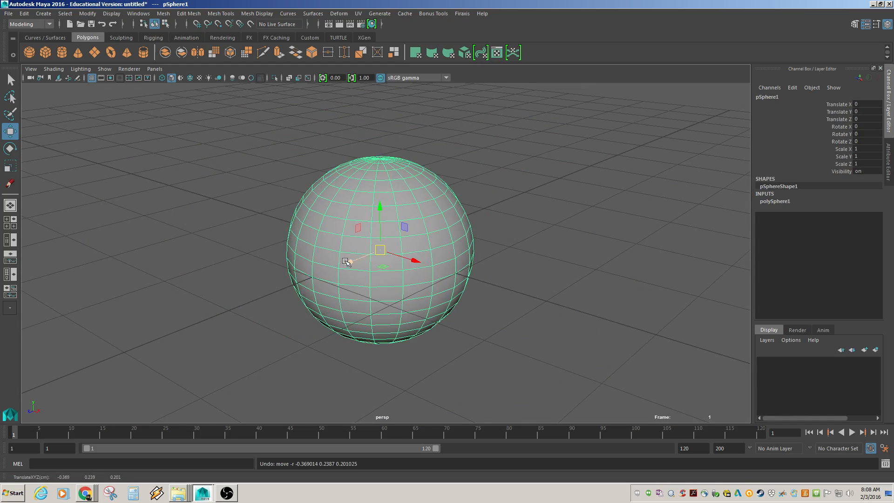
pyautogui.moveTo(389, 247); pyautogui.dragTo(372, 313)
pyautogui.hotkey('ctrl', 'z')
# Try further free center-handle moves of the sphere from several viewing angles, undoing each one
pyautogui.keyDown('alt'); pyautogui.moveTo(383, 277); pyautogui.dragTo(414, 282); pyautogui.keyUp('alt')
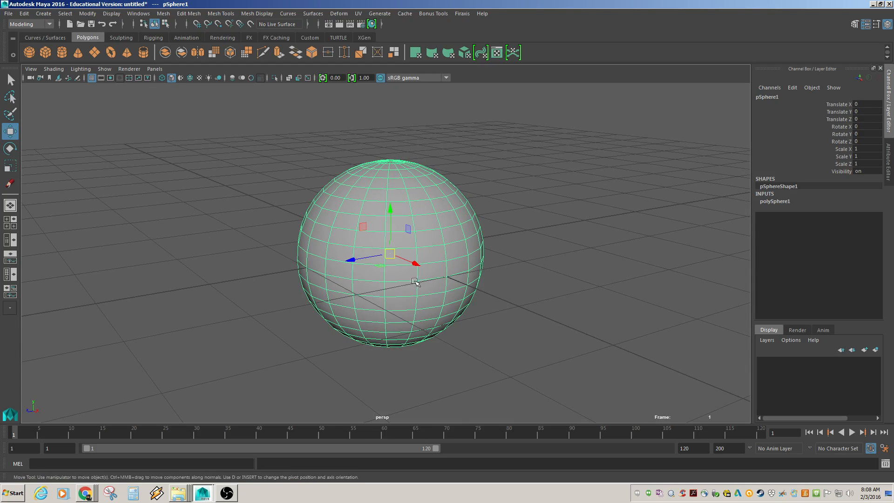
pyautogui.keyDown('alt'); pyautogui.moveTo(351, 251); pyautogui.dragTo(497, 233); pyautogui.keyUp('alt')
pyautogui.hotkey('ctrl', 'z')
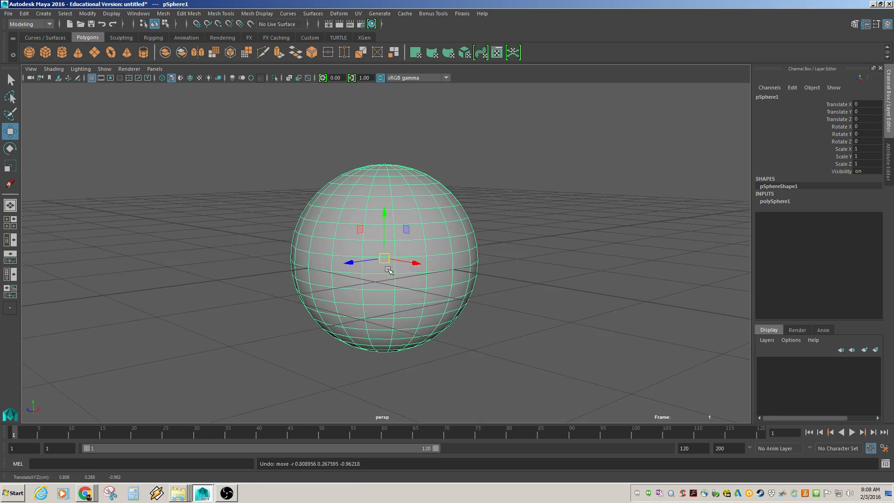
pyautogui.moveTo(384, 259); pyautogui.dragTo(324, 250)
pyautogui.hotkey('ctrl', 'z')
pyautogui.keyDown('alt'); pyautogui.moveTo(417, 266); pyautogui.dragTo(470, 273); pyautogui.keyUp('alt')
pyautogui.moveTo(413, 261); pyautogui.dragTo(301, 254)
pyautogui.keyDown('alt'); pyautogui.moveTo(307, 257); pyautogui.dragTo(368, 313); pyautogui.keyUp('alt')
pyautogui.hotkey('ctrl', 'z')
pyautogui.keyDown('alt'); pyautogui.moveTo(489, 305); pyautogui.dragTo(368, 276); pyautogui.keyUp('alt')
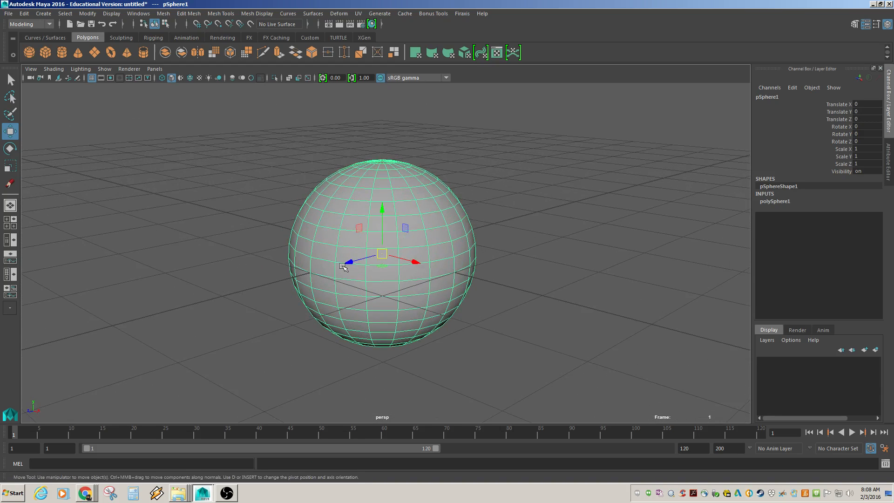
# Try moving the sphere about 1.41 along Z and about 0.81 up along Y, and undo both moves
pyautogui.keyDown('alt'); pyautogui.moveTo(518, 327); pyautogui.dragTo(366, 296, button='right'); pyautogui.keyUp('alt')
pyautogui.keyDown('alt'); pyautogui.moveTo(366, 295); pyautogui.dragTo(379, 312); pyautogui.keyUp('alt')
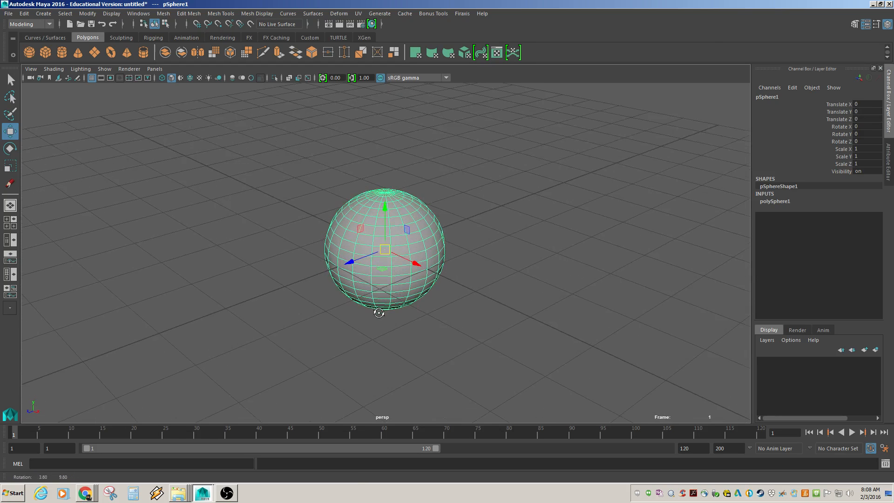
pyautogui.moveTo(356, 262); pyautogui.dragTo(284, 289)
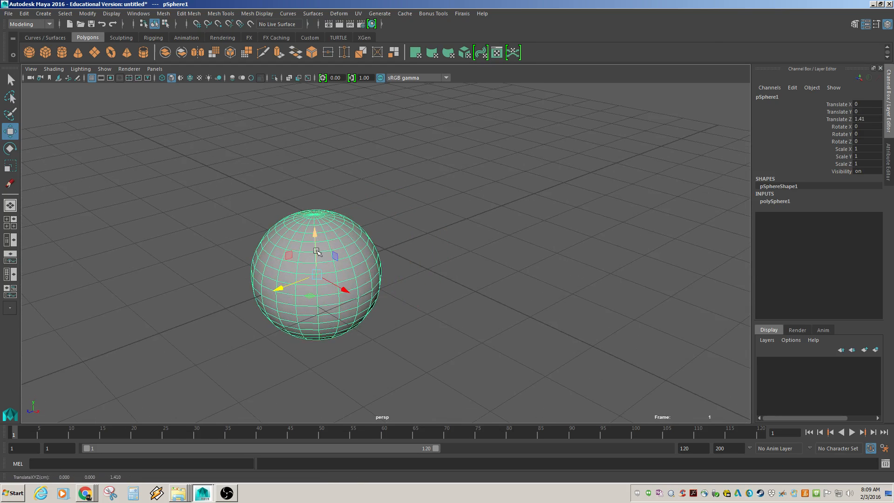
pyautogui.moveTo(316, 251); pyautogui.dragTo(315, 205)
pyautogui.hotkey('ctrl', 'z')
pyautogui.hotkey('ctrl', 'z')
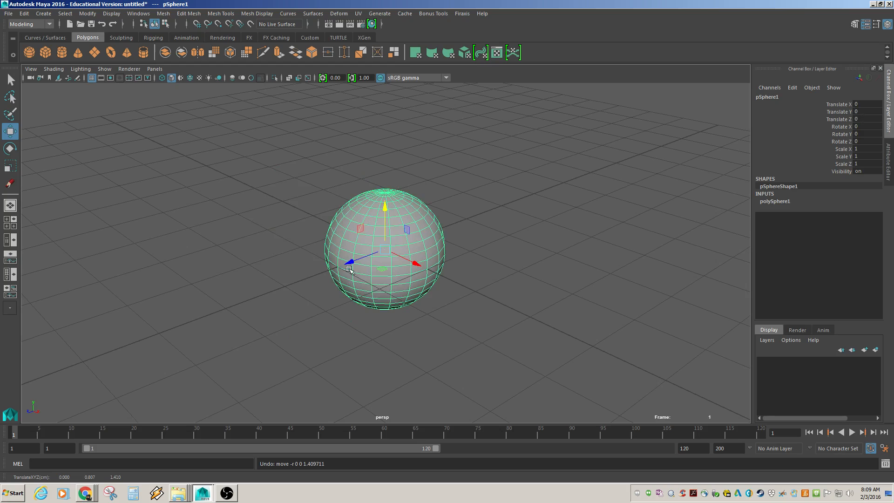
# Try moving the sphere along its Z axis and along its X axis, and undo both moves
pyautogui.moveTo(350, 262); pyautogui.dragTo(273, 292)
pyautogui.moveTo(340, 294); pyautogui.dragTo(419, 336)
pyautogui.hotkey('ctrl', 'z')
pyautogui.hotkey('ctrl', 'z')
# Try moving the sphere in the YZ plane with the red plane handle, about 1.39 in Y and 1.71 in Z, and undo it
pyautogui.keyDown('alt'); pyautogui.moveTo(481, 250); pyautogui.dragTo(435, 217); pyautogui.keyUp('alt')
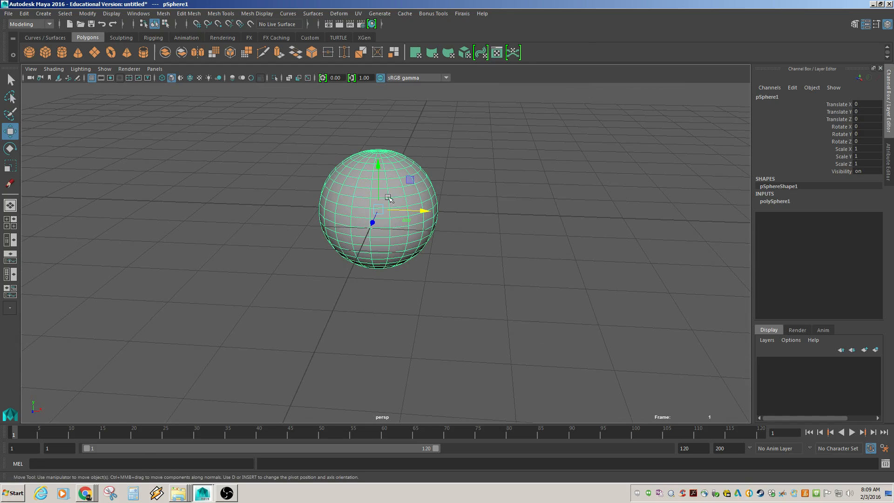
pyautogui.keyDown('alt'); pyautogui.moveTo(389, 199); pyautogui.dragTo(390, 187); pyautogui.keyUp('alt')
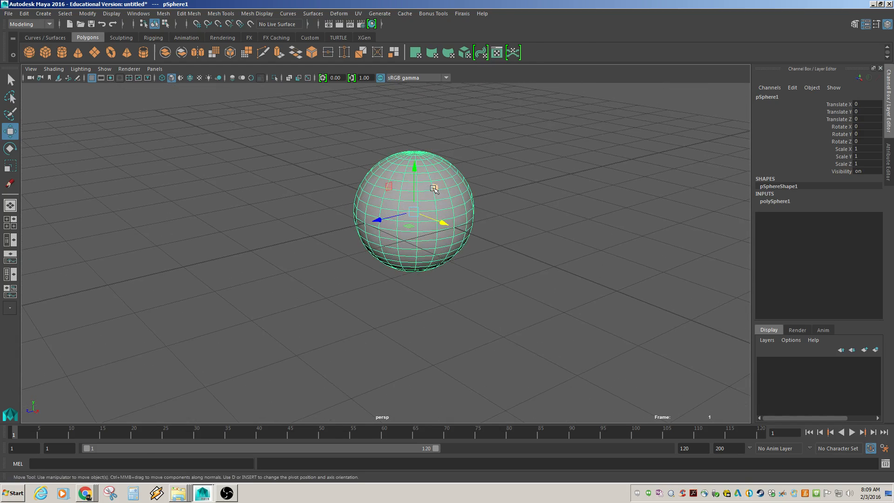
pyautogui.keyDown('alt'); pyautogui.moveTo(415, 233); pyautogui.dragTo(354, 219); pyautogui.keyUp('alt')
pyautogui.moveTo(395, 187); pyautogui.dragTo(288, 108)
pyautogui.keyDown('alt'); pyautogui.moveTo(260, 157); pyautogui.dragTo(337, 163); pyautogui.keyUp('alt')
pyautogui.keyDown('alt'); pyautogui.moveTo(375, 161); pyautogui.dragTo(369, 206, button='middle'); pyautogui.keyUp('alt')
pyautogui.keyDown('alt'); pyautogui.moveTo(489, 227); pyautogui.dragTo(380, 234); pyautogui.keyUp('alt')
pyautogui.hotkey('ctrl', 'z')
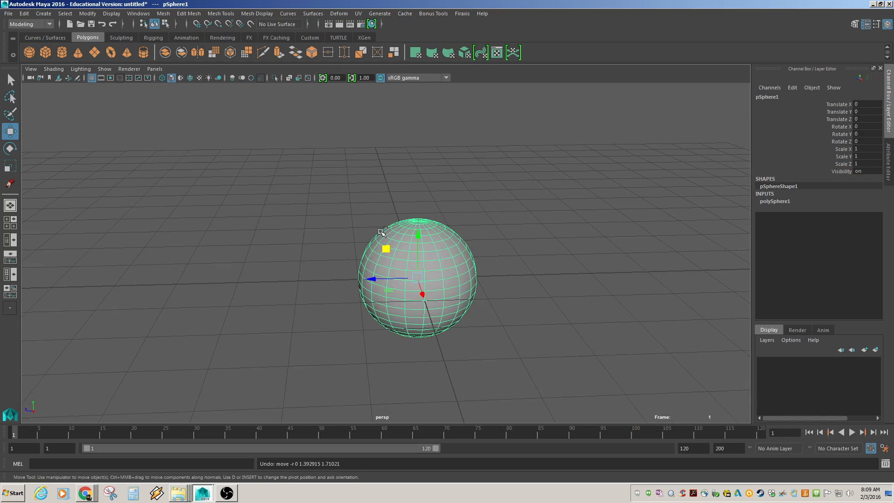
# Move the sphere along X and in the YZ plane to about X 4.47, Y 2.745, Z 3.704
pyautogui.keyDown('alt'); pyautogui.moveTo(522, 280); pyautogui.dragTo(293, 268, button='right'); pyautogui.keyUp('alt')
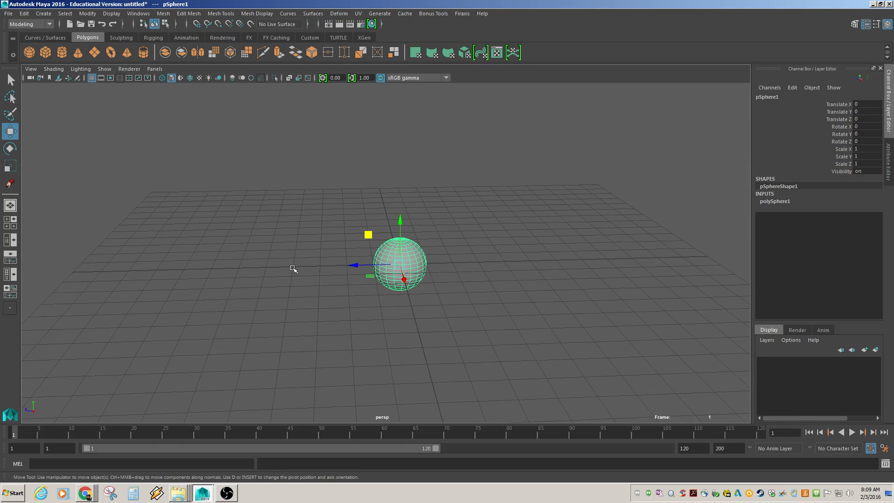
pyautogui.keyDown('alt'); pyautogui.moveTo(293, 268); pyautogui.dragTo(361, 275); pyautogui.keyUp('alt')
pyautogui.moveTo(420, 273); pyautogui.dragTo(432, 319)
pyautogui.moveTo(371, 252); pyautogui.dragTo(247, 160)
pyautogui.keyDown('alt'); pyautogui.moveTo(247, 194); pyautogui.dragTo(295, 215); pyautogui.keyUp('alt')
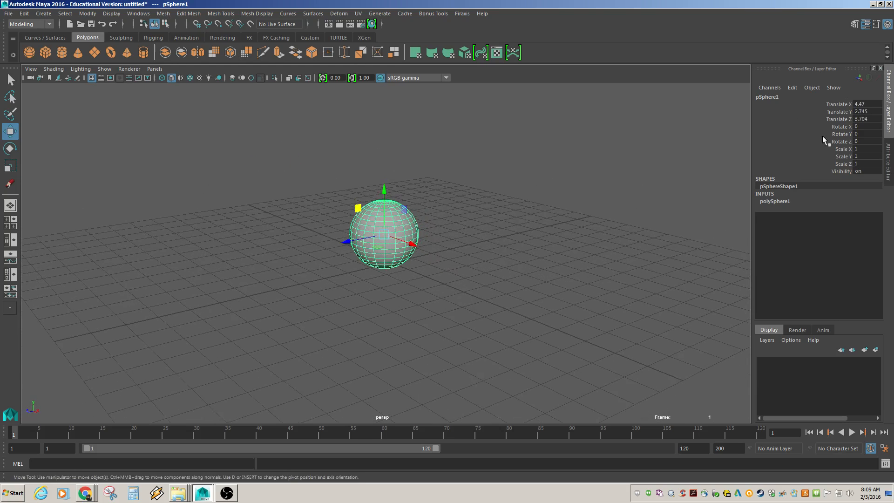
pyautogui.keyDown('alt'); pyautogui.moveTo(419, 275); pyautogui.dragTo(355, 270); pyautogui.keyUp('alt')
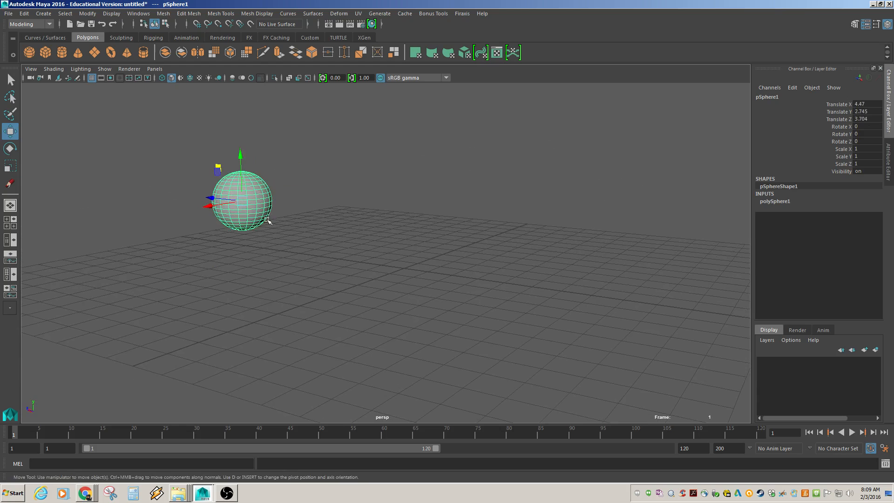
pyautogui.keyDown('alt'); pyautogui.moveTo(267, 220); pyautogui.dragTo(292, 227); pyautogui.keyUp('alt')
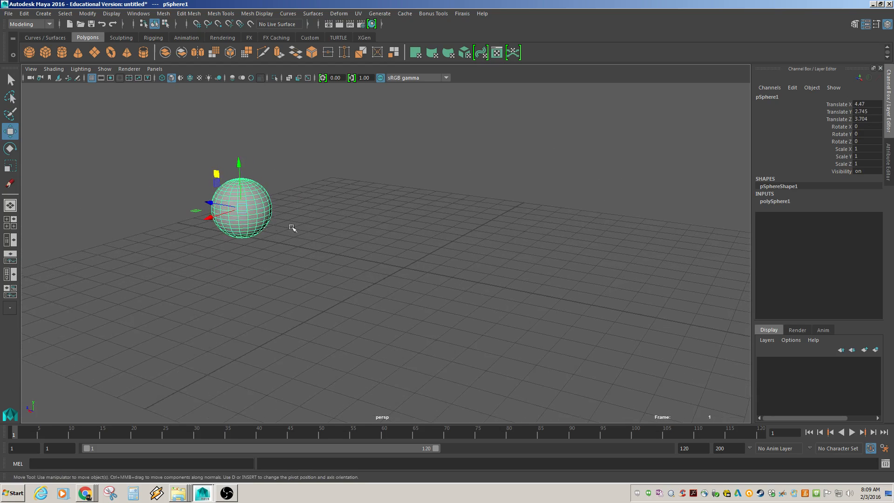
# Reset the sphere's Translate X, Y and Z values together to 0 and keep the sphere selected
pyautogui.click(875, 112)
pyautogui.click(877, 119)
pyautogui.keyDown('alt'); pyautogui.moveTo(254, 254); pyautogui.dragTo(279, 279); pyautogui.keyUp('alt')
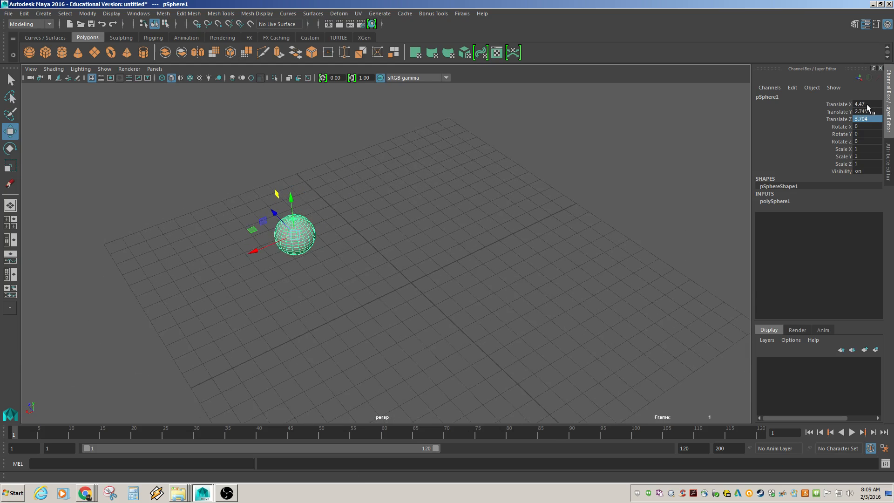
pyautogui.moveTo(872, 113); pyautogui.dragTo(870, 119)
pyautogui.keyDown('alt'); pyautogui.moveTo(385, 256); pyautogui.dragTo(410, 264); pyautogui.keyUp('alt')
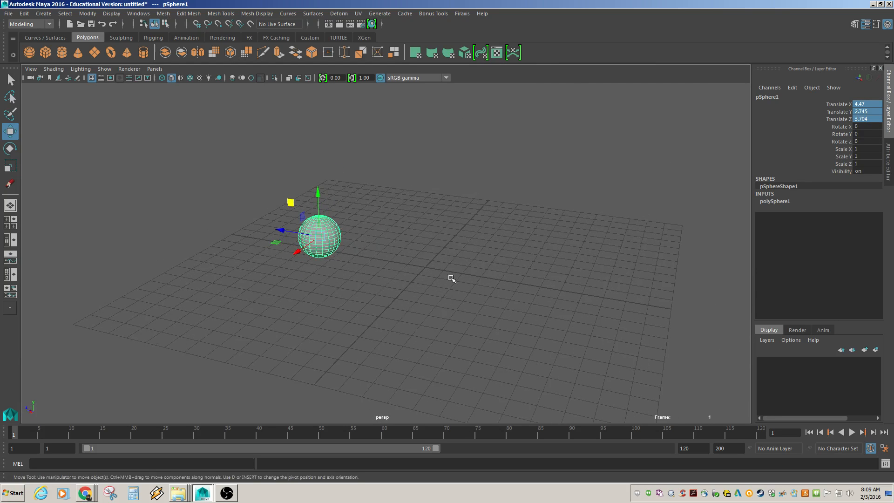
pyautogui.moveTo(873, 104); pyautogui.dragTo(871, 120)
pyautogui.press('Return')
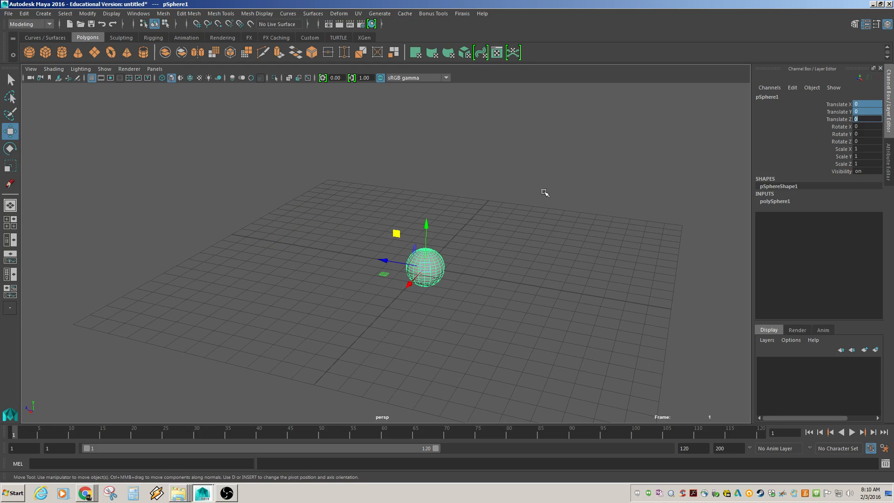
pyautogui.click(543, 242)
pyautogui.keyDown('alt'); pyautogui.moveTo(542, 243); pyautogui.dragTo(557, 256); pyautogui.keyUp('alt')
pyautogui.click(412, 255)
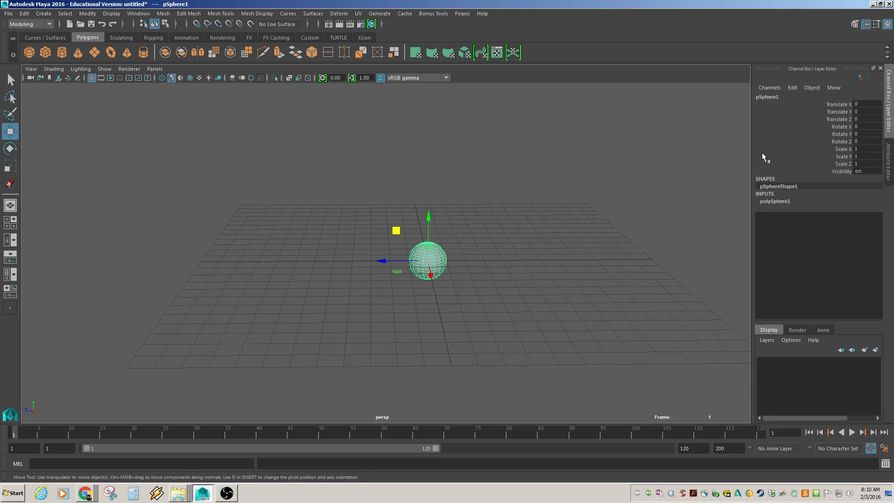
# Slide the sphere along X with the Translate X channel's virtual slider to about -5.768, undoing the last slide
pyautogui.click(843, 105)
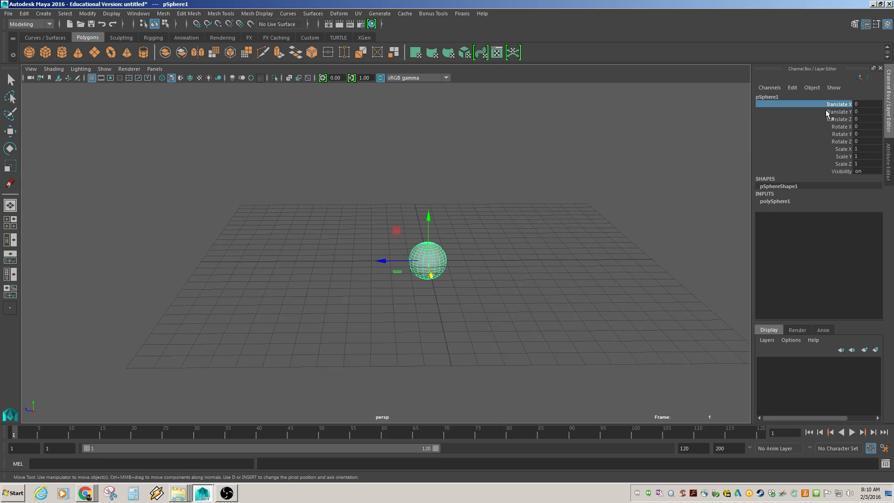
pyautogui.doubleClick(866, 105)
pyautogui.click(845, 105)
pyautogui.moveTo(560, 170); pyautogui.dragTo(658, 53, button='middle')
pyautogui.keyDown('alt'); pyautogui.moveTo(593, 152); pyautogui.dragTo(647, 187); pyautogui.keyUp('alt')
pyautogui.moveTo(541, 277); pyautogui.dragTo(666, 293, button='middle')
pyautogui.hotkey('ctrl', 'z')
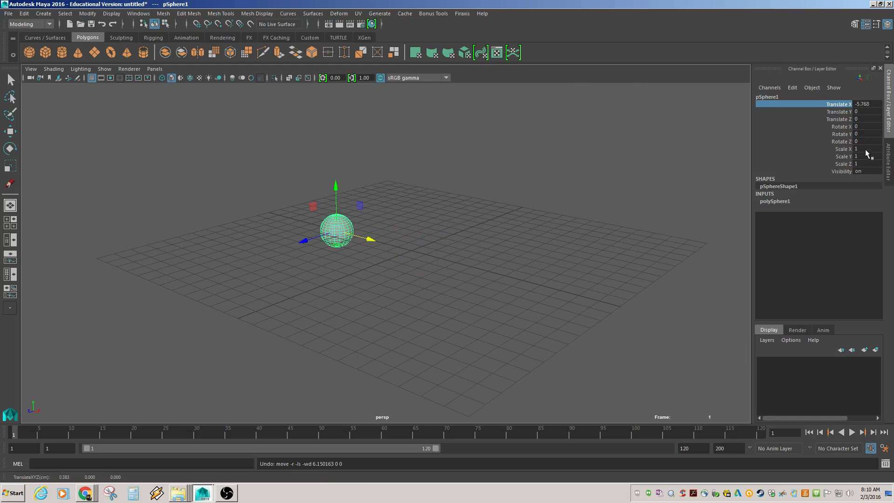
# Set the sphere's Translate X to 0 and deselect the sphere
pyautogui.click(876, 104)
pyautogui.write('0')
pyautogui.press('Return')
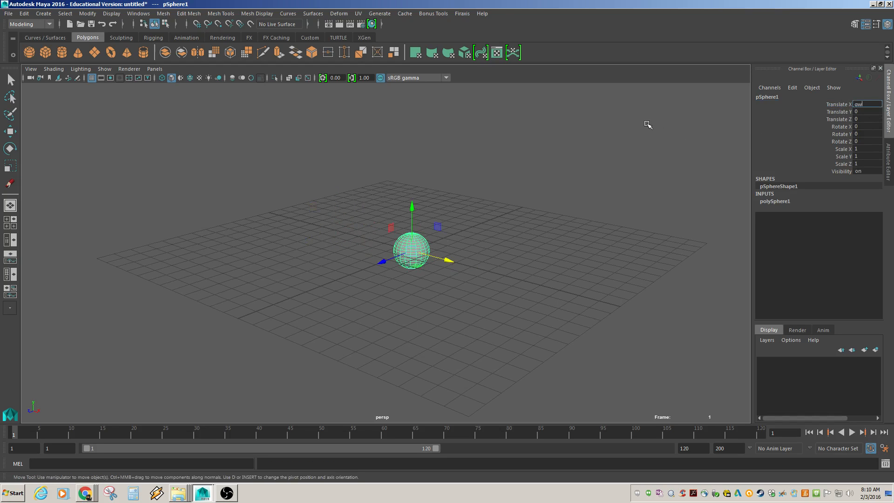
pyautogui.click(613, 159)
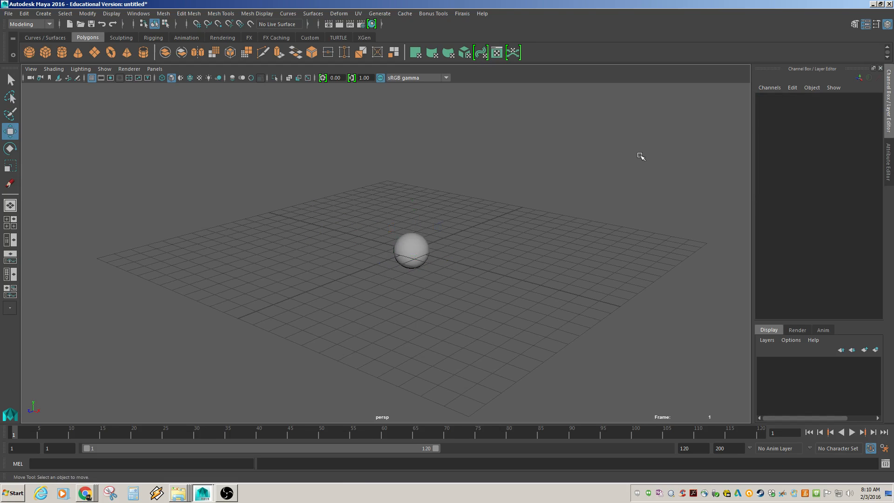
# Select the sphere and switch through the Select, Move, Rotate and Scale tools, ending with the Rotate tool active
pyautogui.click(425, 247)
pyautogui.press('q')
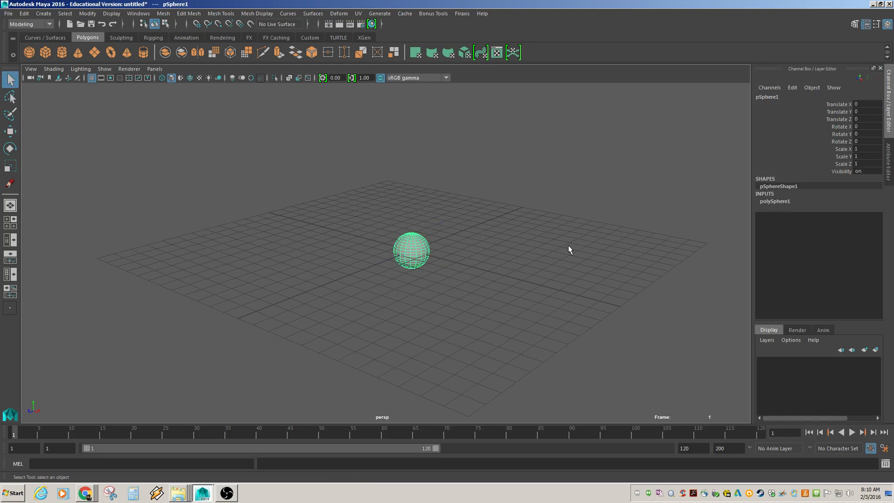
pyautogui.press('w')
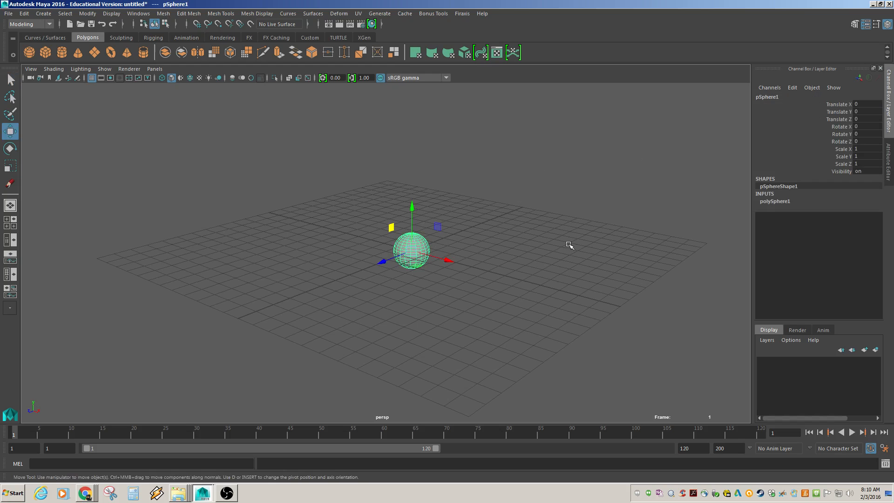
pyautogui.press('e')
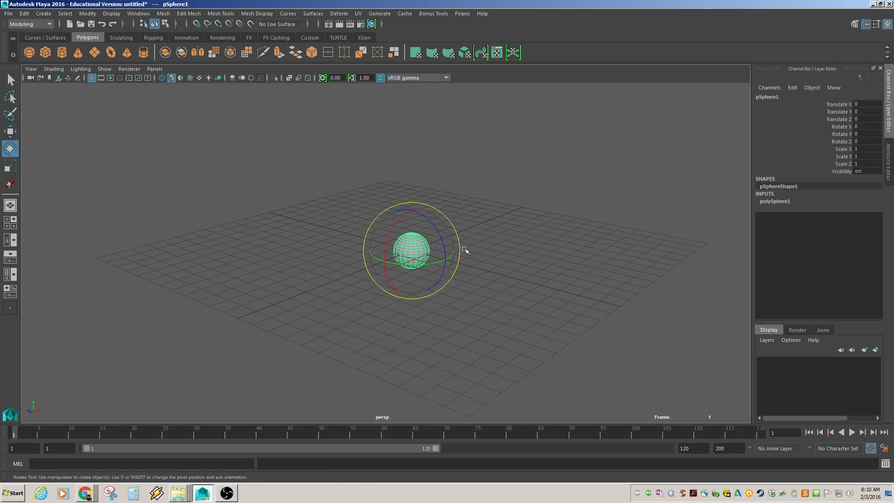
pyautogui.keyDown('alt'); pyautogui.moveTo(463, 250); pyautogui.dragTo(439, 250); pyautogui.keyUp('alt')
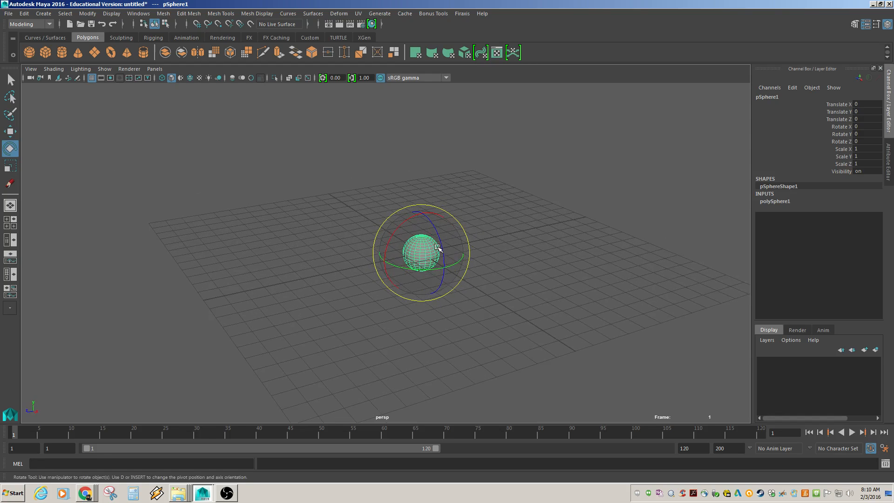
pyautogui.press('r')
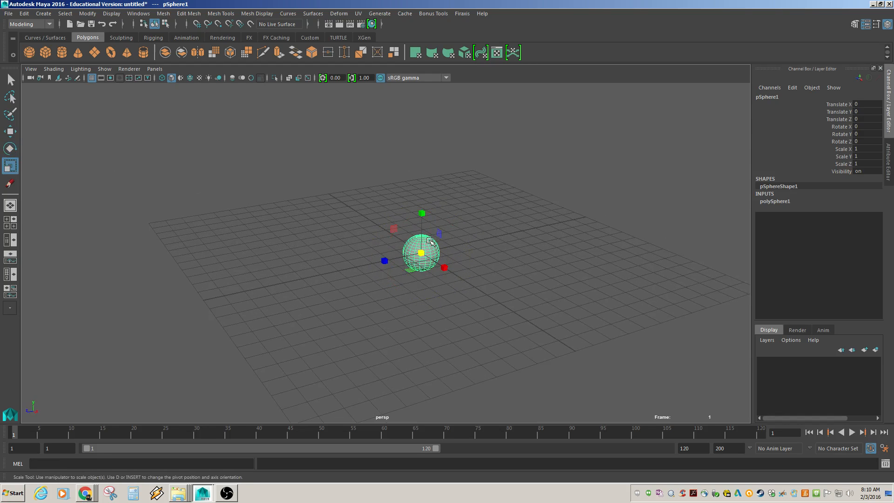
pyautogui.press('e')
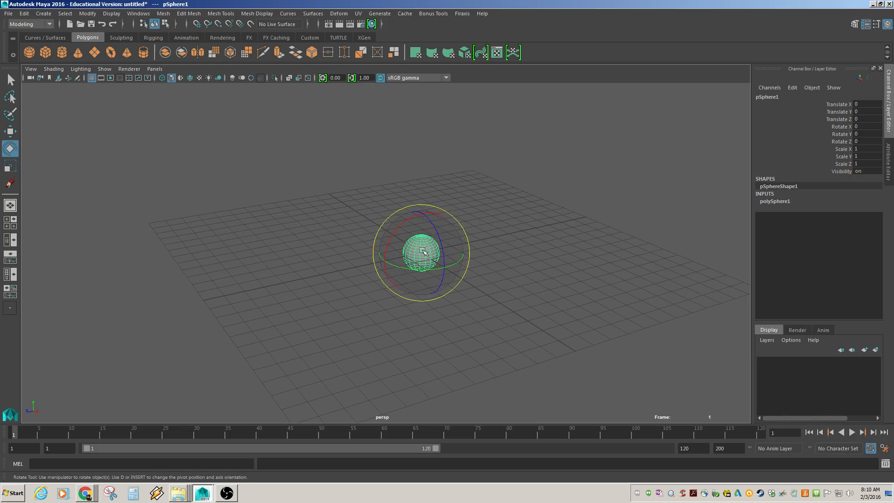
# Try rotating the sphere freely on several axes with the Rotate manipulator and undo the rotation
pyautogui.keyDown('alt'); pyautogui.moveTo(406, 260); pyautogui.dragTo(673, 313, button='right'); pyautogui.keyUp('alt')
pyautogui.keyDown('alt'); pyautogui.moveTo(527, 291); pyautogui.dragTo(478, 303, button='middle'); pyautogui.keyUp('alt')
pyautogui.keyDown('alt'); pyautogui.moveTo(478, 303); pyautogui.dragTo(427, 288); pyautogui.keyUp('alt')
pyautogui.keyDown('alt'); pyautogui.moveTo(427, 289); pyautogui.dragTo(338, 262, button='right'); pyautogui.keyUp('alt')
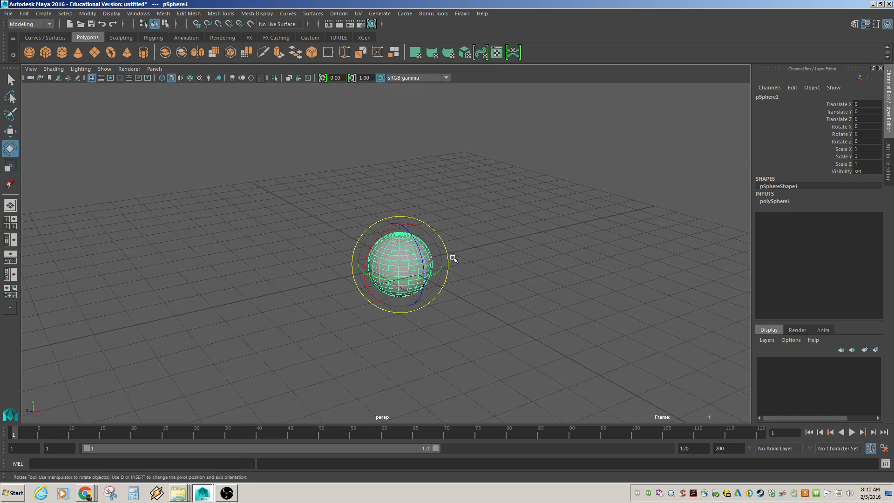
pyautogui.moveTo(396, 250); pyautogui.dragTo(398, 271)
pyautogui.hotkey('ctrl', 'z')
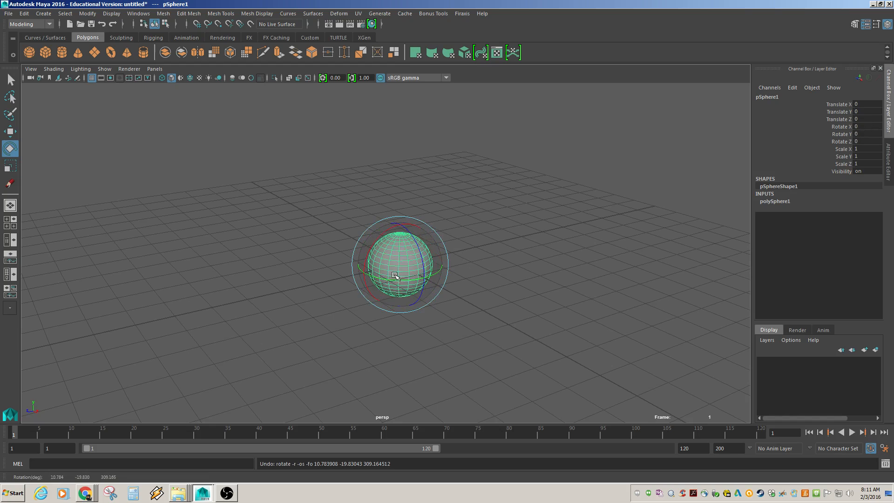
# Try rotating the sphere around Z in both directions, between about 70 and -64 degrees, and undo the rotation
pyautogui.click(415, 239)
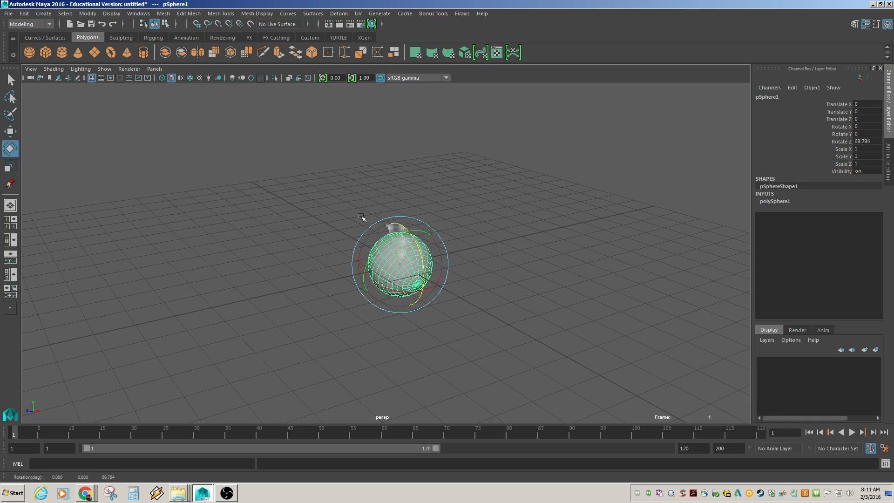
pyautogui.moveTo(362, 217); pyautogui.dragTo(390, 275)
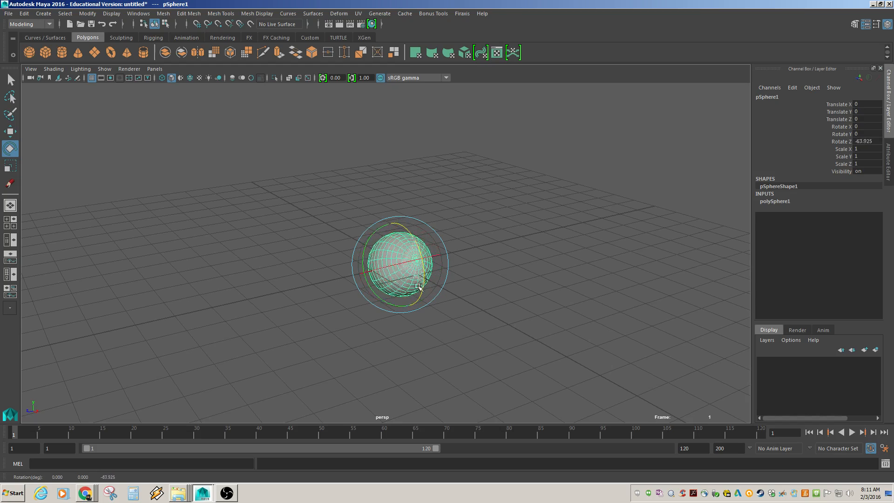
pyautogui.hotkey('ctrl', 'z')
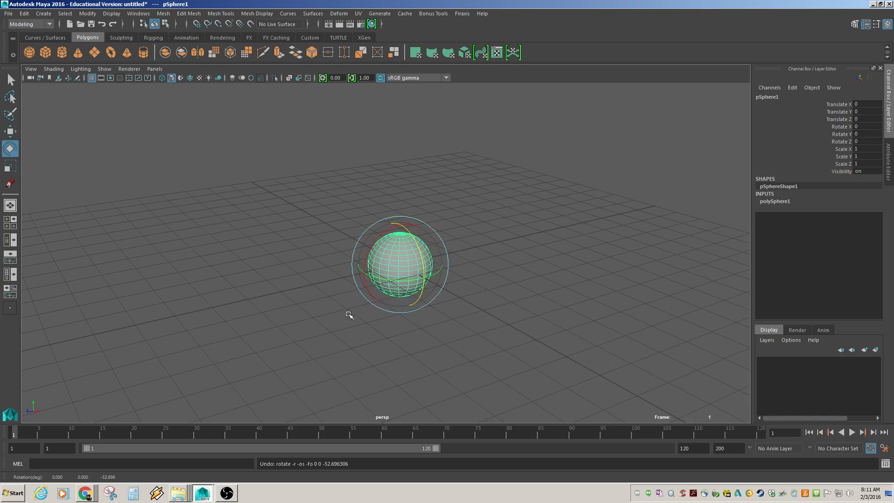
pyautogui.keyDown('alt'); pyautogui.moveTo(349, 315); pyautogui.dragTo(415, 311); pyautogui.keyUp('alt')
pyautogui.keyDown('alt'); pyautogui.moveTo(466, 292); pyautogui.dragTo(386, 294); pyautogui.keyUp('alt')
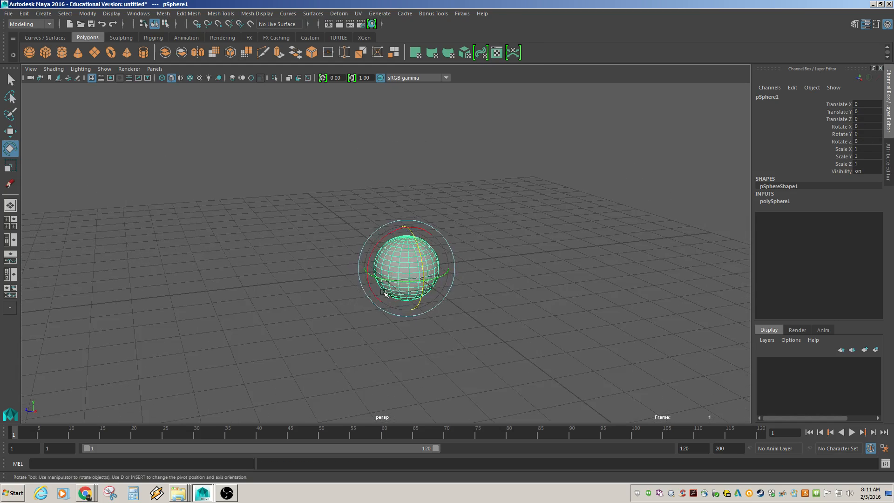
pyautogui.keyDown('alt'); pyautogui.moveTo(387, 294); pyautogui.dragTo(502, 311, button='right'); pyautogui.keyUp('alt')
pyautogui.keyDown('alt'); pyautogui.moveTo(390, 310); pyautogui.dragTo(261, 297, button='right'); pyautogui.keyUp('alt')
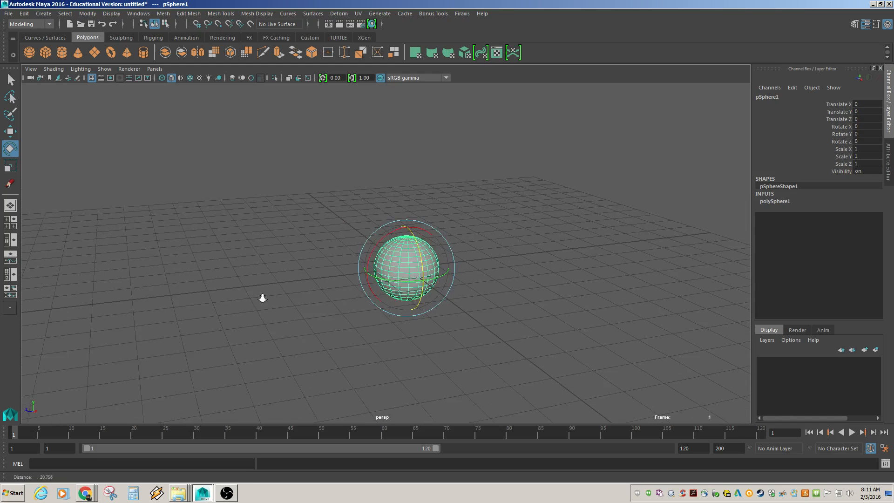
# Try rotating the sphere around X with the Rotate manipulator and undo the rotation
pyautogui.keyDown('alt'); pyautogui.moveTo(312, 304); pyautogui.dragTo(421, 305); pyautogui.keyUp('alt')
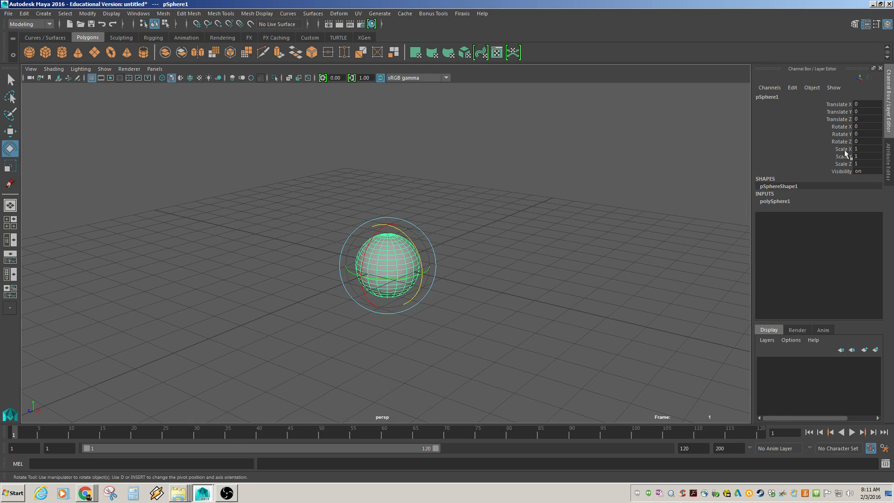
pyautogui.click(838, 128)
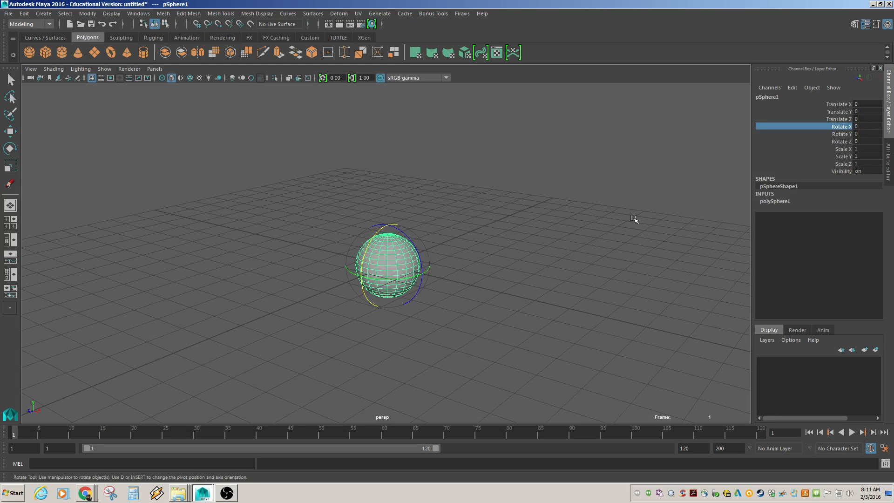
pyautogui.click(514, 245)
pyautogui.click(403, 264)
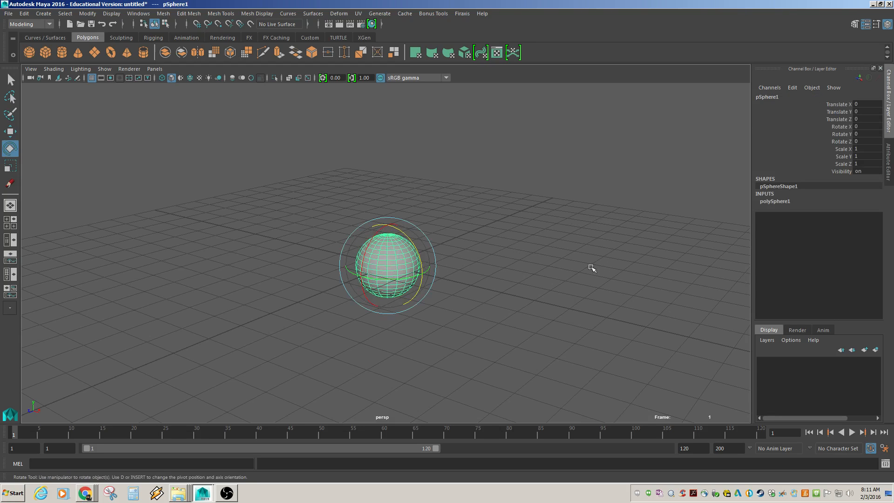
pyautogui.press('w')
pyautogui.moveTo(431, 267); pyautogui.dragTo(419, 284)
pyautogui.hotkey('ctrl', 'z')
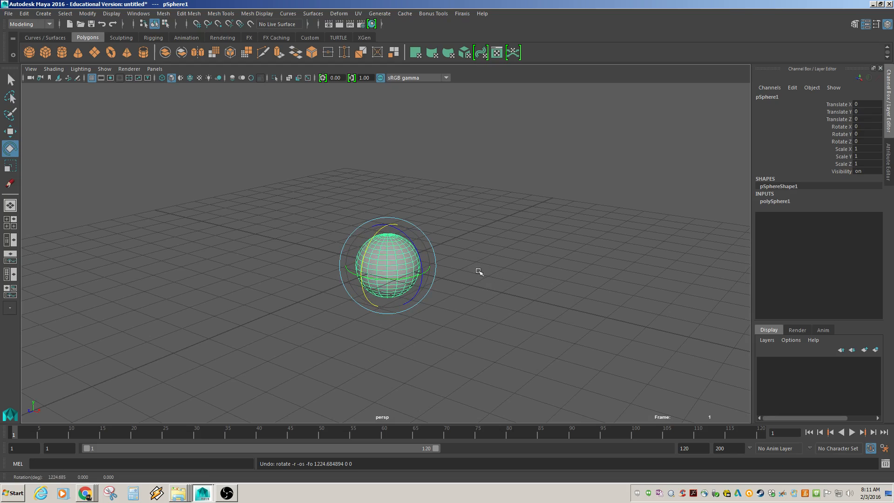
# Set the sphere's Translate X to 1 and its Rotate X to 1
pyautogui.keyDown('alt'); pyautogui.moveTo(540, 295); pyautogui.dragTo(411, 280); pyautogui.keyUp('alt')
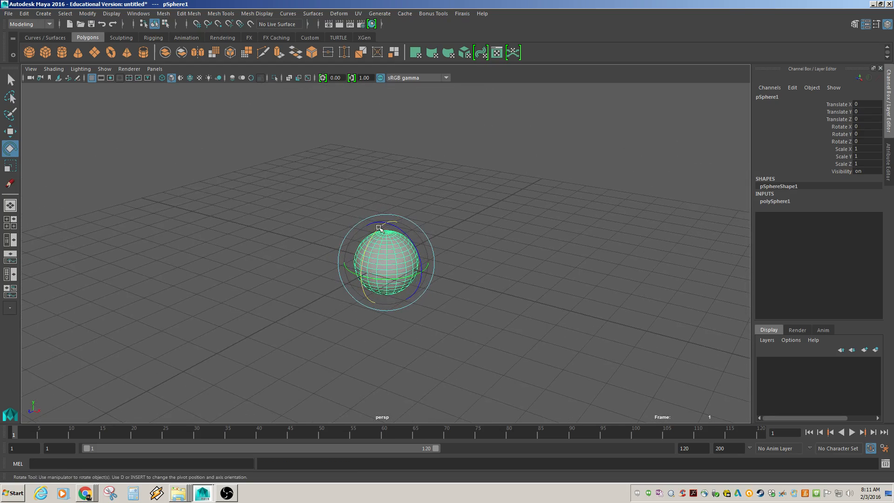
pyautogui.doubleClick(866, 104)
pyautogui.write('1')
pyautogui.press('Return')
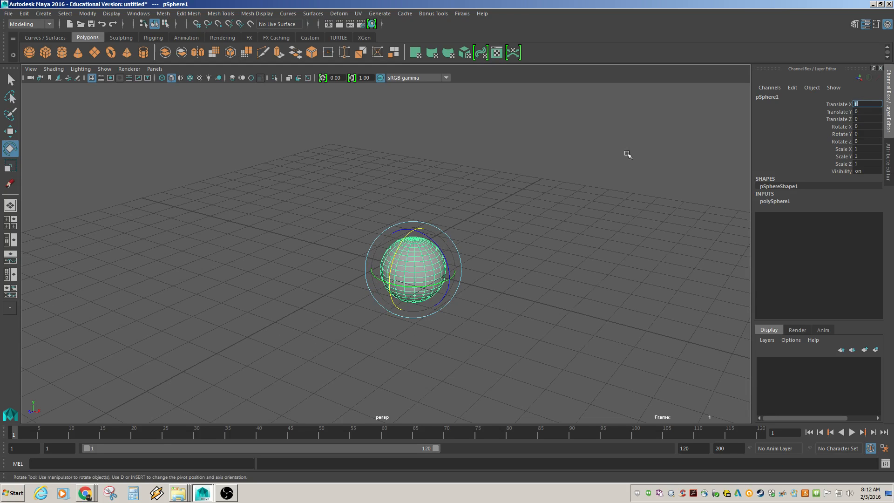
pyautogui.click(875, 126)
pyautogui.write('1')
pyautogui.press('Return')
# Scrub the sphere's Rotate X channel interactively to about 362 degrees
pyautogui.keyDown('alt'); pyautogui.moveTo(472, 319); pyautogui.dragTo(465, 297); pyautogui.keyUp('alt')
pyautogui.keyDown('alt'); pyautogui.moveTo(465, 298); pyautogui.dragTo(657, 315, button='right'); pyautogui.keyUp('alt')
pyautogui.keyDown('alt'); pyautogui.moveTo(608, 314); pyautogui.dragTo(572, 289, button='middle'); pyautogui.keyUp('alt')
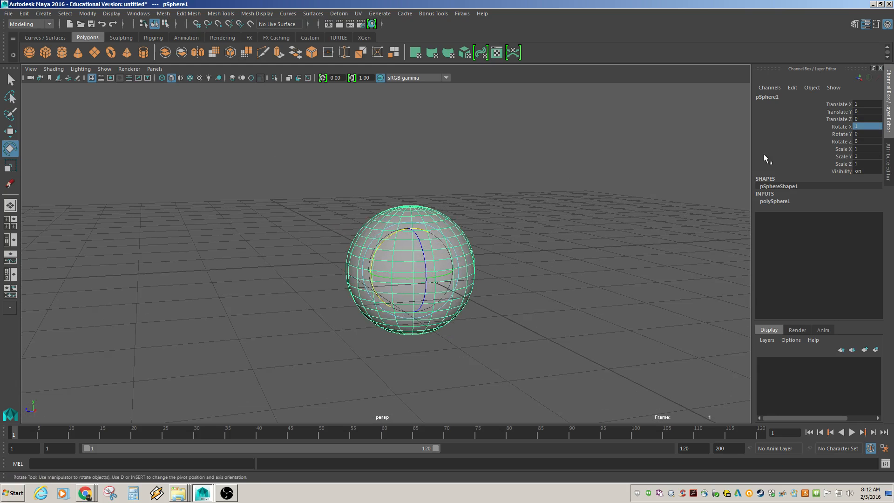
pyautogui.click(841, 127)
pyautogui.moveTo(527, 218); pyautogui.dragTo(57, 253, button='middle')
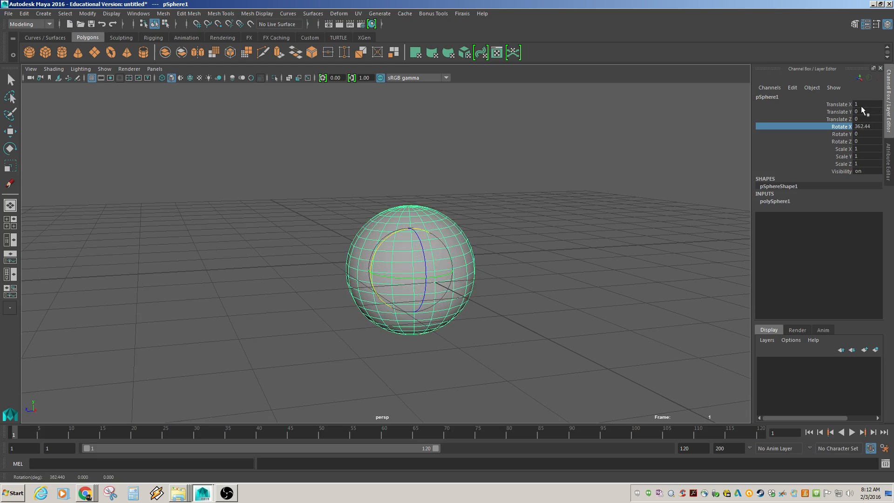
# Reset the sphere's Translate and Rotate values to 0 on all axes and deselect it with the Rotate tool active
pyautogui.moveTo(861, 105); pyautogui.dragTo(864, 127)
pyautogui.press('Return')
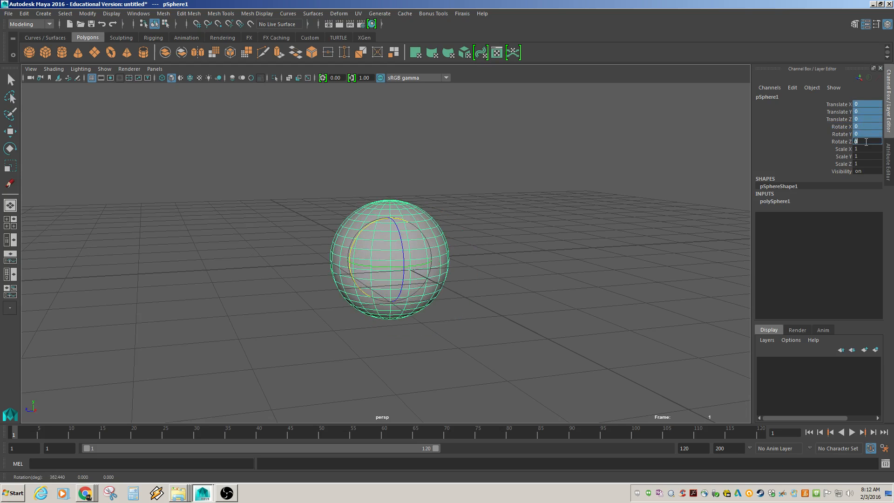
pyautogui.click(538, 219)
pyautogui.press('e')
pyautogui.keyDown('alt'); pyautogui.moveTo(371, 309); pyautogui.dragTo(435, 319); pyautogui.keyUp('alt')
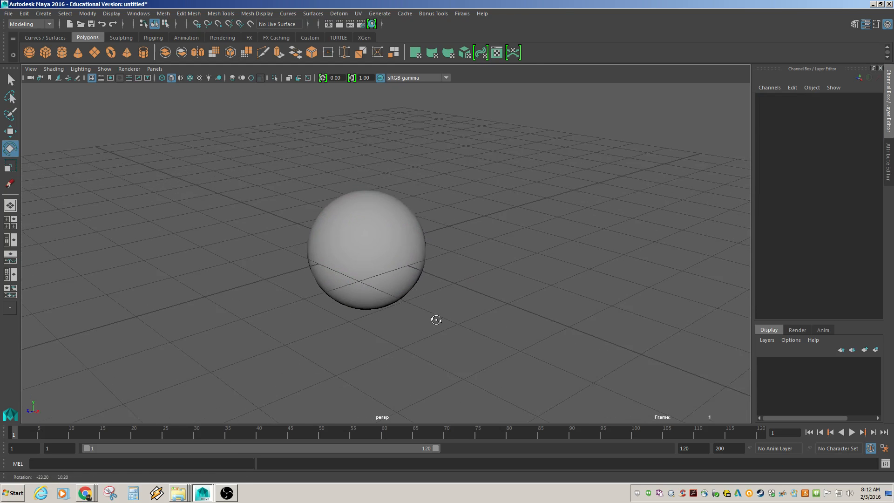
# Select the sphere and activate the Scale tool
pyautogui.click(364, 247)
pyautogui.keyDown('alt'); pyautogui.moveTo(546, 289); pyautogui.dragTo(375, 275, button='right'); pyautogui.keyUp('alt')
pyautogui.keyDown('alt'); pyautogui.moveTo(375, 275); pyautogui.dragTo(389, 282); pyautogui.keyUp('alt')
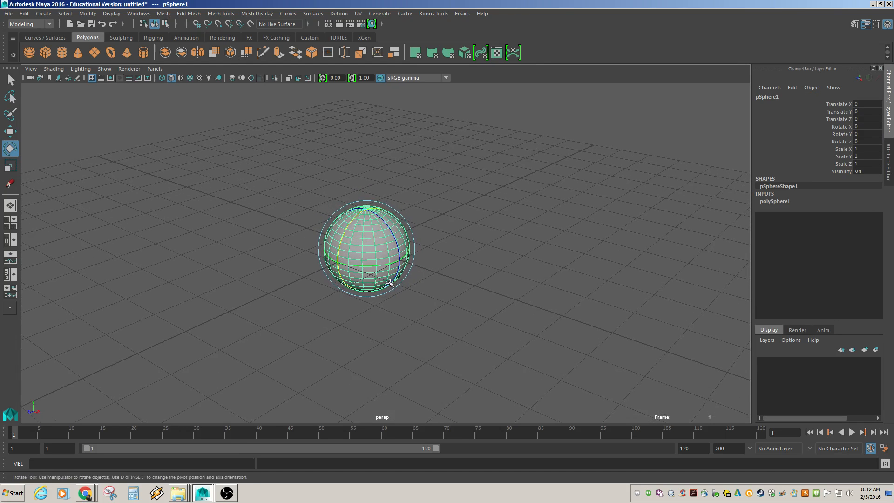
pyautogui.press('r')
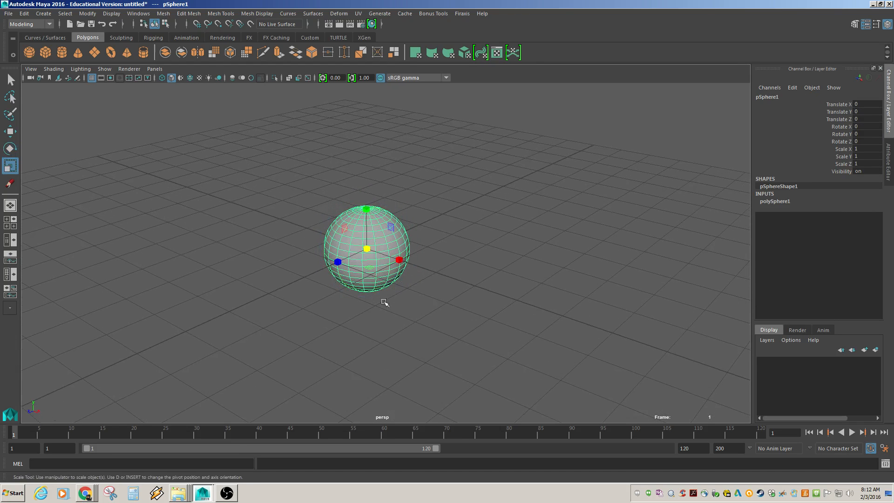
pyautogui.keyDown('alt'); pyautogui.moveTo(351, 290); pyautogui.dragTo(397, 366, button='right'); pyautogui.keyUp('alt')
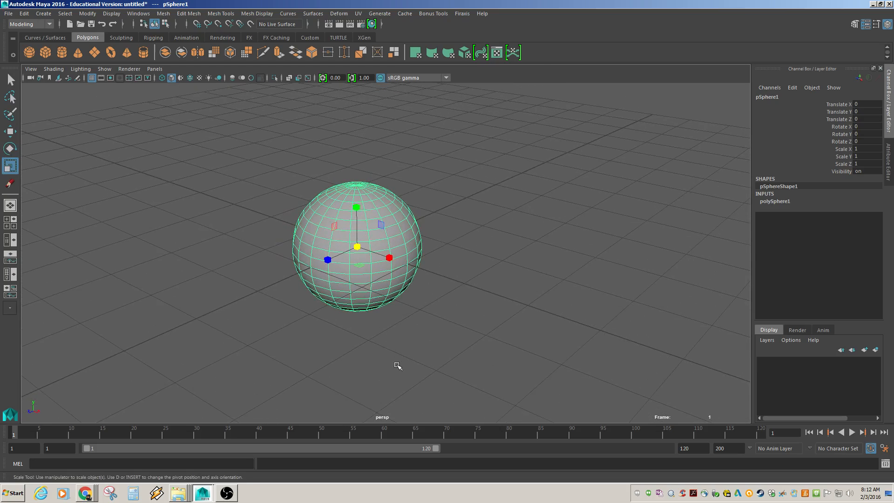
# Try scaling the sphere uniformly on all axes, once to about 2.34 times its size, and undo each scaling
pyautogui.moveTo(345, 243); pyautogui.dragTo(509, 283)
pyautogui.hotkey('ctrl', 'z')
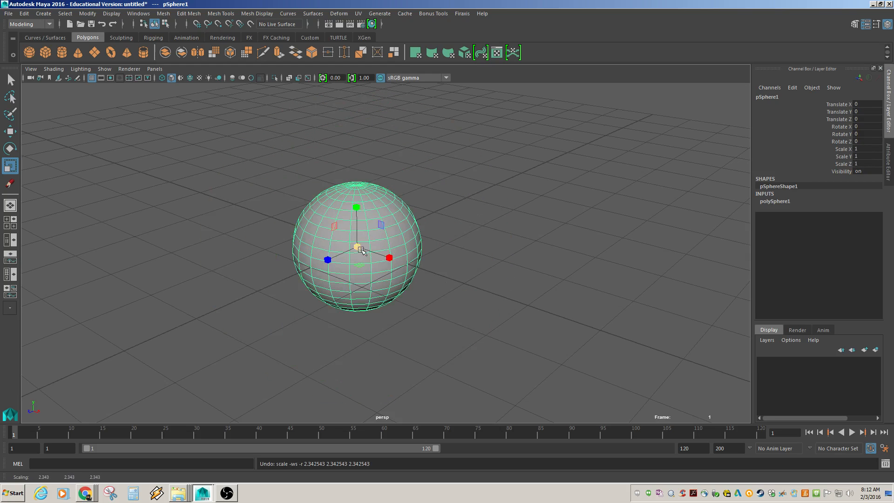
pyautogui.moveTo(361, 250); pyautogui.dragTo(472, 261)
pyautogui.hotkey('ctrl', 'z')
# Try stretching the sphere along the Y axis only and undo the scaling
pyautogui.keyDown('alt'); pyautogui.moveTo(380, 250); pyautogui.dragTo(371, 262); pyautogui.keyUp('alt')
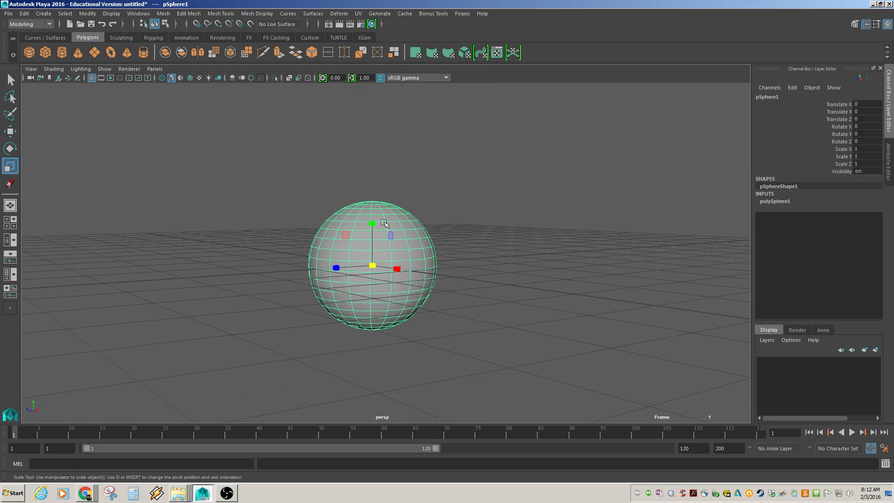
pyautogui.moveTo(372, 224); pyautogui.dragTo(359, 158)
pyautogui.keyDown('alt'); pyautogui.moveTo(289, 255); pyautogui.dragTo(314, 263); pyautogui.keyUp('alt')
pyautogui.hotkey('ctrl', 'z')
# Try scaling the sphere on X and Y together to about 0.48 and undo the scaling
pyautogui.keyDown('alt'); pyautogui.moveTo(344, 263); pyautogui.dragTo(379, 237, button='right'); pyautogui.keyUp('alt')
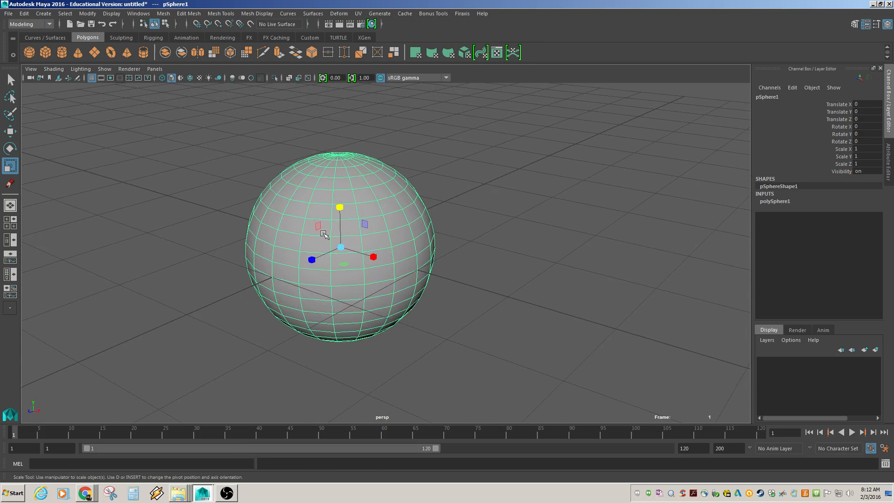
pyautogui.moveTo(364, 227)
pyautogui.keyDown('alt'); pyautogui.mouseDown()
pyautogui.moveTo(367, 252)
pyautogui.moveTo(348, 260)
pyautogui.moveTo(367, 245)
pyautogui.moveTo(369, 274)
pyautogui.moveTo(385, 236)
pyautogui.moveTo(370, 233)
pyautogui.moveTo(365, 215)
pyautogui.moveTo(355, 224)
pyautogui.moveTo(381, 204)
pyautogui.moveTo(350, 226)
pyautogui.mouseUp(); pyautogui.keyUp('alt')
pyautogui.hotkey('ctrl', 'z')
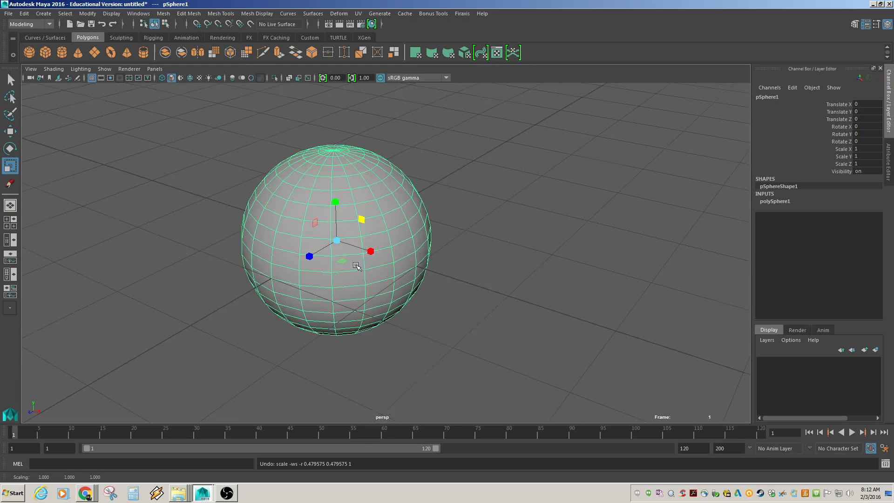
# Scale the sphere on X and Z together with the Scale manipulator to shape it into a wide, flat disc
pyautogui.keyDown('alt'); pyautogui.moveTo(355, 263); pyautogui.dragTo(348, 297); pyautogui.keyUp('alt')
pyautogui.keyDown('alt'); pyautogui.moveTo(467, 275); pyautogui.dragTo(342, 254, button='right'); pyautogui.keyUp('alt')
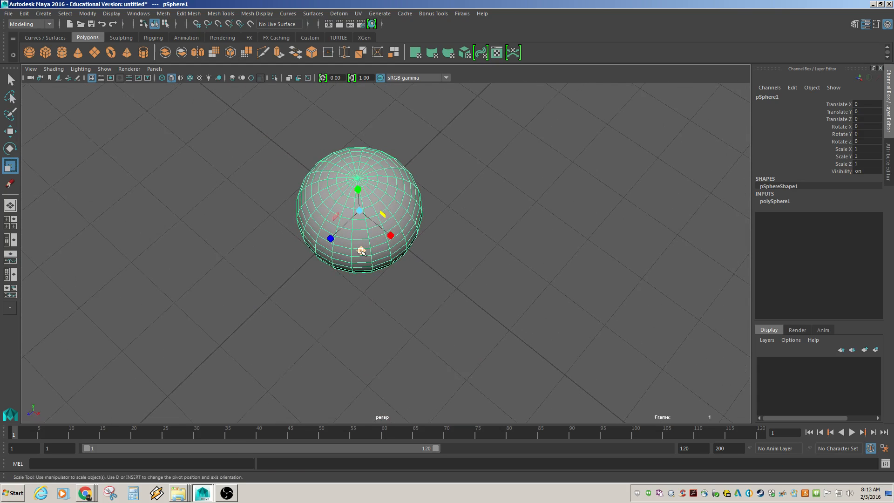
pyautogui.moveTo(361, 251)
pyautogui.mouseDown()
pyautogui.moveTo(517, 289)
pyautogui.moveTo(349, 278)
pyautogui.moveTo(349, 254)
pyautogui.moveTo(323, 236)
pyautogui.moveTo(355, 243)
pyautogui.mouseUp()
pyautogui.keyDown('alt'); pyautogui.moveTo(349, 281); pyautogui.dragTo(298, 271); pyautogui.keyUp('alt')
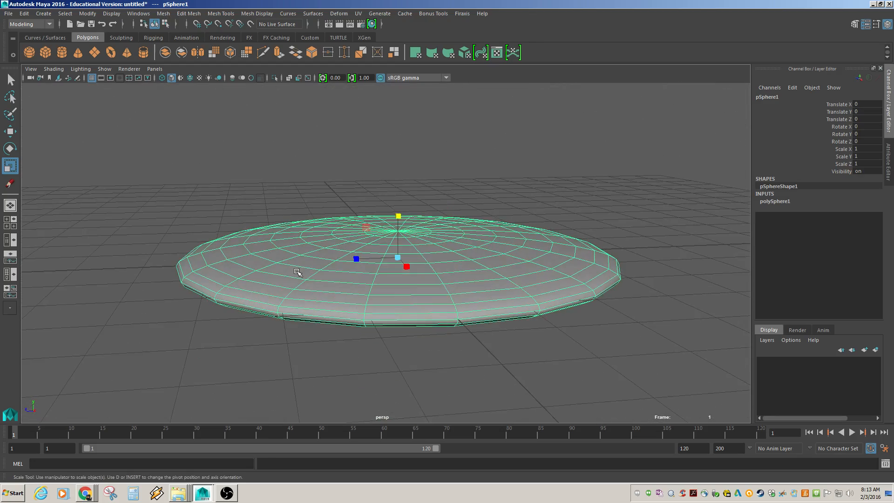
# Deselect the flattened sphere, switch through the Select, Move, Rotate and Scale tools, and reselect it with the Scale tool active
pyautogui.keyDown('alt'); pyautogui.moveTo(580, 275); pyautogui.dragTo(415, 240, button='right'); pyautogui.keyUp('alt')
pyautogui.click(534, 228)
pyautogui.keyDown('alt'); pyautogui.moveTo(303, 312); pyautogui.dragTo(319, 329); pyautogui.keyUp('alt')
pyautogui.press('q')
pyautogui.press('w')
pyautogui.press('e')
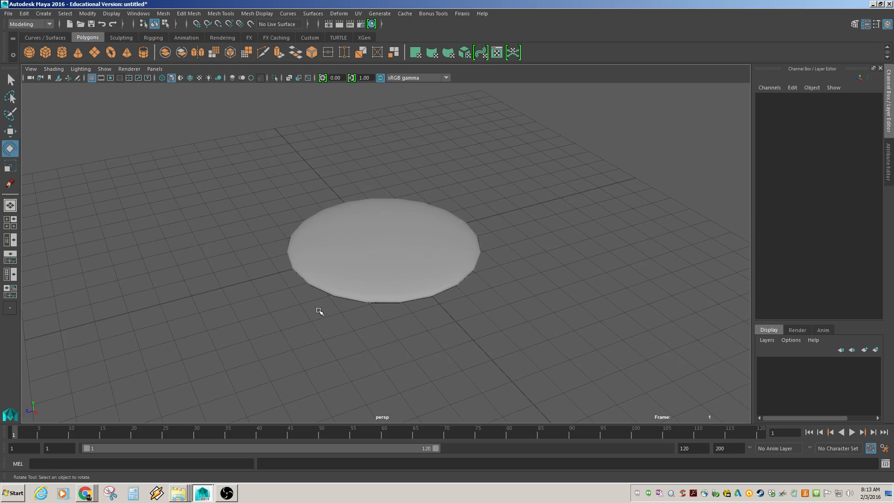
pyautogui.press('r')
pyautogui.click(364, 262)
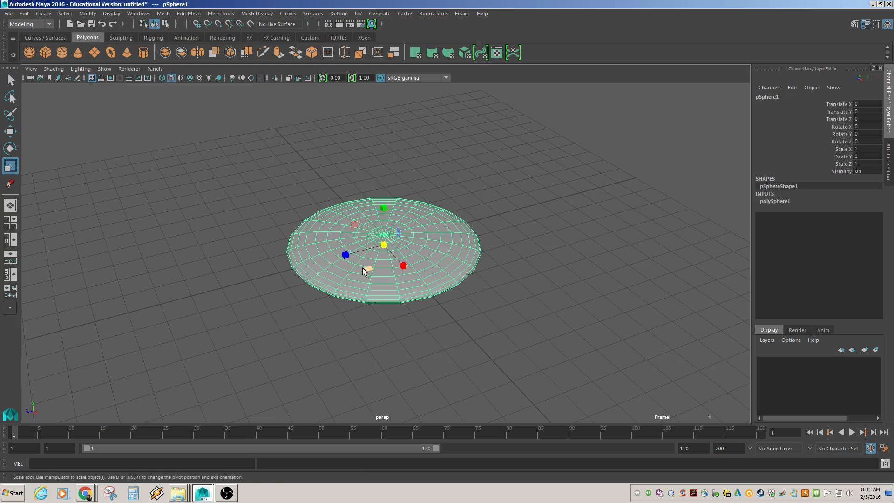
pyautogui.press('e')
pyautogui.press('r')
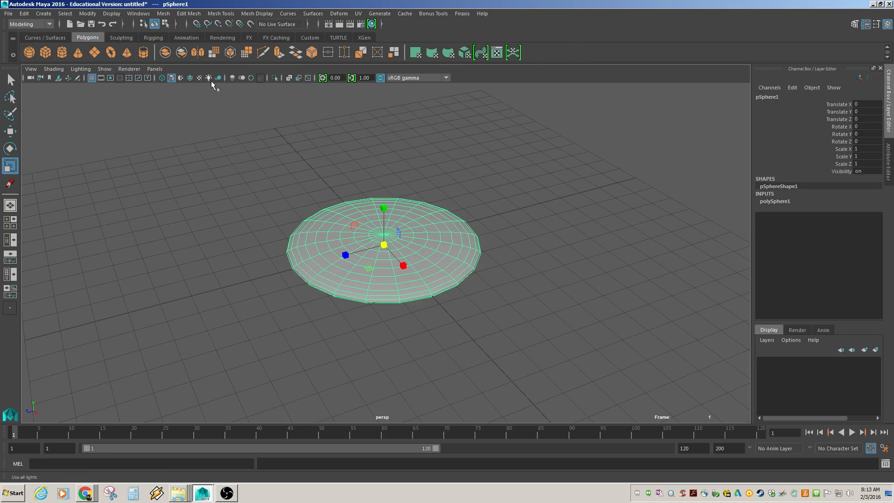
# Browse the FX, Custom and Curves / Surfaces shelves to examine their tools
pyautogui.click(267, 38)
pyautogui.click(250, 37)
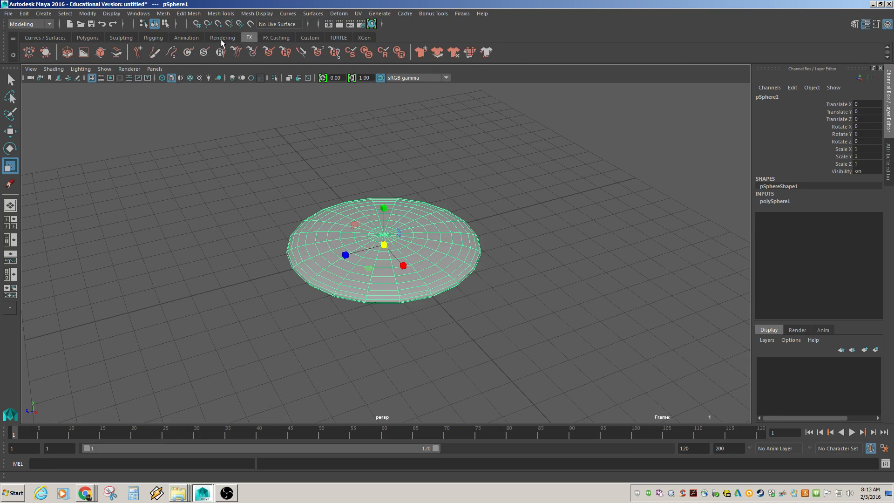
pyautogui.click(307, 38)
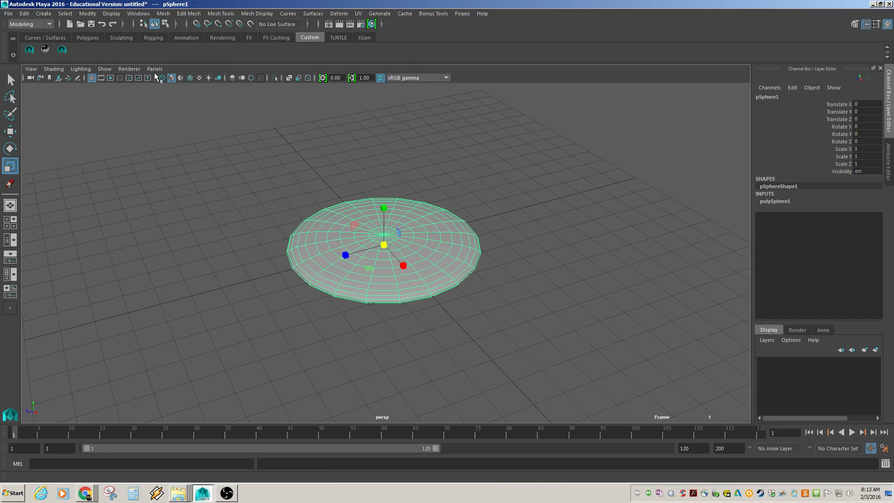
pyautogui.click(51, 37)
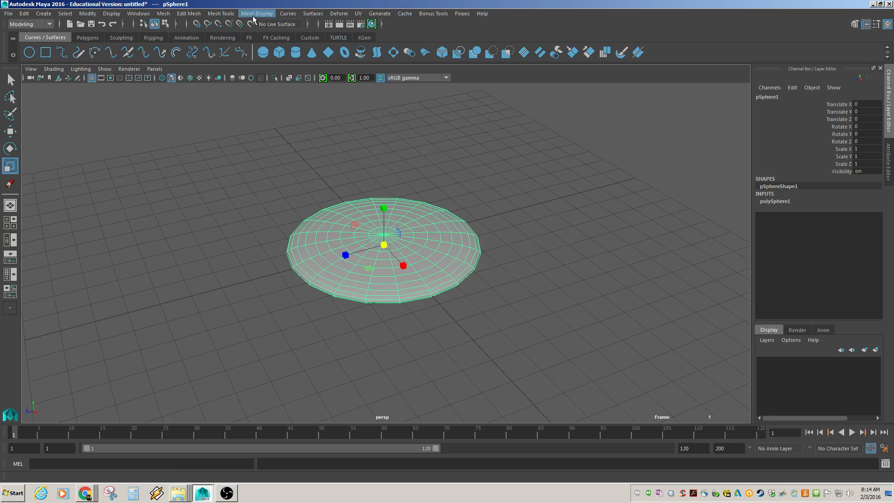
# Examine the polygon primitives available for creation, return to the Polygons shelf and deselect the flattened sphere
pyautogui.click(43, 14)
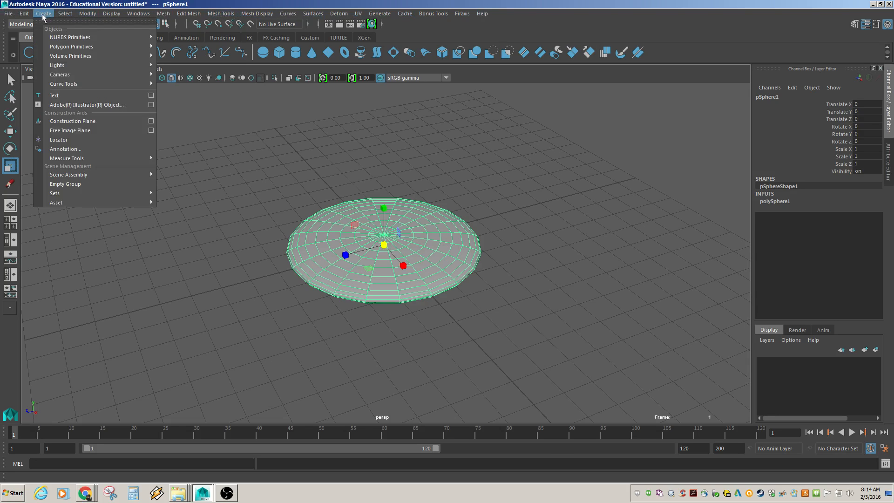
pyautogui.moveTo(65, 51)
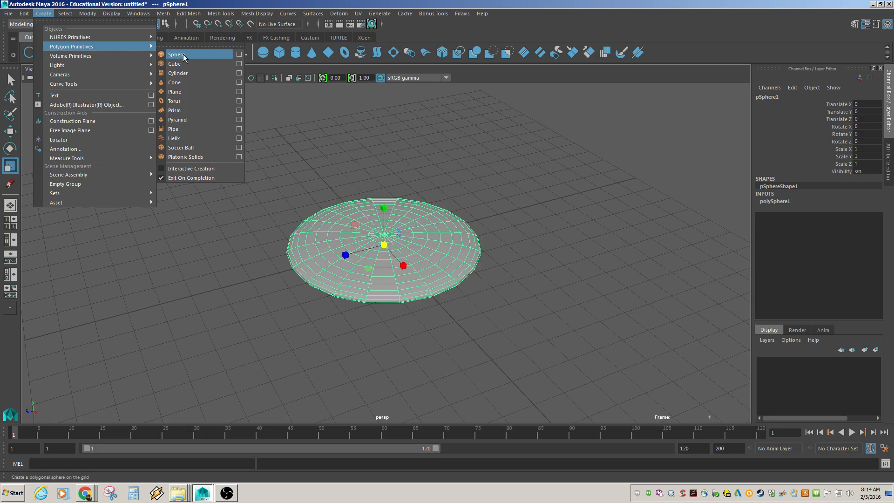
pyautogui.click(487, 26)
pyautogui.click(87, 37)
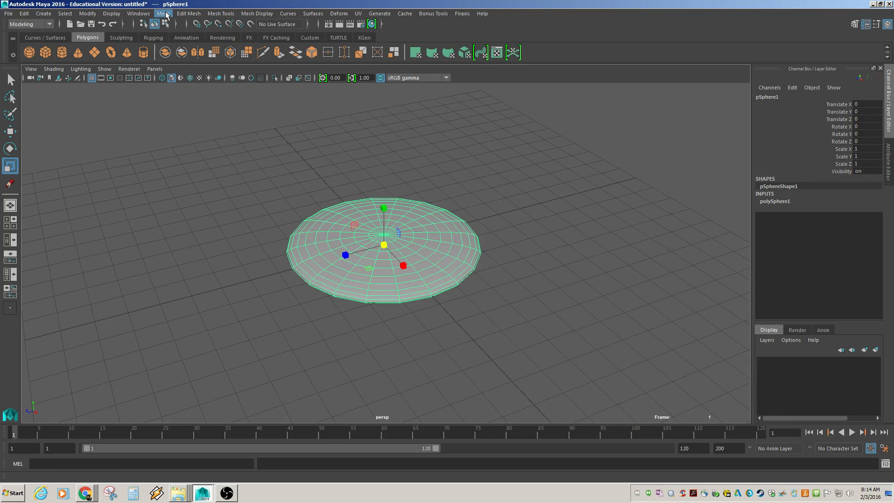
pyautogui.click(166, 14)
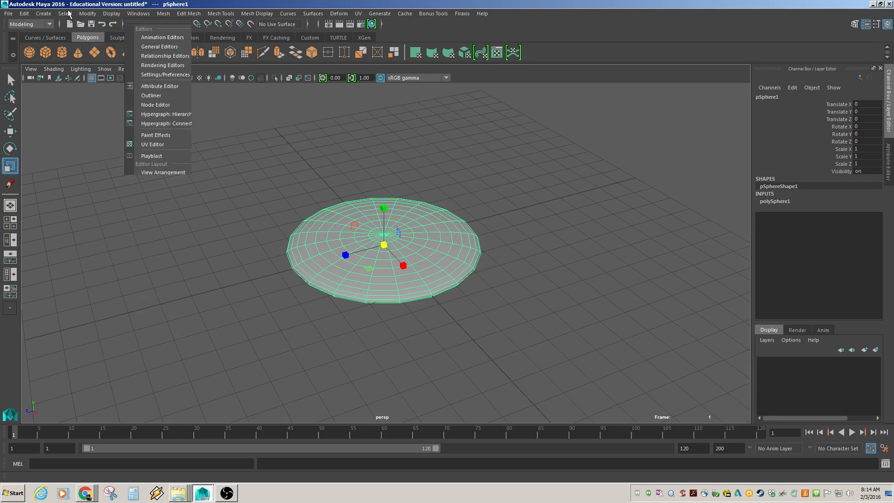
pyautogui.moveTo(53, 47)
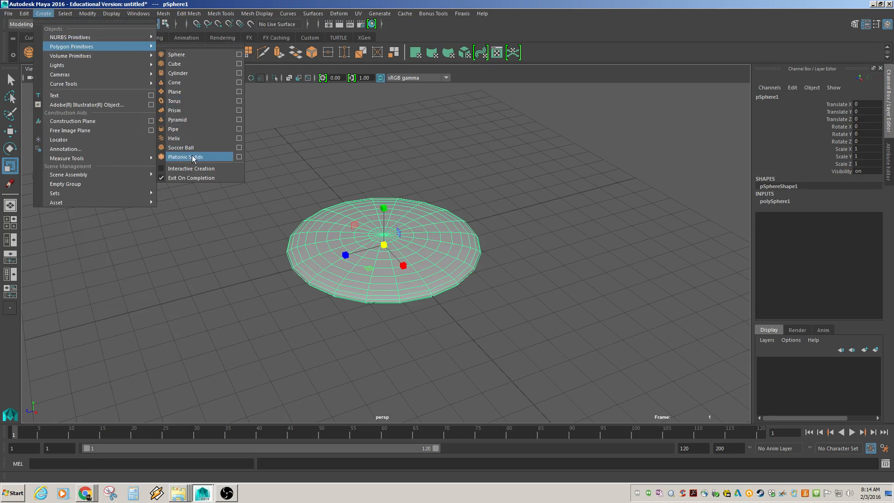
pyautogui.click(296, 130)
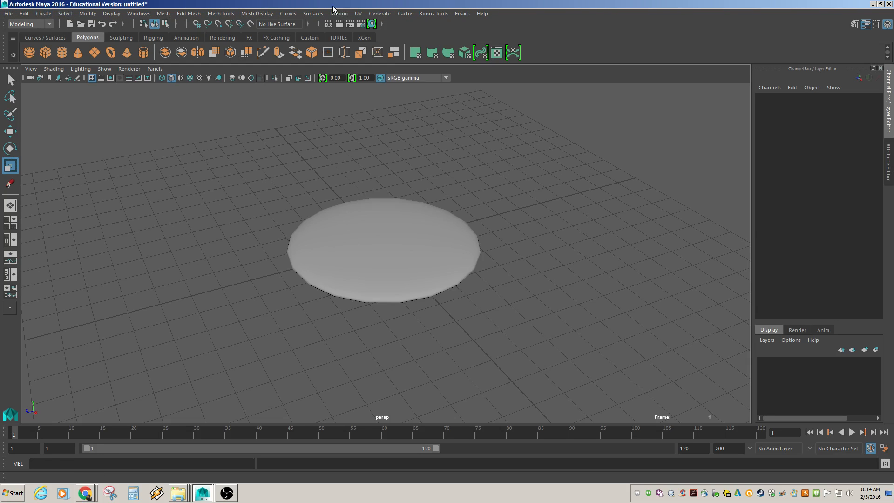
# Switch the menu set from Modeling to Animation and examine its commands, including the Modify and Anim Deform ones
pyautogui.click(50, 23)
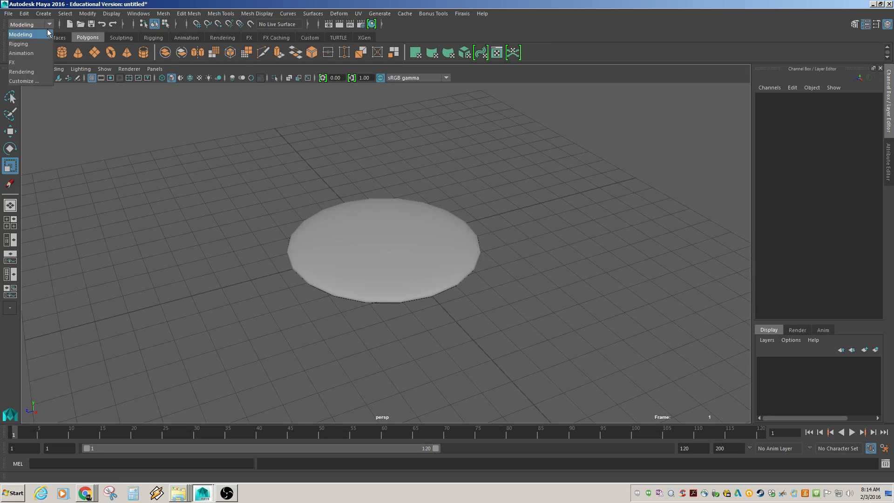
pyautogui.click(33, 54)
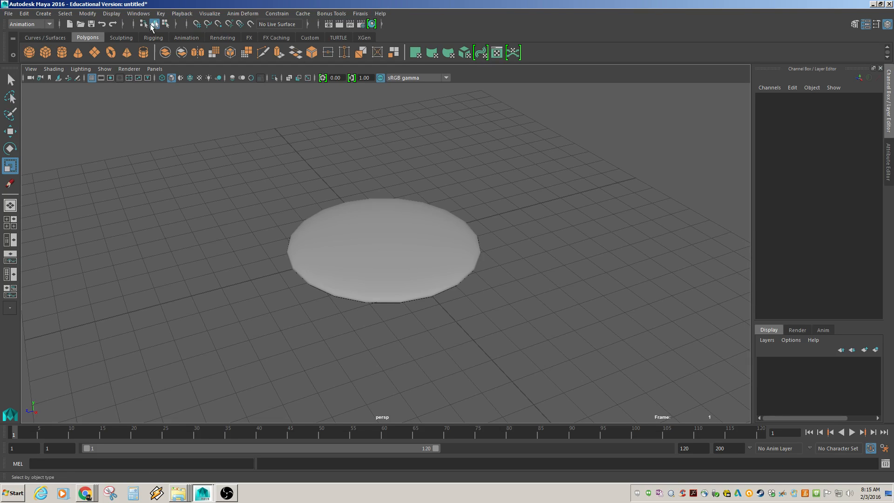
pyautogui.click(210, 14)
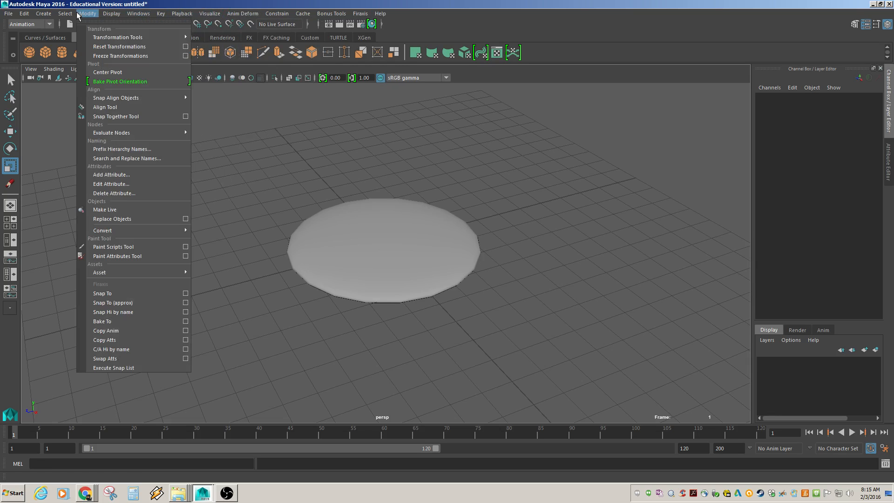
pyautogui.moveTo(77, 15)
pyautogui.moveTo(228, 18)
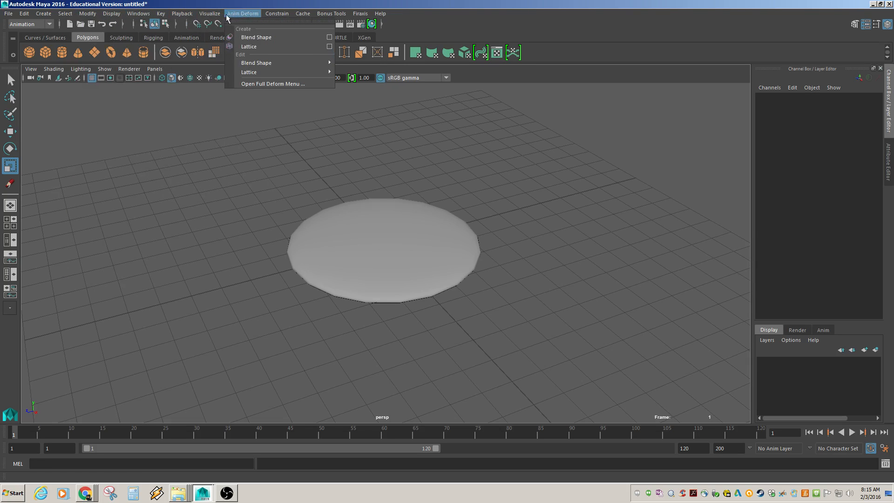
# Examine the Key commands and the list of available menu sets, keeping the Animation set
pyautogui.moveTo(145, 15)
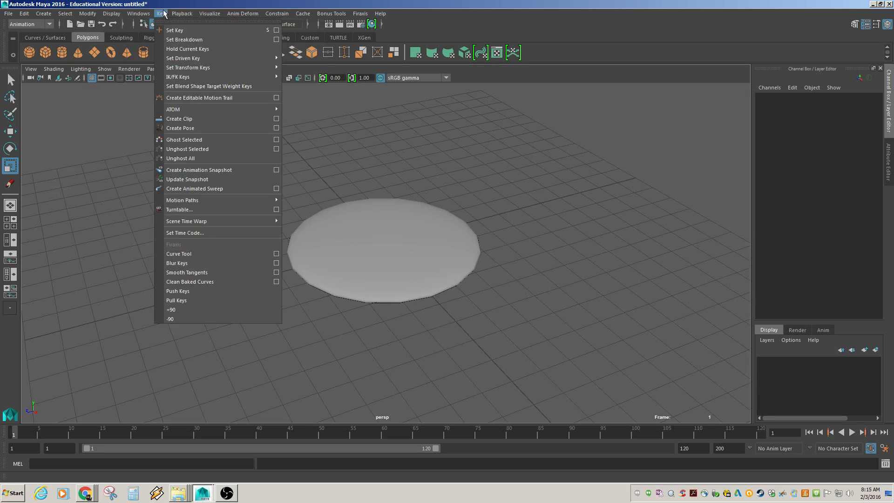
pyautogui.click(532, 23)
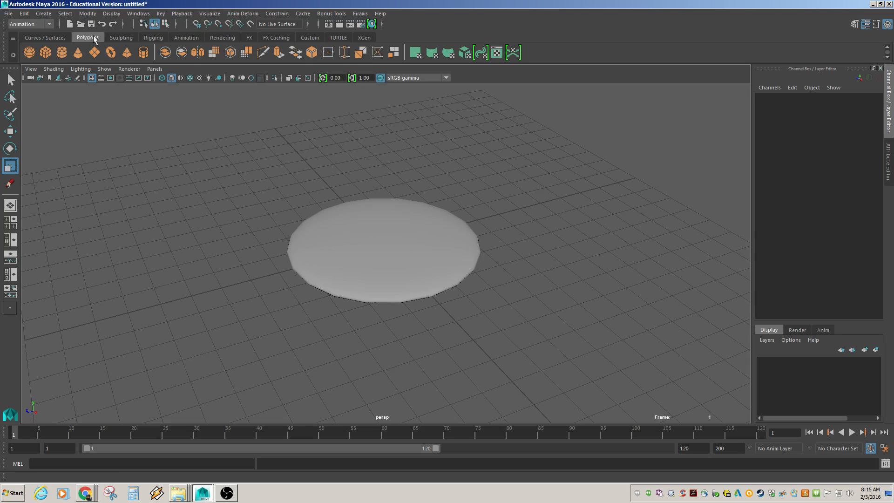
pyautogui.click(50, 26)
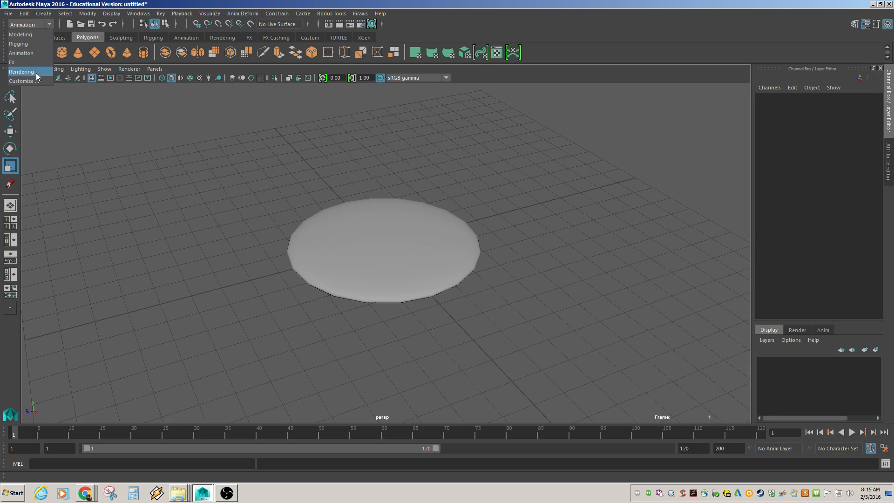
pyautogui.click(49, 26)
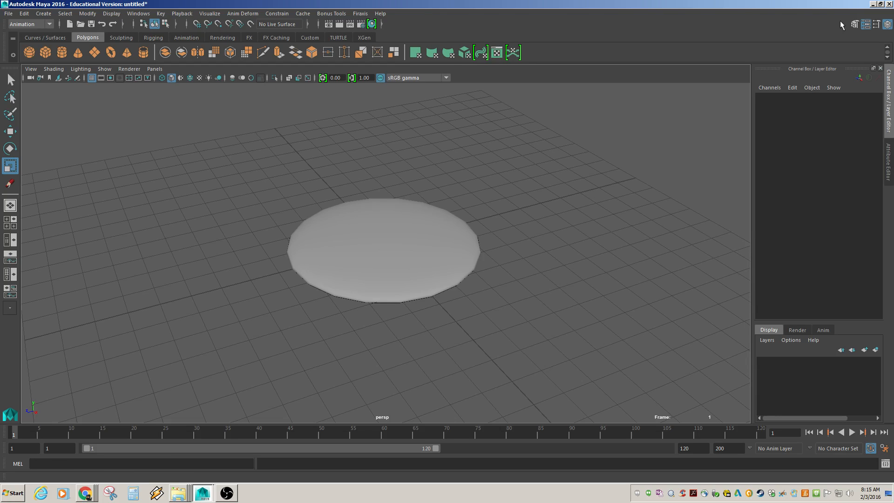
# Hide the Channel Box and the Attribute Editor, and show both again
pyautogui.click(889, 25)
pyautogui.click(866, 26)
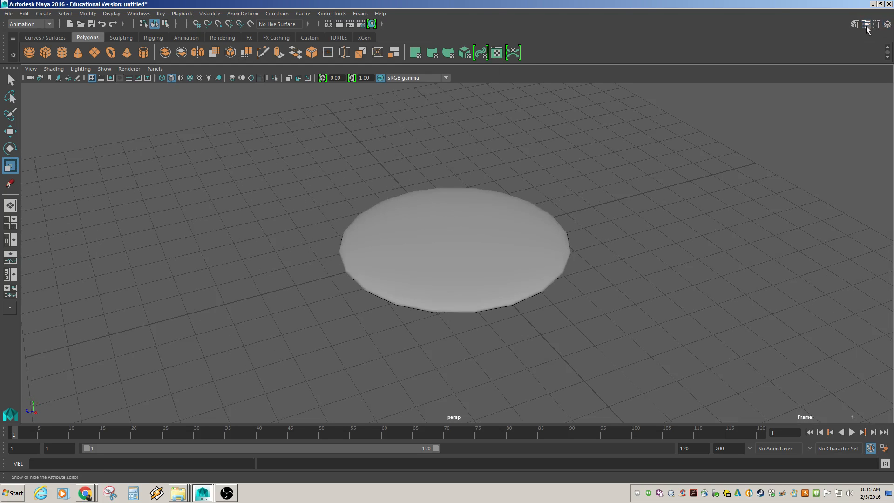
pyautogui.click(866, 25)
pyautogui.click(888, 25)
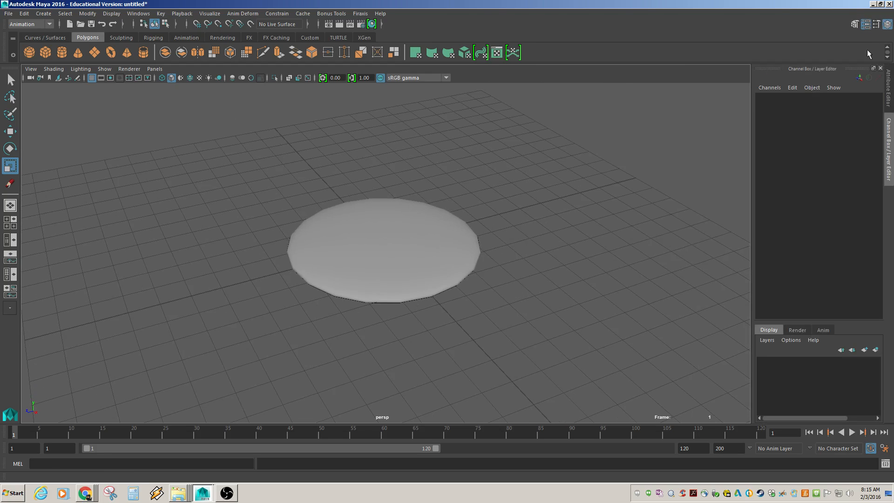
# Display the Tool Settings, switch from the Scale tool to the Move tool to compare their options, and hide the settings
pyautogui.click(877, 25)
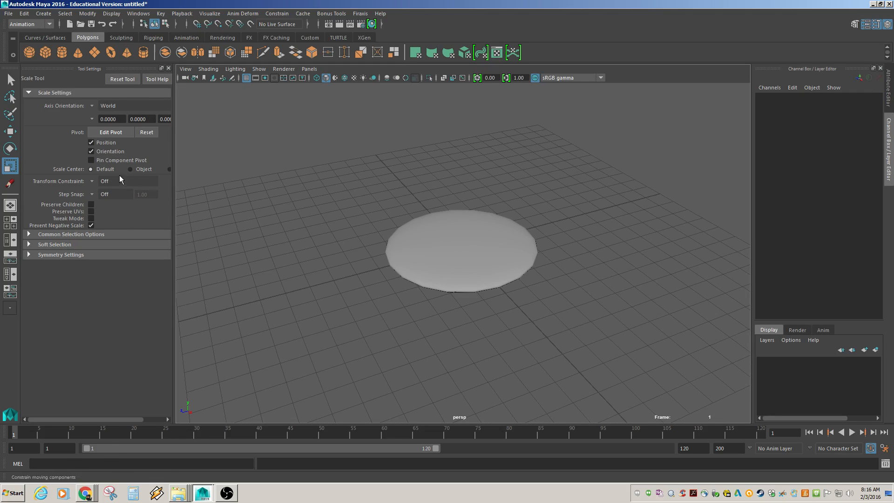
pyautogui.click(11, 133)
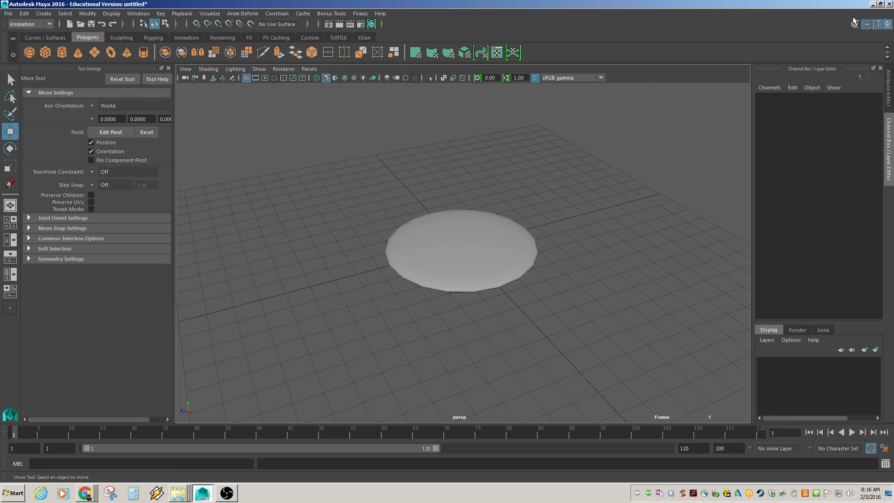
pyautogui.click(877, 26)
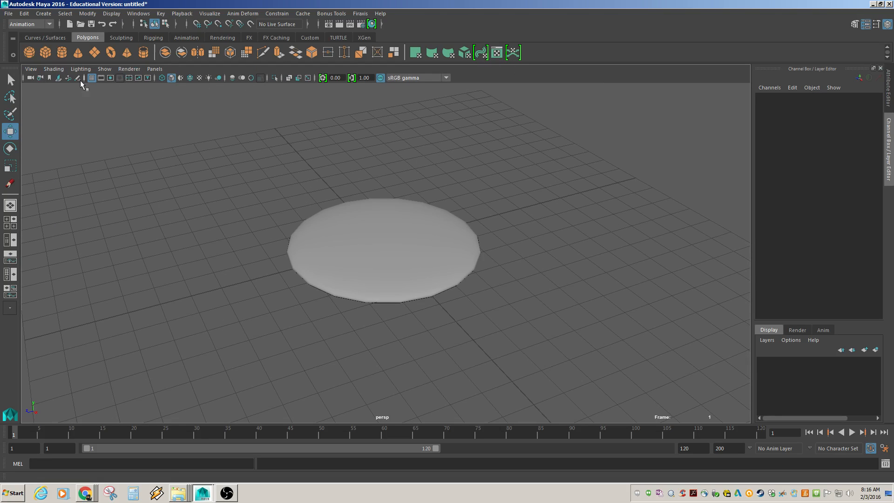
# Hide all polygon objects in the perspective view and show them again
pyautogui.click(104, 69)
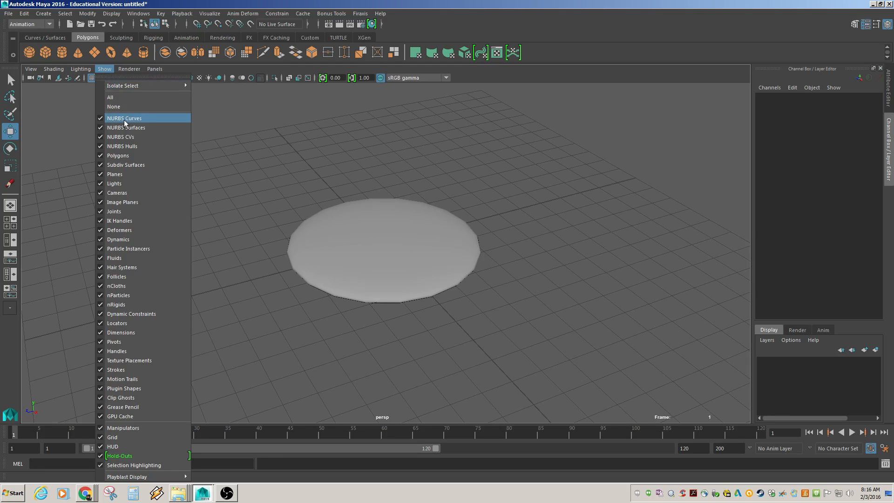
pyautogui.click(124, 156)
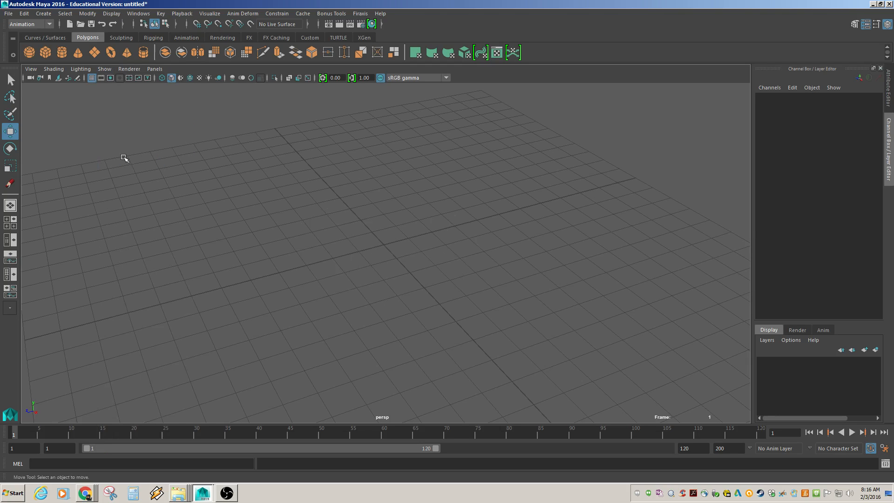
pyautogui.click(105, 70)
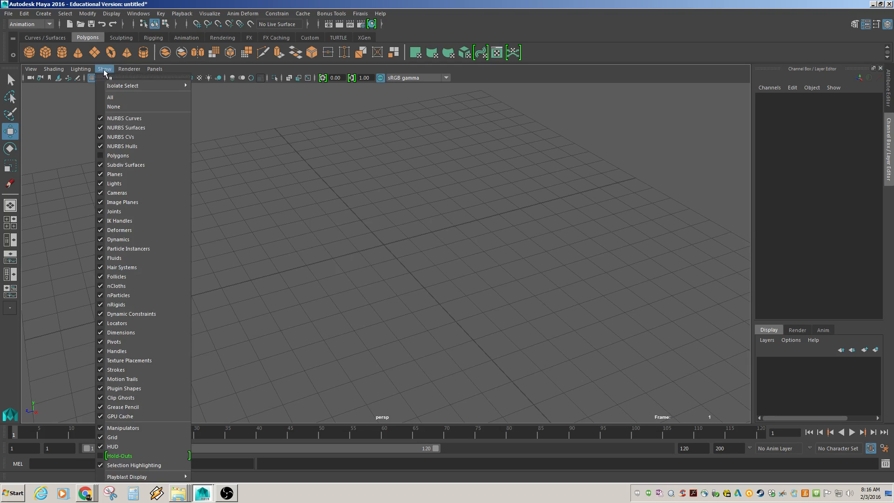
pyautogui.click(123, 157)
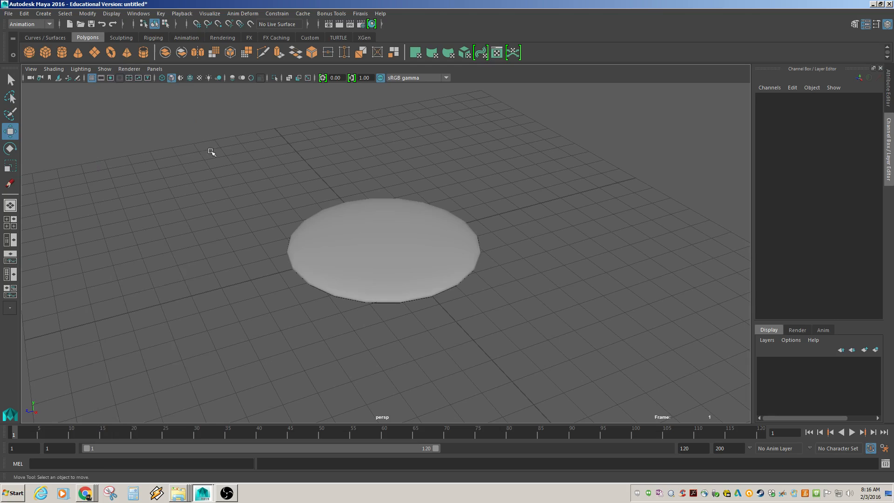
# Select the perspective camera, orbit its view, and turn the grid off and on again
pyautogui.click(31, 79)
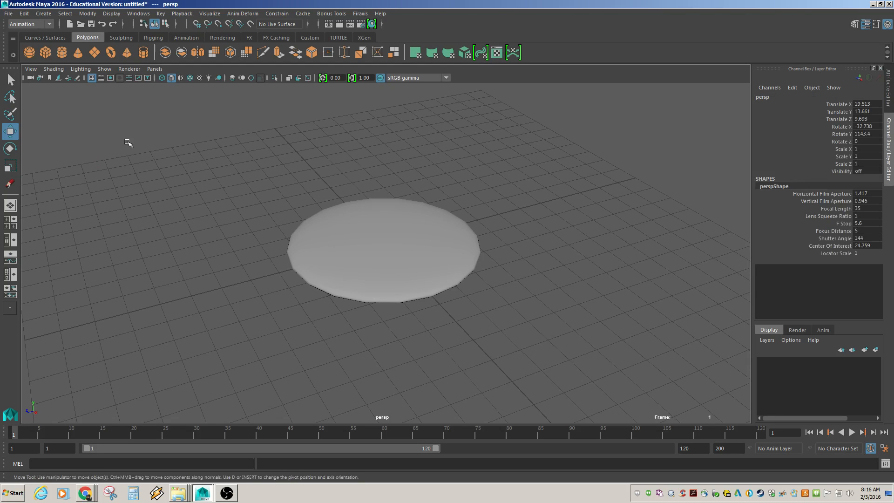
pyautogui.keyDown('alt'); pyautogui.moveTo(413, 253); pyautogui.dragTo(555, 233); pyautogui.keyUp('alt')
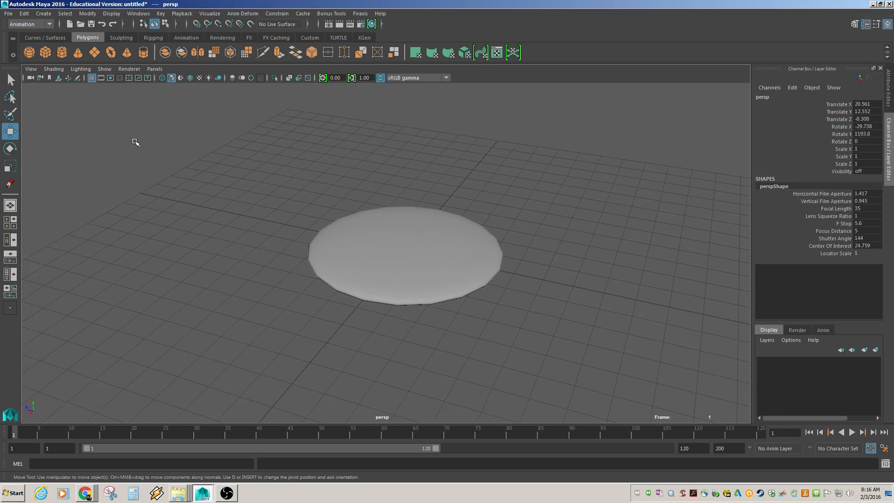
pyautogui.click(91, 78)
pyautogui.click(91, 78)
# Zoom, pan and orbit the perspective view to examine the flattened sphere and grid from several angles
pyautogui.scroll(-6, 313, 225)
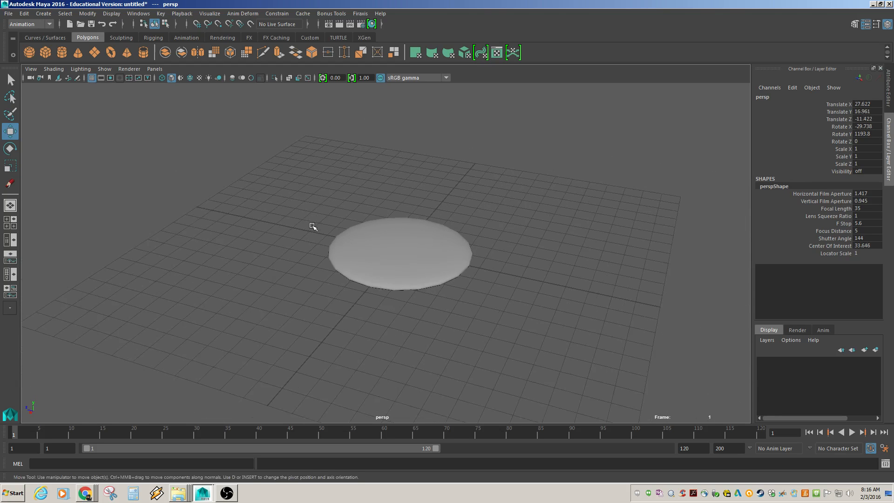
pyautogui.keyDown('alt'); pyautogui.moveTo(328, 225); pyautogui.dragTo(283, 203, button='middle'); pyautogui.keyUp('alt')
pyautogui.keyDown('alt'); pyautogui.moveTo(282, 202); pyautogui.dragTo(278, 212); pyautogui.keyUp('alt')
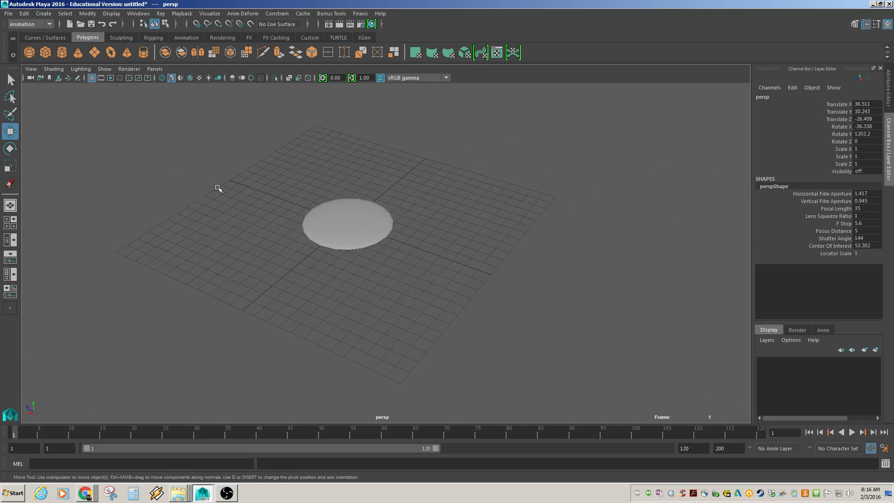
pyautogui.keyDown('alt'); pyautogui.moveTo(192, 239); pyautogui.dragTo(245, 243); pyautogui.keyUp('alt')
pyautogui.keyDown('alt'); pyautogui.moveTo(382, 298); pyautogui.dragTo(326, 280); pyautogui.keyUp('alt')
pyautogui.keyDown('alt'); pyautogui.moveTo(208, 254); pyautogui.dragTo(355, 279, button='right'); pyautogui.keyUp('alt')
pyautogui.keyDown('alt'); pyautogui.moveTo(355, 279); pyautogui.dragTo(323, 283); pyautogui.keyUp('alt')
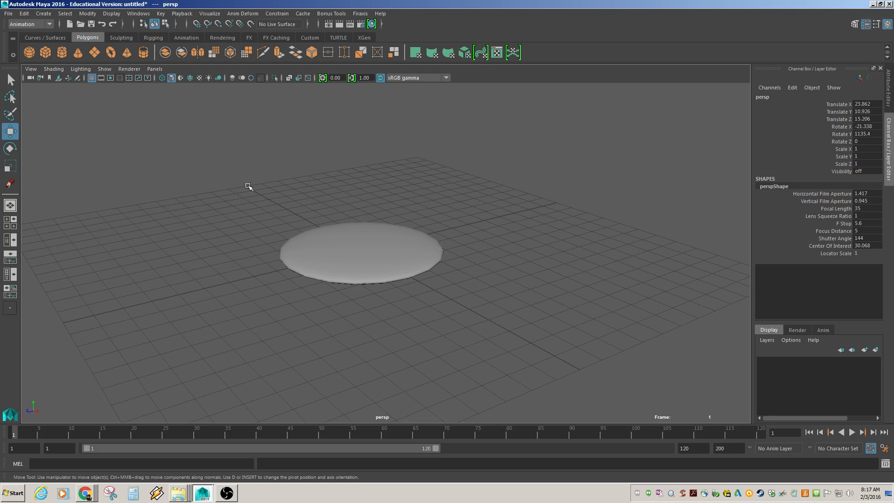
# Show the four-view layout, select the flattened sphere, and inspect its Move manipulator axes in the perspective view
pyautogui.press('space')
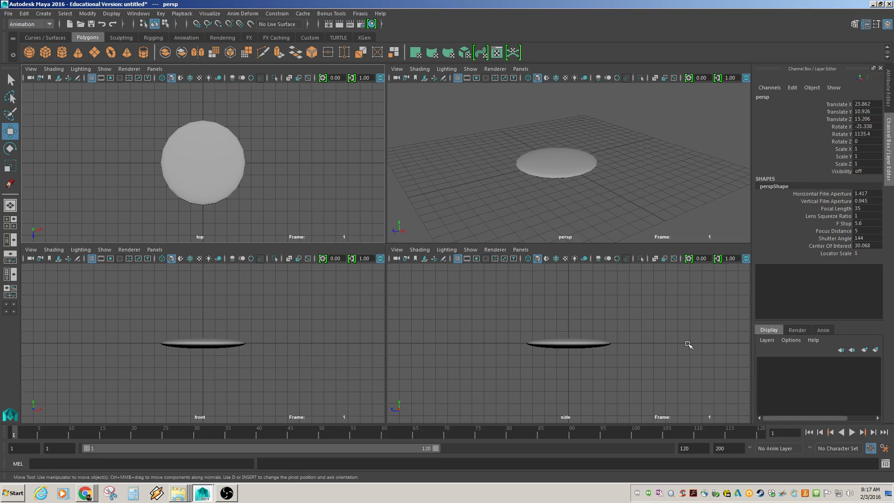
pyautogui.click(209, 173)
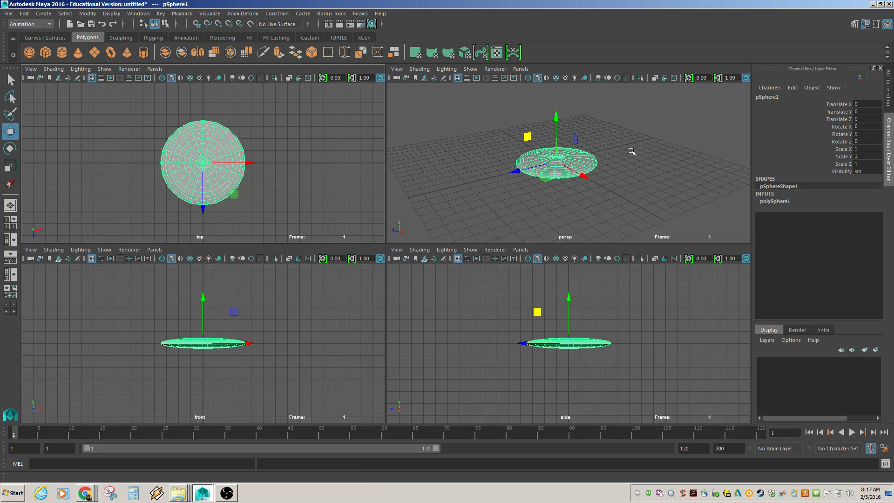
pyautogui.keyDown('alt'); pyautogui.moveTo(643, 171); pyautogui.dragTo(635, 172); pyautogui.keyUp('alt')
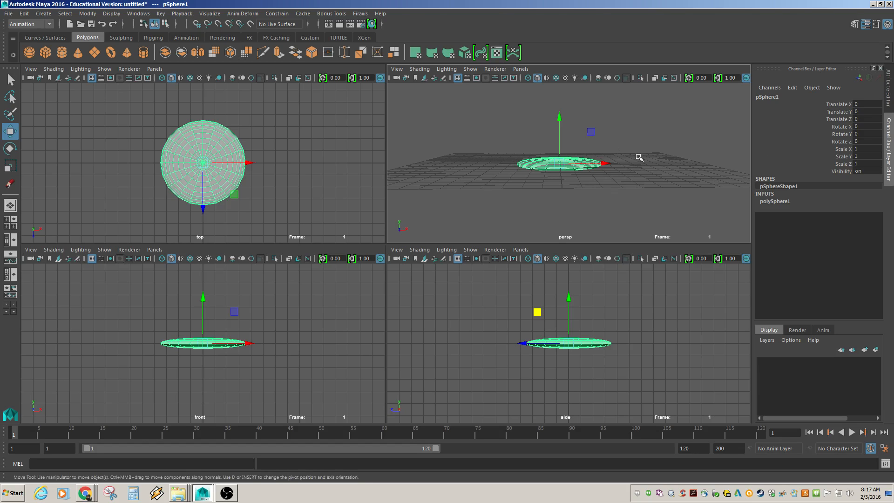
pyautogui.keyDown('alt'); pyautogui.moveTo(638, 157); pyautogui.dragTo(543, 168); pyautogui.keyUp('alt')
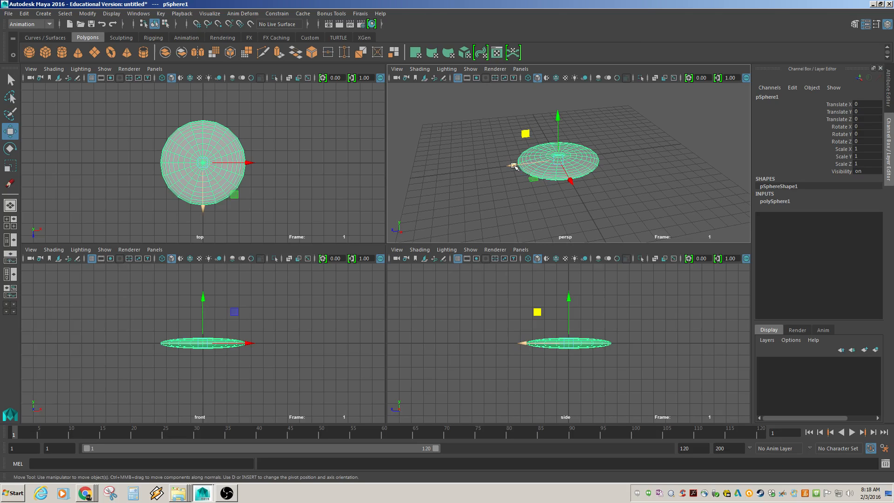
# Try moving the flattened sphere in the perspective view and about -10.1 units along Z in the side view, and undo both moves
pyautogui.moveTo(514, 166); pyautogui.dragTo(563, 159)
pyautogui.hotkey('ctrl', 'z')
pyautogui.hotkey('ctrl', 'z')
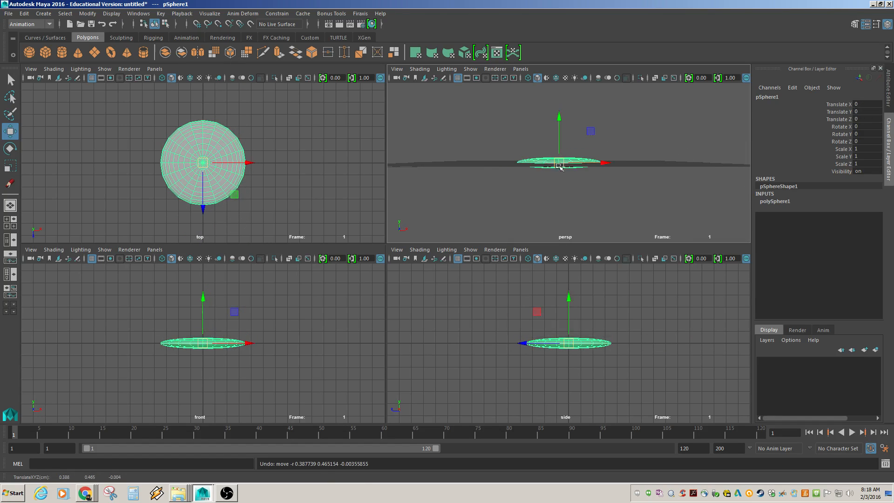
pyautogui.moveTo(548, 345); pyautogui.dragTo(640, 293)
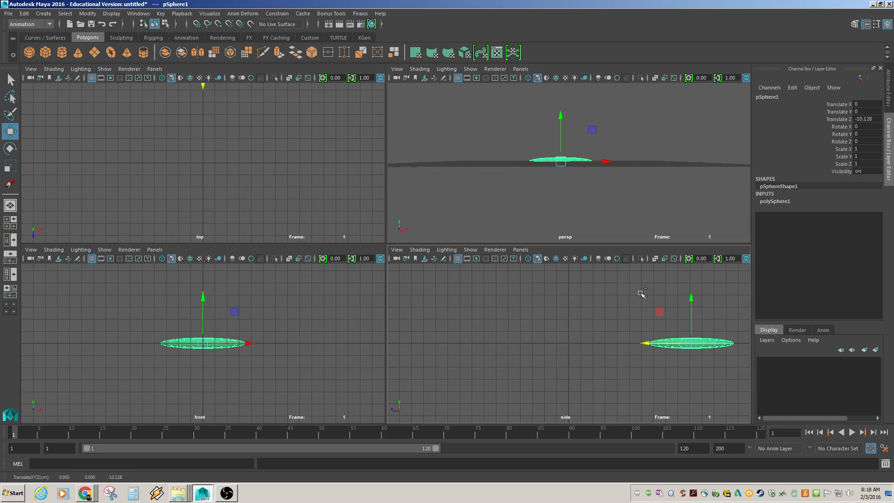
pyautogui.hotkey('ctrl', 'z')
# Zoom in on the flattened sphere in the front view and deselect it
pyautogui.keyDown('alt'); pyautogui.moveTo(548, 162); pyautogui.dragTo(524, 189); pyautogui.keyUp('alt')
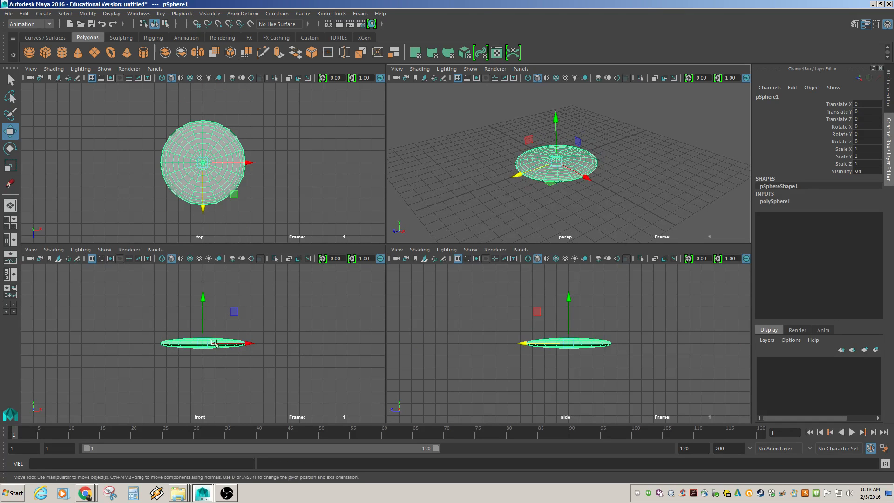
pyautogui.keyDown('alt'); pyautogui.moveTo(129, 342); pyautogui.dragTo(294, 354, button='right'); pyautogui.keyUp('alt')
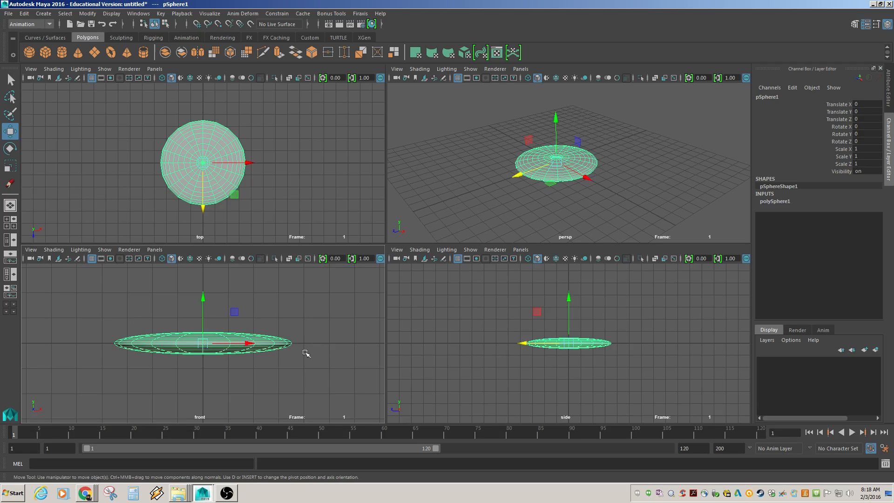
pyautogui.click(470, 191)
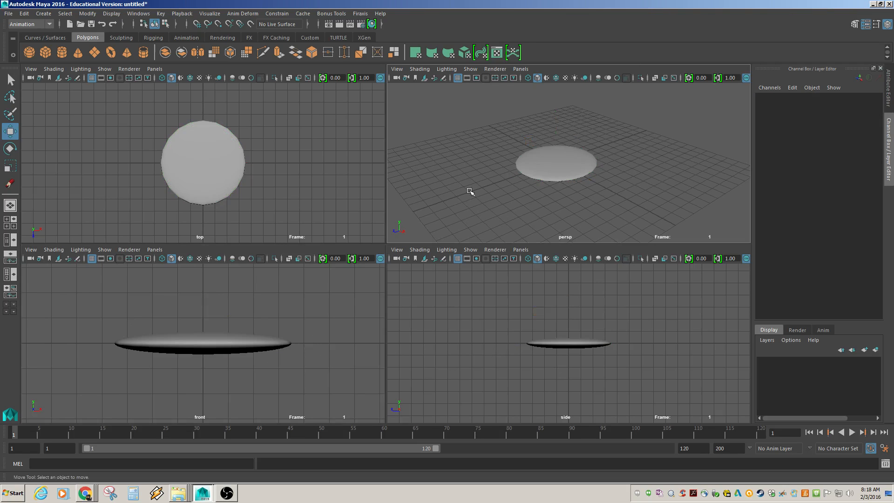
# Alternate between the maximized perspective view and the four-view layout, zooming and orbiting around the flattened sphere, ending with all four views
pyautogui.press('space')
pyautogui.keyDown('alt'); pyautogui.moveTo(567, 249); pyautogui.dragTo(422, 242, button='right'); pyautogui.keyUp('alt')
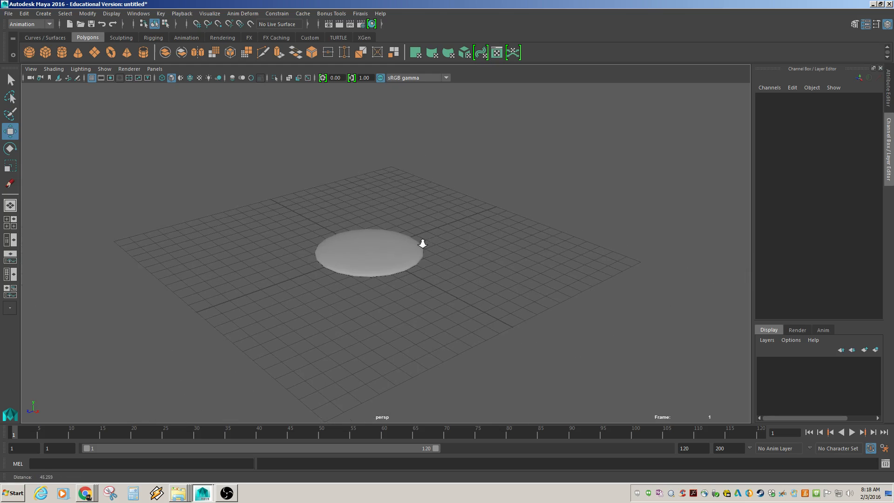
pyautogui.press('space')
pyautogui.press('space')
pyautogui.press('space')
pyautogui.press('space')
pyautogui.keyDown('alt'); pyautogui.moveTo(280, 267); pyautogui.dragTo(326, 274); pyautogui.keyUp('alt')
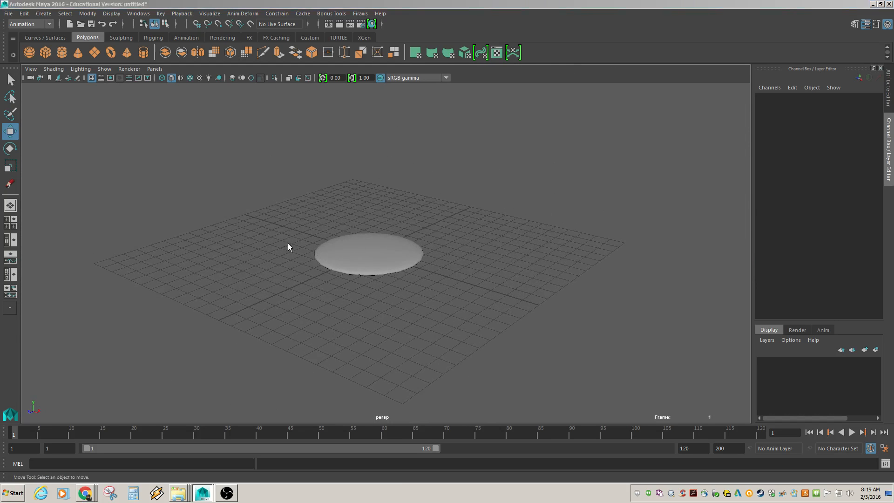
pyautogui.press('space')
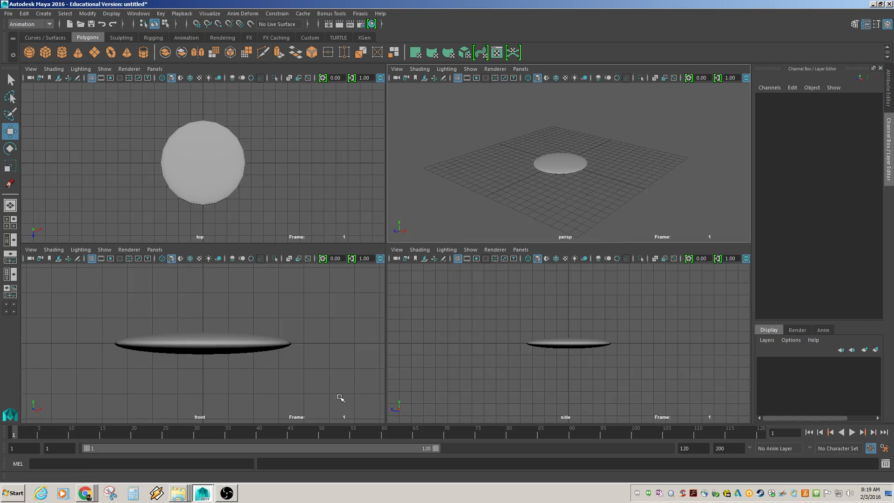
pyautogui.press('space')
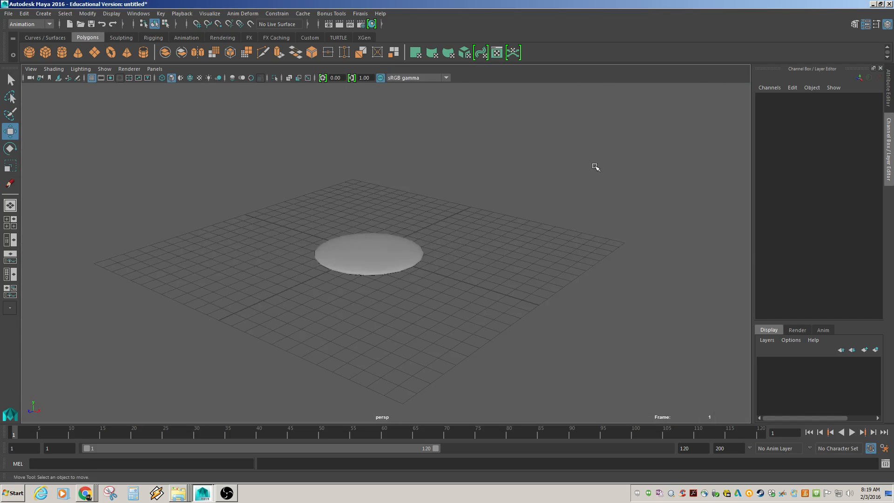
pyautogui.press('space')
pyautogui.press('space')
pyautogui.press('space')
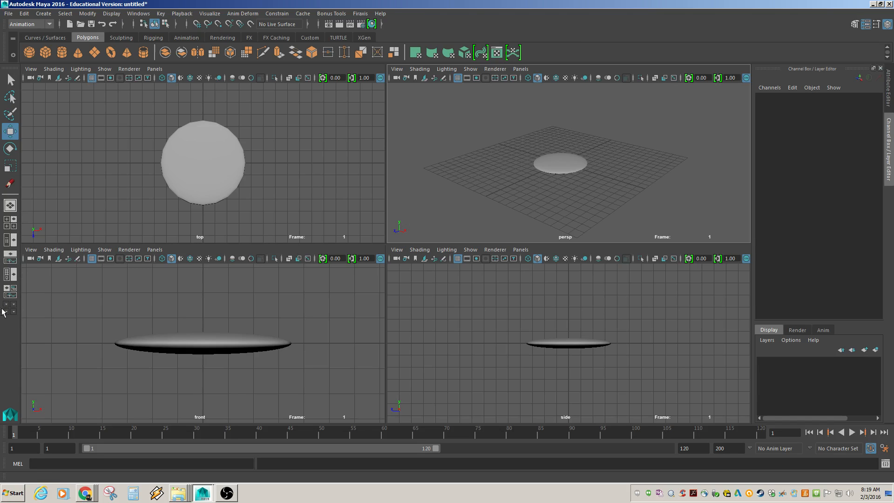
# Switch to the Persp/Graph layout, orbit its perspective view, and activate the Graph Editor
pyautogui.click(10, 256)
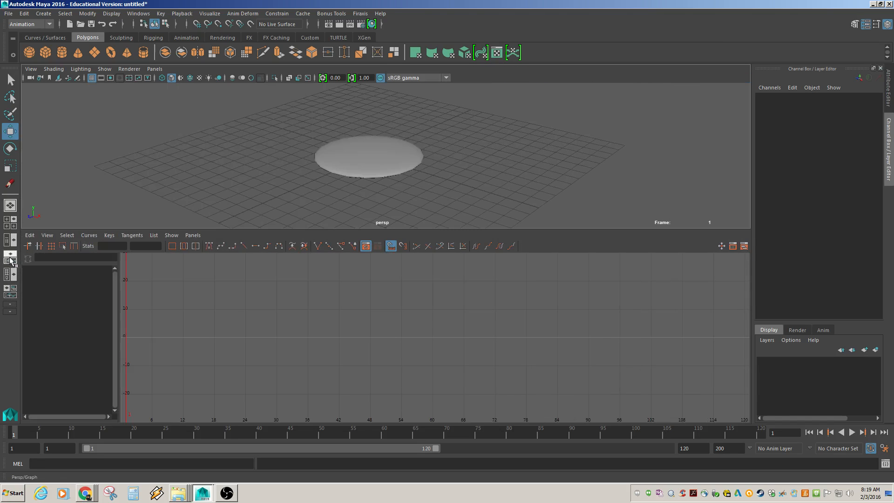
pyautogui.keyDown('alt'); pyautogui.moveTo(429, 155); pyautogui.dragTo(464, 154); pyautogui.keyUp('alt')
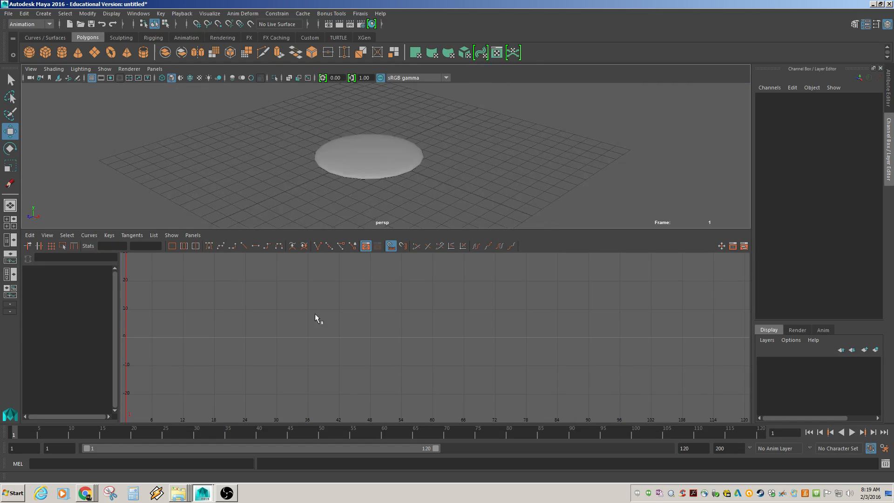
pyautogui.click(367, 358)
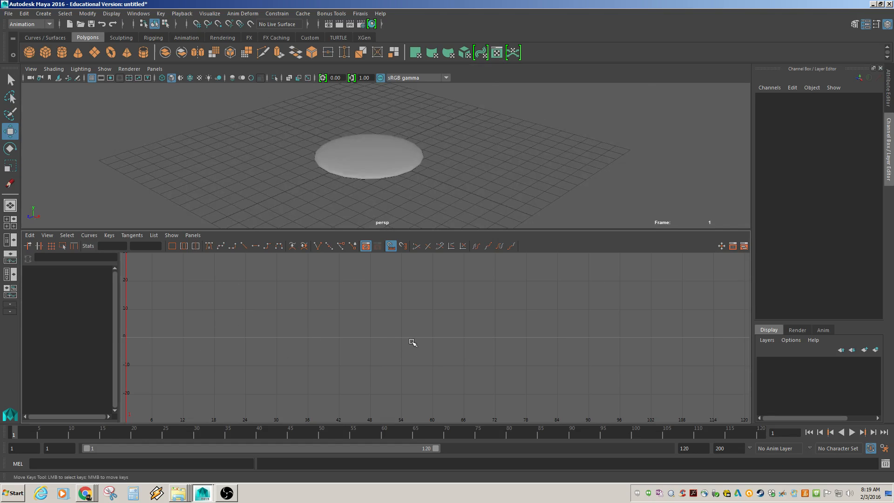
# Replace the Graph Editor pane with the orthographic side view
pyautogui.click(193, 235)
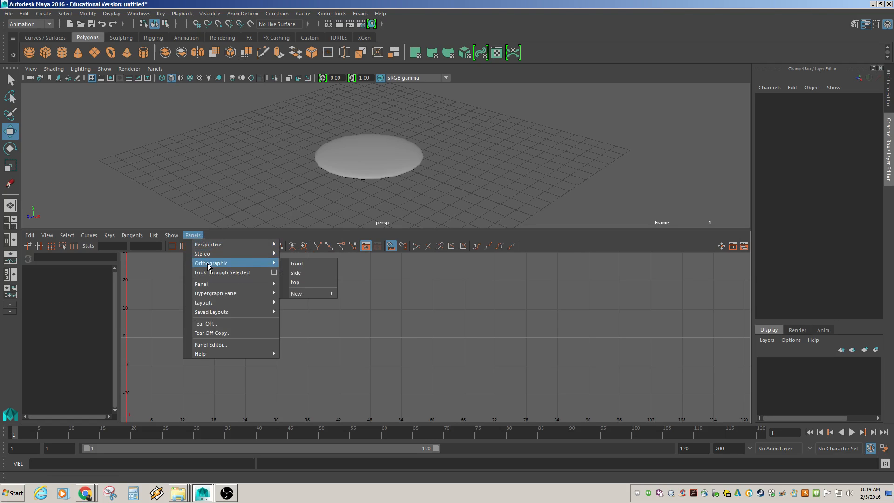
pyautogui.moveTo(266, 264)
pyautogui.click(315, 274)
# Try moving the flattened sphere twice in the perspective view, and undo both moves
pyautogui.click(352, 142)
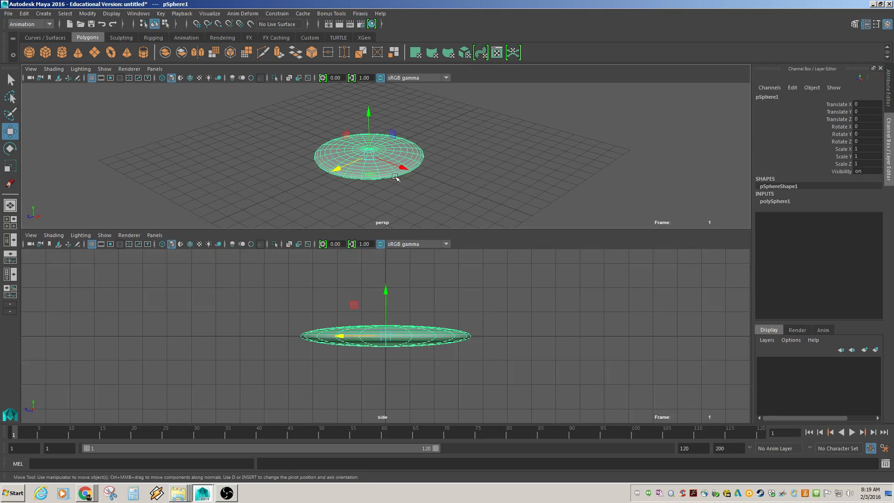
pyautogui.moveTo(402, 168); pyautogui.dragTo(418, 175)
pyautogui.moveTo(364, 181); pyautogui.dragTo(348, 168)
pyautogui.hotkey('ctrl', 'z')
pyautogui.hotkey('ctrl', 'z')
pyautogui.press('space')
pyautogui.press('space')
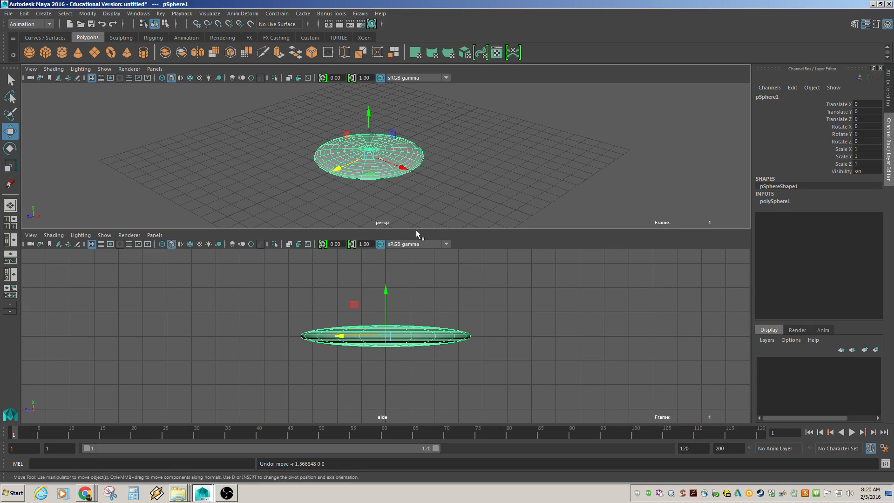
# Deselect the flattened sphere and enlarge the perspective pane until it covers the side view
pyautogui.click(137, 169)
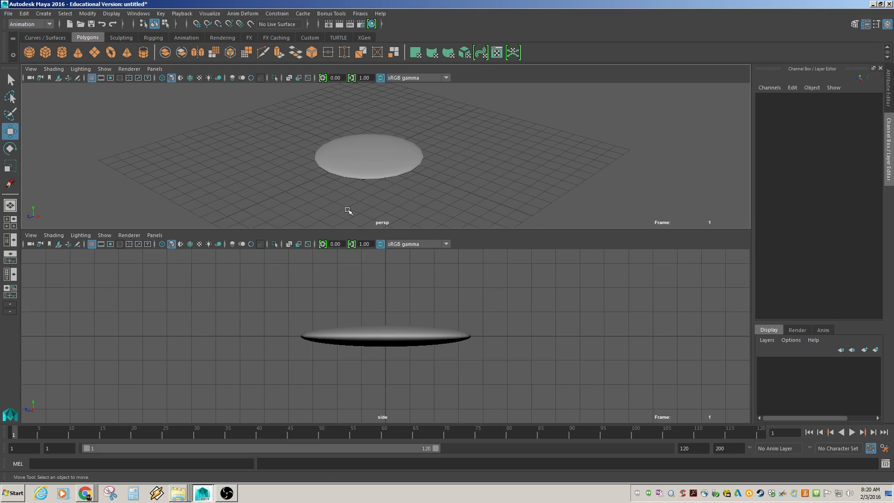
pyautogui.moveTo(339, 229); pyautogui.dragTo(324, 430)
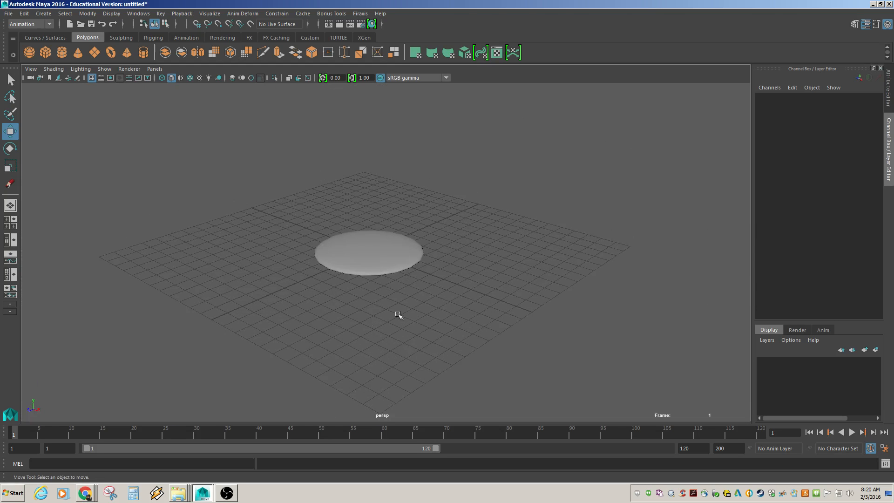
pyautogui.keyDown('alt'); pyautogui.moveTo(485, 269); pyautogui.dragTo(469, 295); pyautogui.keyUp('alt')
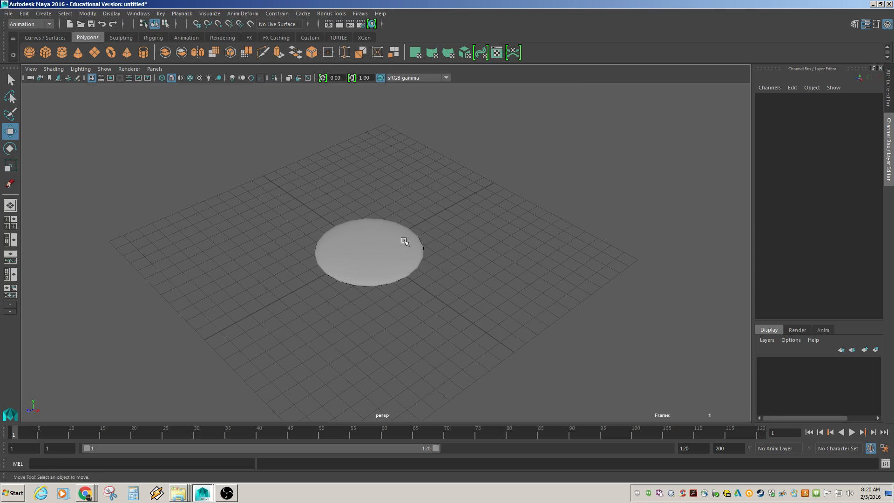
pyautogui.keyDown('alt'); pyautogui.moveTo(506, 238); pyautogui.dragTo(532, 214); pyautogui.keyUp('alt')
# Select the flattened sphere and examine its transform, shape, polySphere1 and initialShadingGroup nodes in the Attribute Editor
pyautogui.click(379, 227)
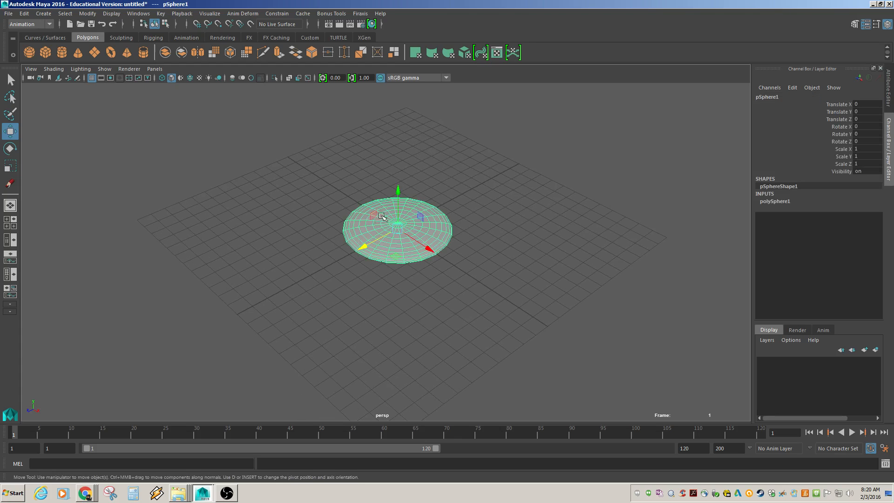
pyautogui.moveTo(511, 280)
pyautogui.keyDown('alt'); pyautogui.mouseDown()
pyautogui.moveTo(497, 266)
pyautogui.moveTo(512, 261)
pyautogui.mouseUp(); pyautogui.keyUp('alt')
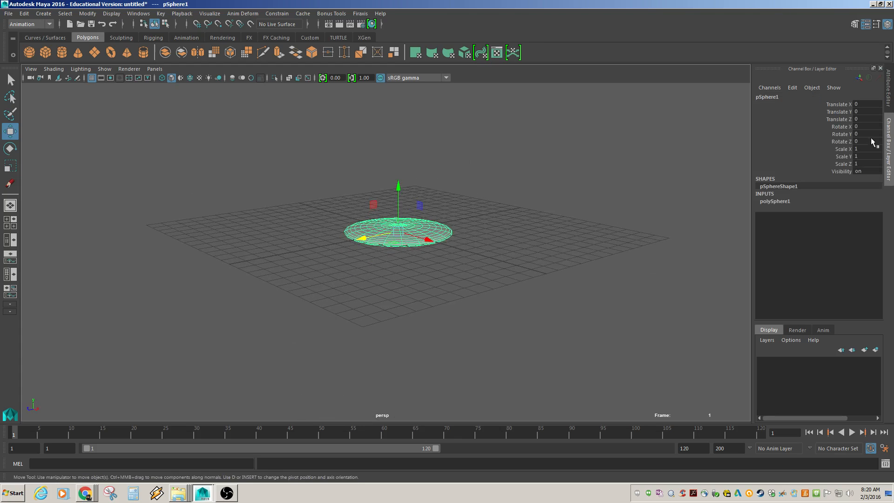
pyautogui.click(889, 97)
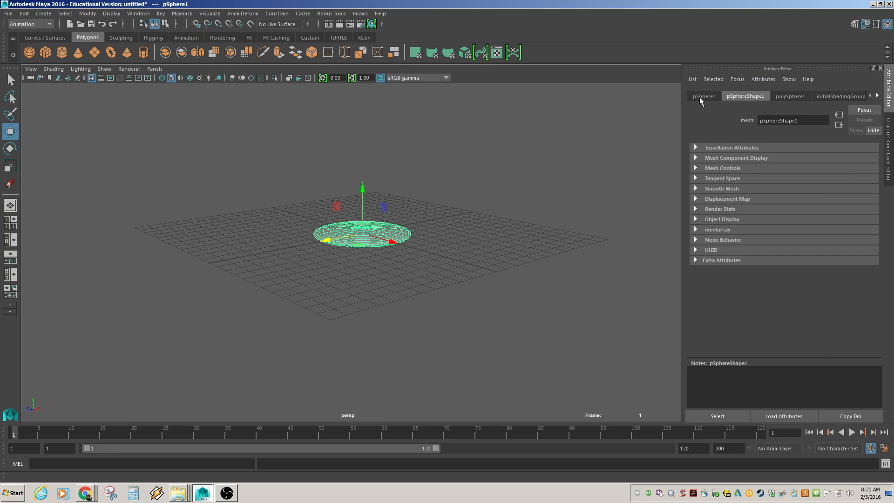
pyautogui.click(702, 97)
pyautogui.click(752, 96)
pyautogui.click(790, 96)
pyautogui.click(831, 96)
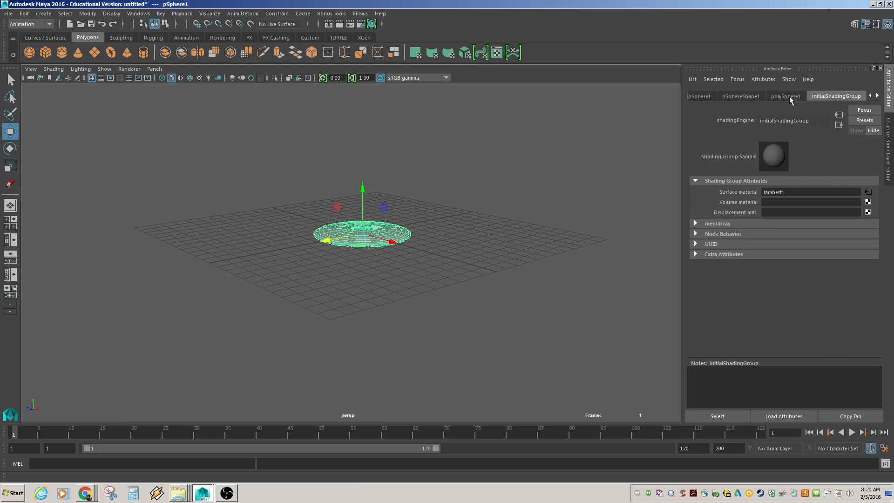
pyautogui.click(789, 95)
pyautogui.click(749, 96)
pyautogui.click(703, 95)
pyautogui.click(745, 96)
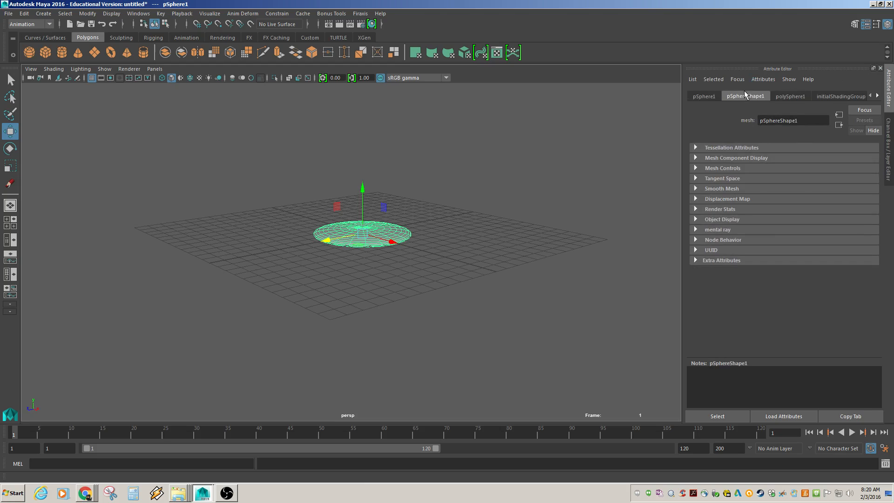
pyautogui.click(790, 96)
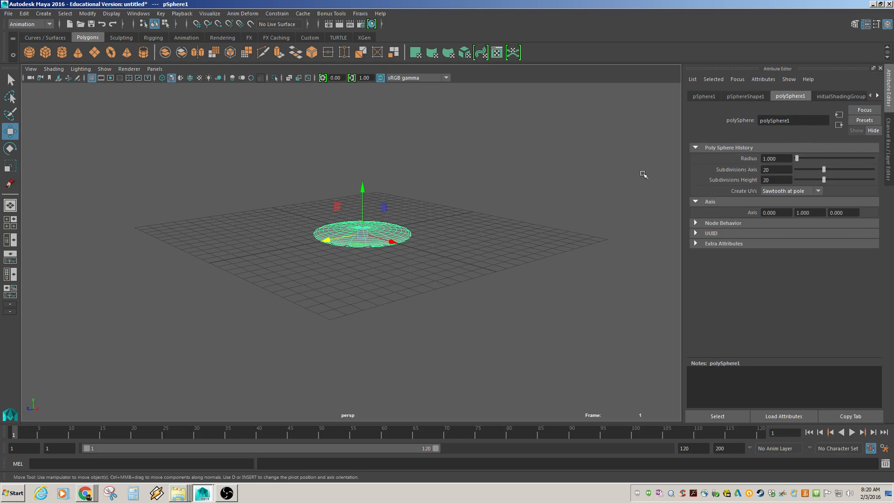
pyautogui.click(842, 96)
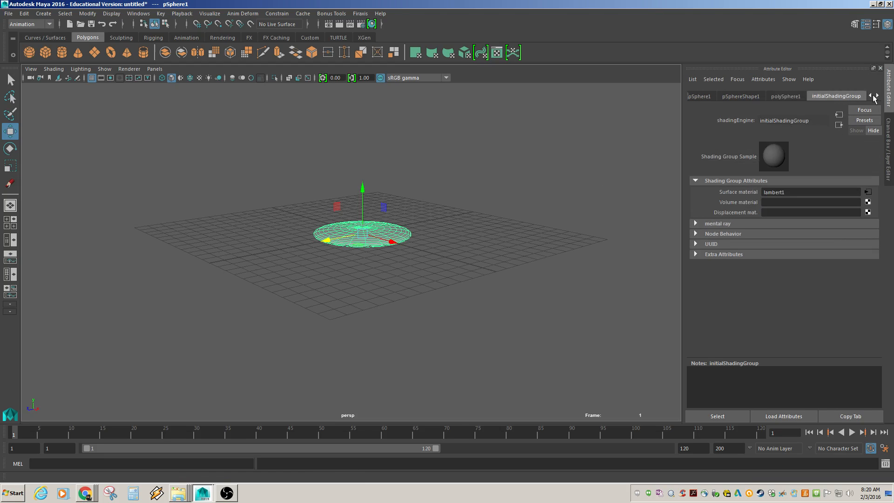
# Try changing the Color of the sphere's lambert1 material, and undo the change
pyautogui.click(877, 96)
pyautogui.keyDown('alt'); pyautogui.moveTo(439, 205); pyautogui.dragTo(498, 230, button='right'); pyautogui.keyUp('alt')
pyautogui.keyDown('alt'); pyautogui.moveTo(499, 230); pyautogui.dragTo(483, 291, button='middle'); pyautogui.keyUp('alt')
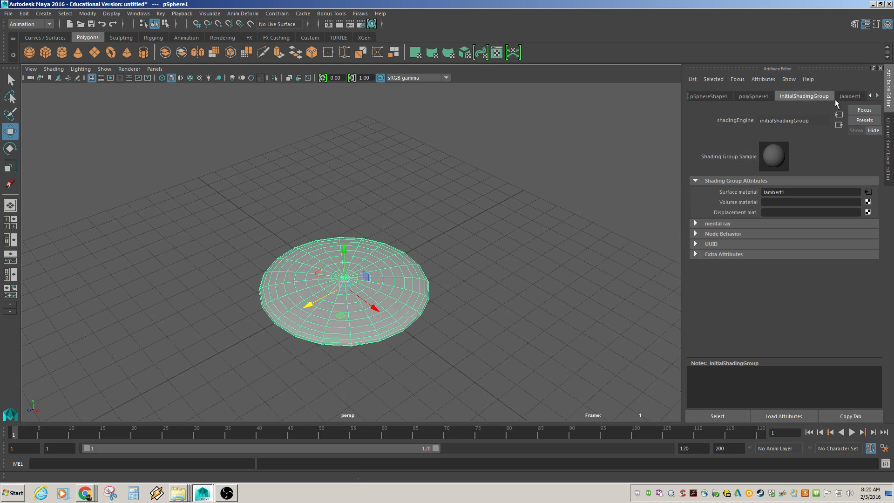
pyautogui.click(852, 97)
pyautogui.moveTo(826, 201)
pyautogui.mouseDown()
pyautogui.moveTo(858, 203)
pyautogui.moveTo(842, 205)
pyautogui.mouseUp()
pyautogui.hotkey('ctrl', 'z')
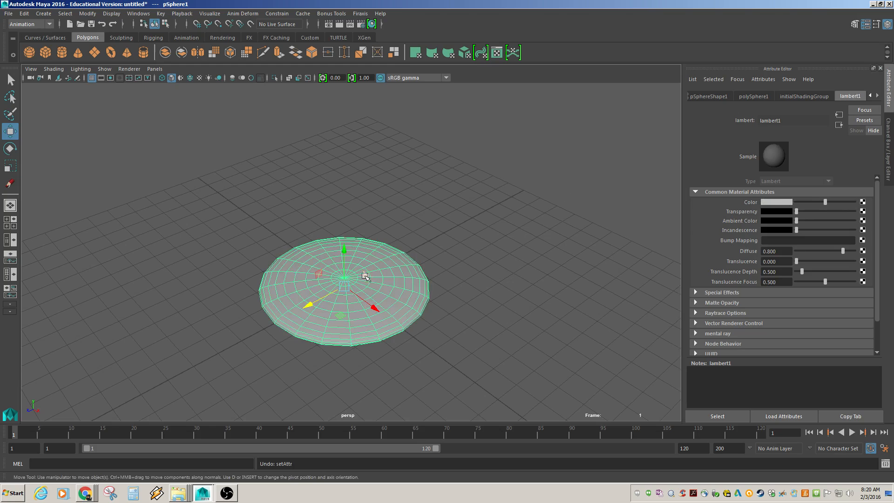
# Deselect the flattened sphere and view it from a lower, more distant angle
pyautogui.click(456, 180)
pyautogui.keyDown('alt'); pyautogui.moveTo(464, 203); pyautogui.dragTo(451, 260); pyautogui.keyUp('alt')
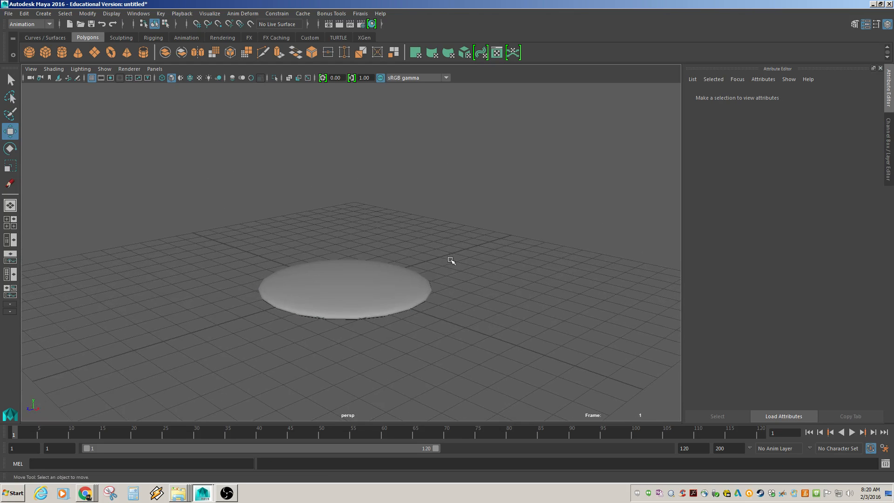
pyautogui.keyDown('alt'); pyautogui.moveTo(487, 278); pyautogui.dragTo(435, 286, button='right'); pyautogui.keyUp('alt')
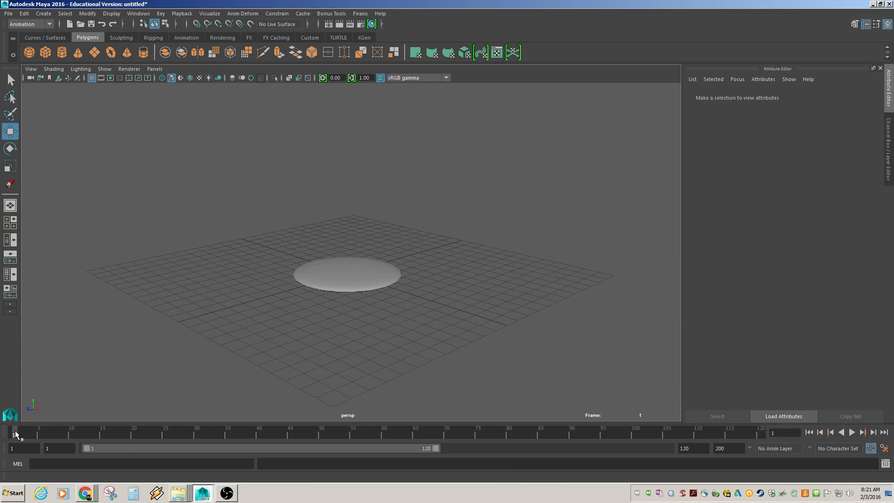
# Play the timeline twice, returning to frame 1 and stopping playback each time
pyautogui.hotkey('alt', 'v')
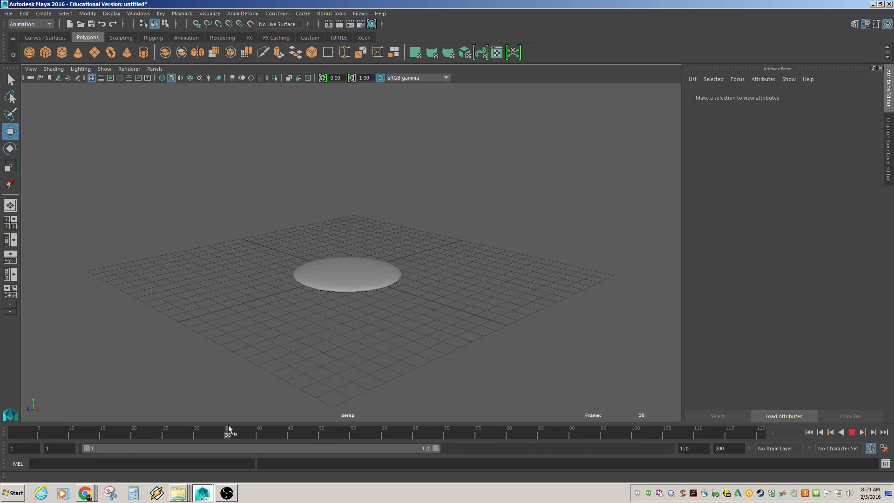
pyautogui.moveTo(255, 449); pyautogui.dragTo(0, 447)
pyautogui.hotkey('alt', 'v')
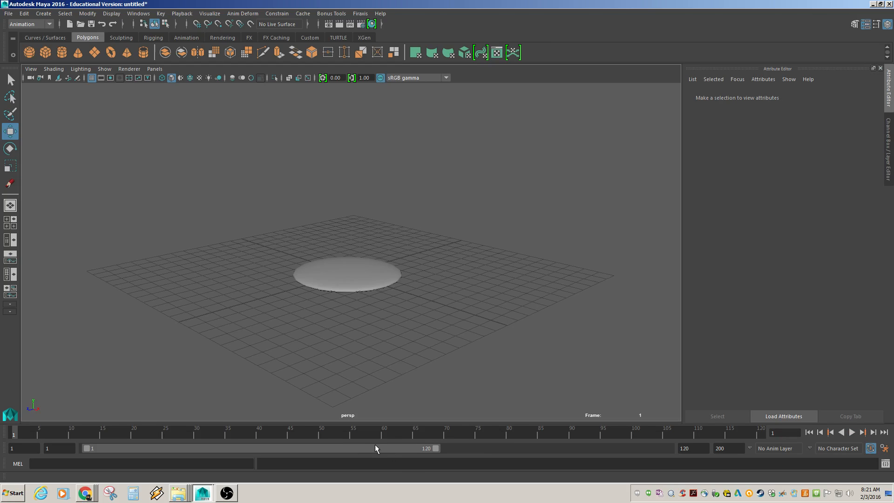
pyautogui.hotkey('alt', 'v')
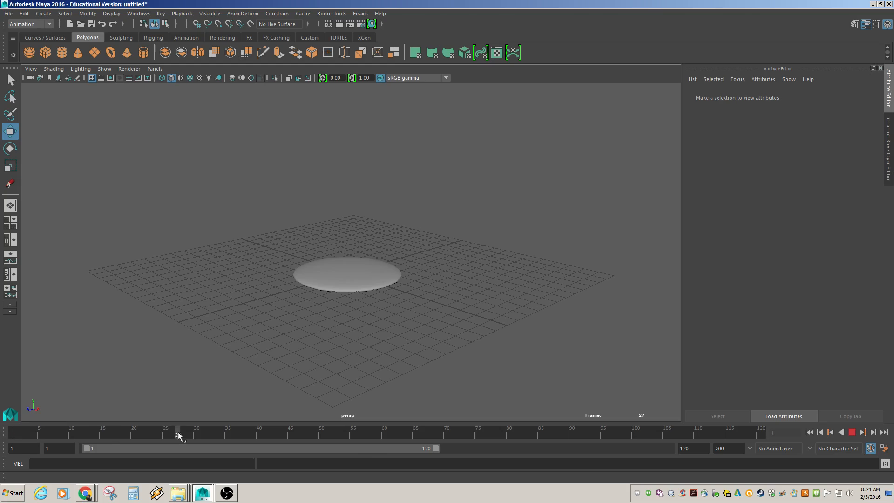
pyautogui.moveTo(60, 441); pyautogui.dragTo(0, 435)
pyautogui.hotkey('alt', 'v')
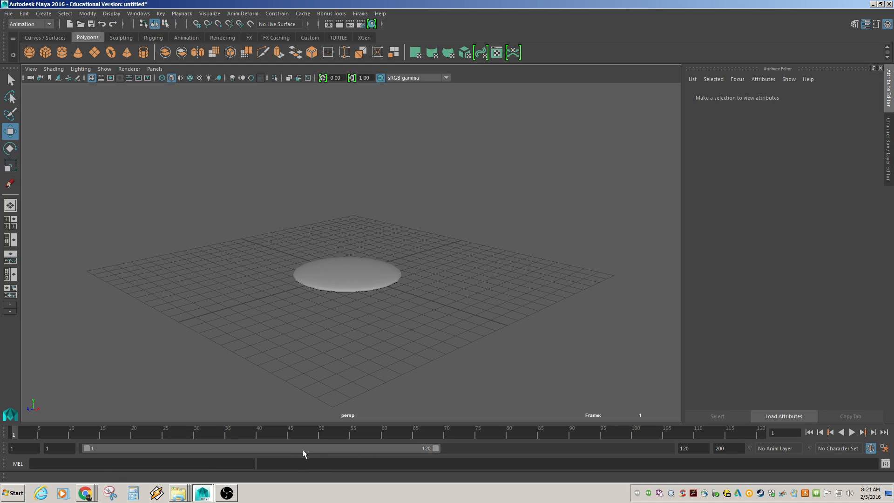
# Extend the playback range so that it ends at frame 200
pyautogui.moveTo(298, 449); pyautogui.dragTo(270, 451)
pyautogui.moveTo(438, 448); pyautogui.dragTo(706, 452)
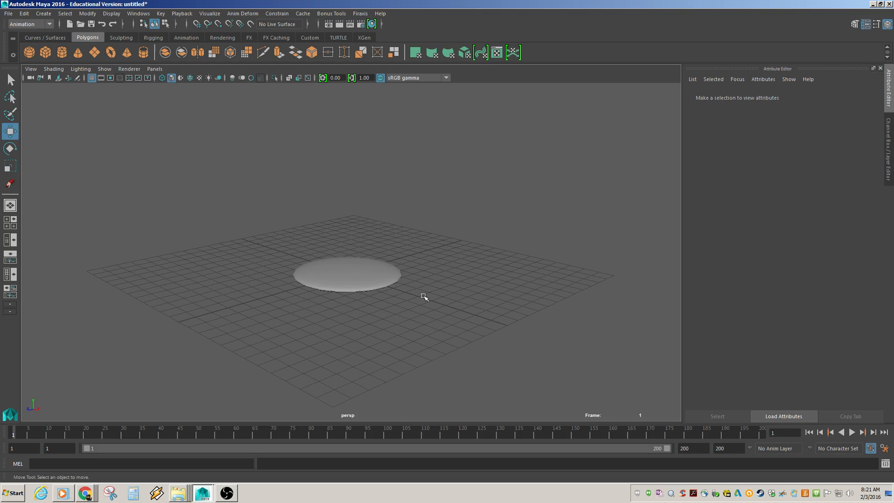
# Select the flattened sphere and open the Script Editor, moving its window clear of the sphere
pyautogui.click(372, 273)
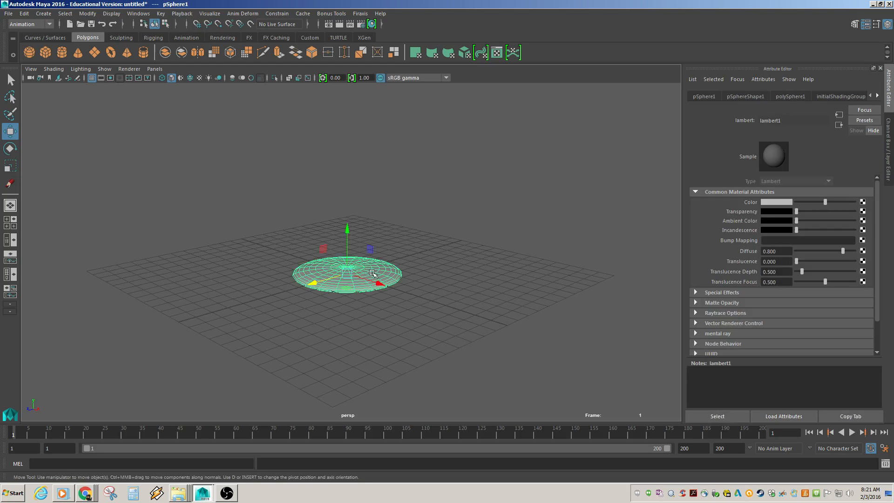
pyautogui.click(455, 267)
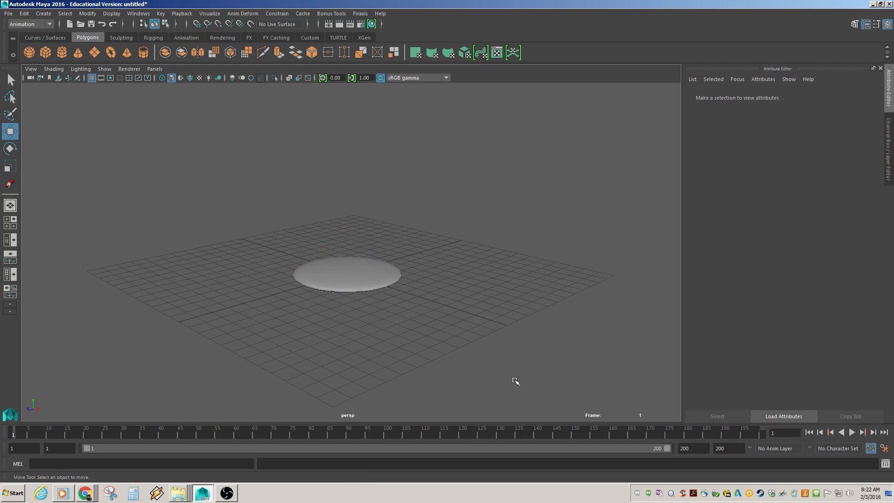
pyautogui.click(351, 270)
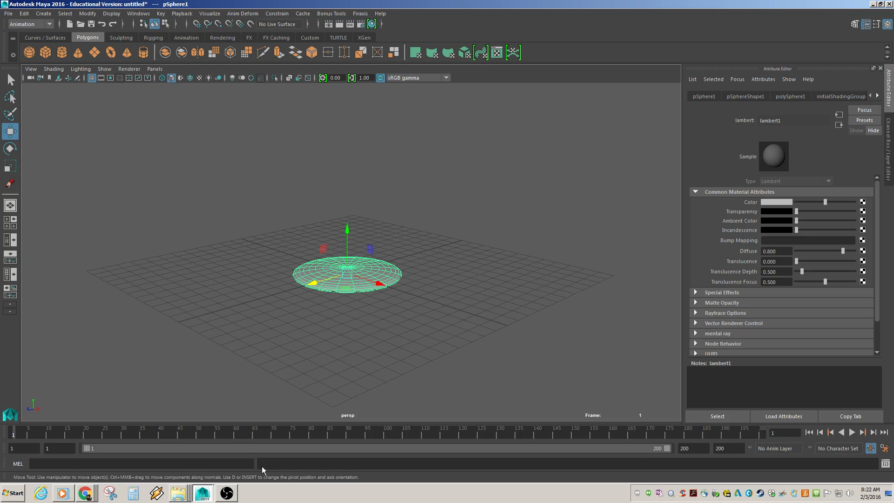
pyautogui.click(885, 464)
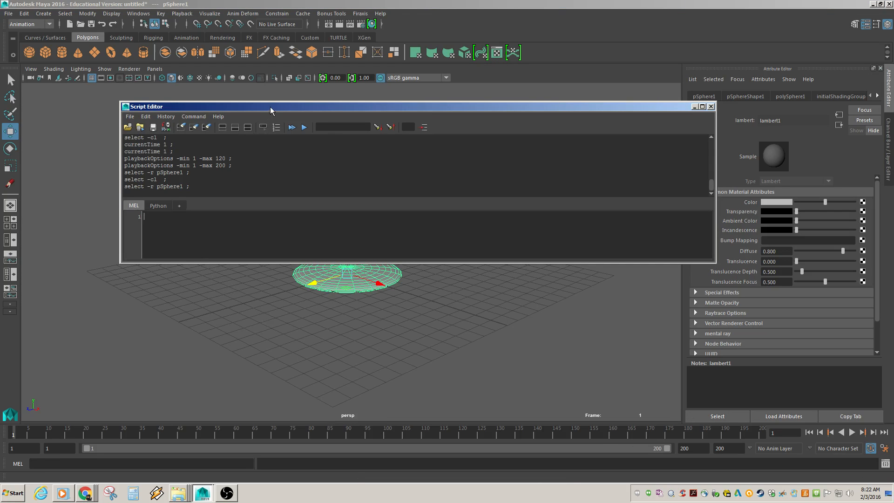
pyautogui.moveTo(270, 107); pyautogui.dragTo(474, 87)
# Toggle the sphere's selection and highlight the matching select -cl and select -r pSphere1 lines in the Script Editor history
pyautogui.click(209, 219)
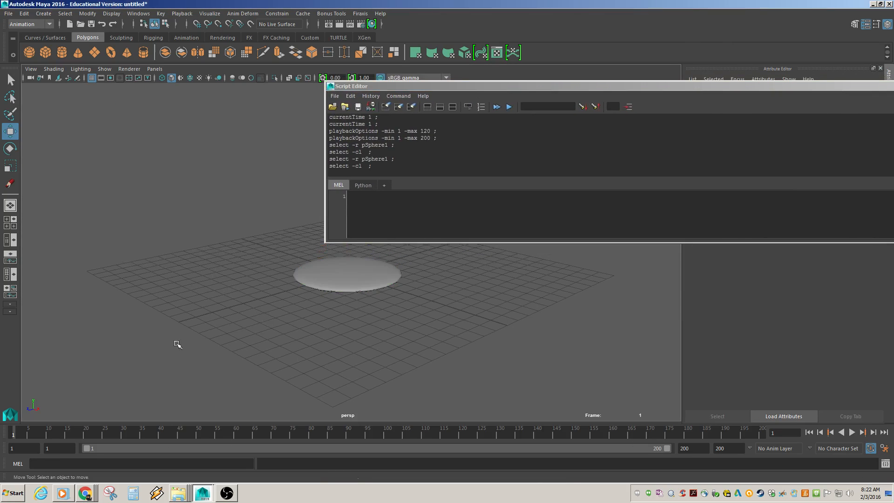
pyautogui.moveTo(378, 165); pyautogui.dragTo(318, 168)
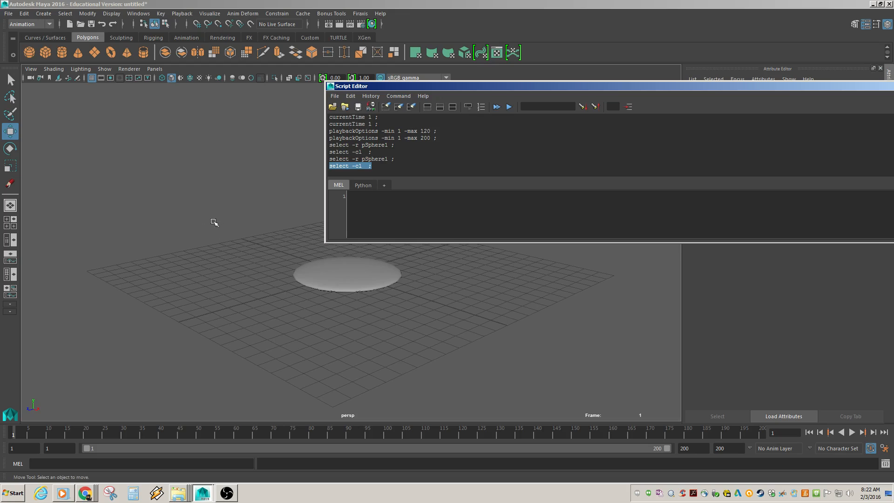
pyautogui.click(354, 282)
pyautogui.click(401, 166)
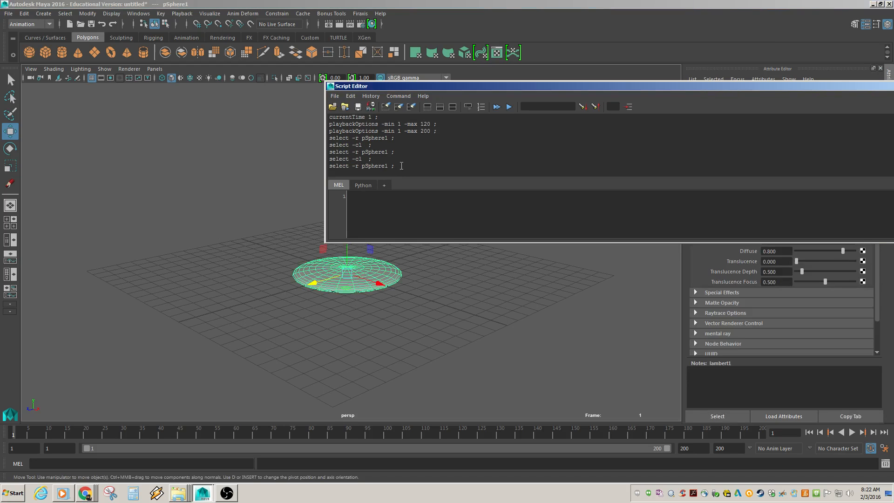
pyautogui.moveTo(304, 172); pyautogui.dragTo(317, 166)
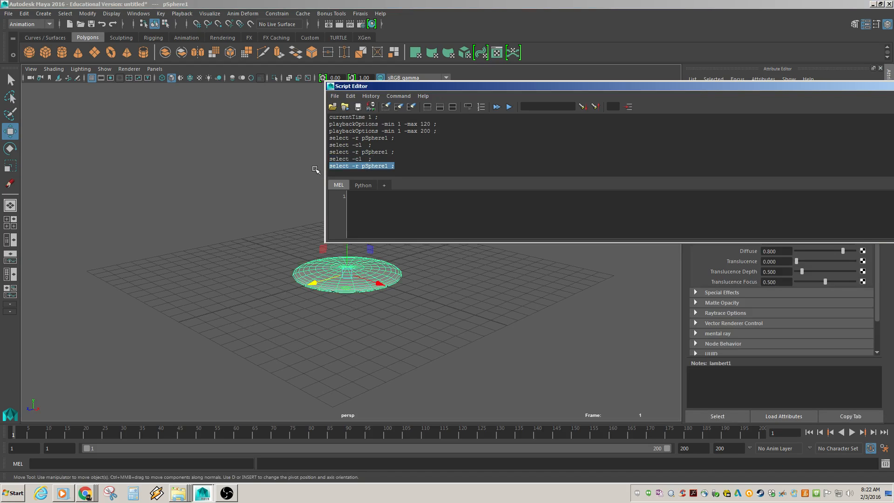
pyautogui.click(250, 269)
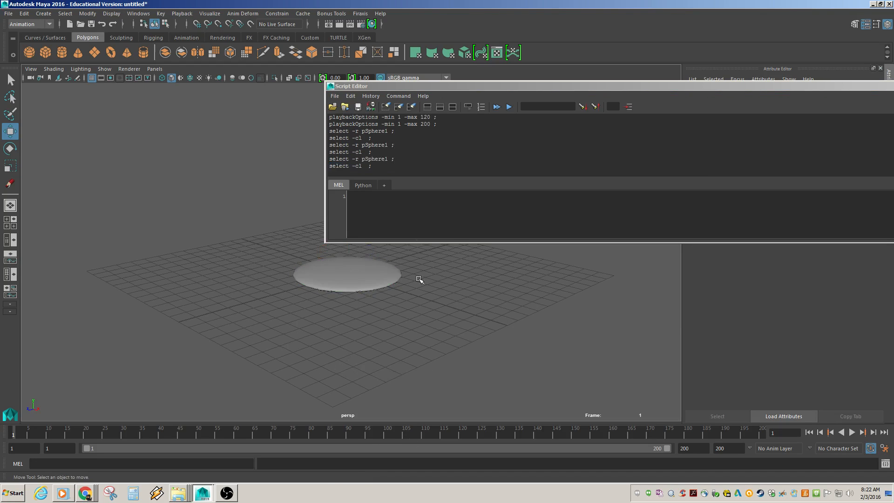
# Copy the logged command "select -r pSphere1 ;" into the MEL command line and run it to select the sphere
pyautogui.moveTo(398, 159); pyautogui.dragTo(320, 155)
pyautogui.hotkey('ctrl', 'c')
pyautogui.click(416, 157)
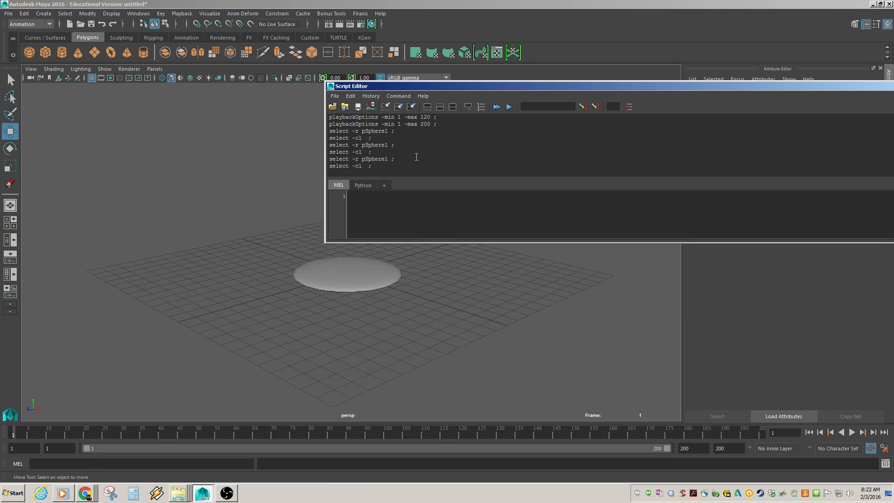
pyautogui.moveTo(396, 157); pyautogui.dragTo(336, 160)
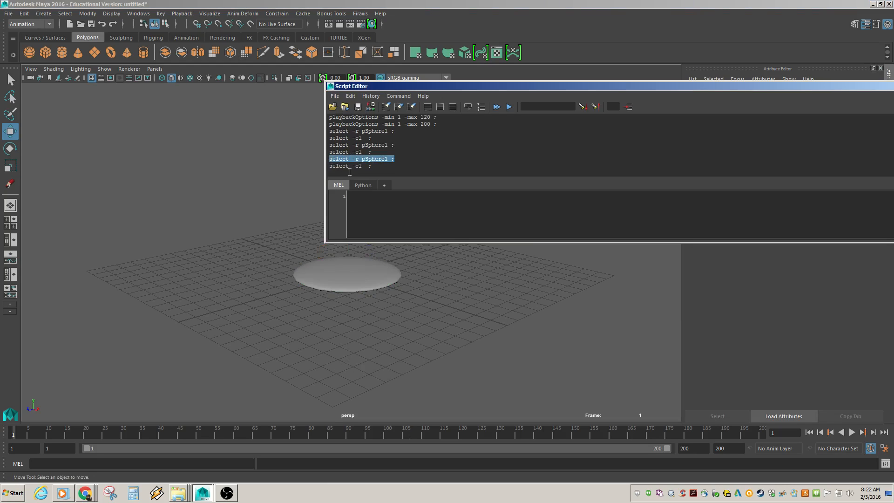
pyautogui.click(107, 466)
pyautogui.hotkey('ctrl', 'v')
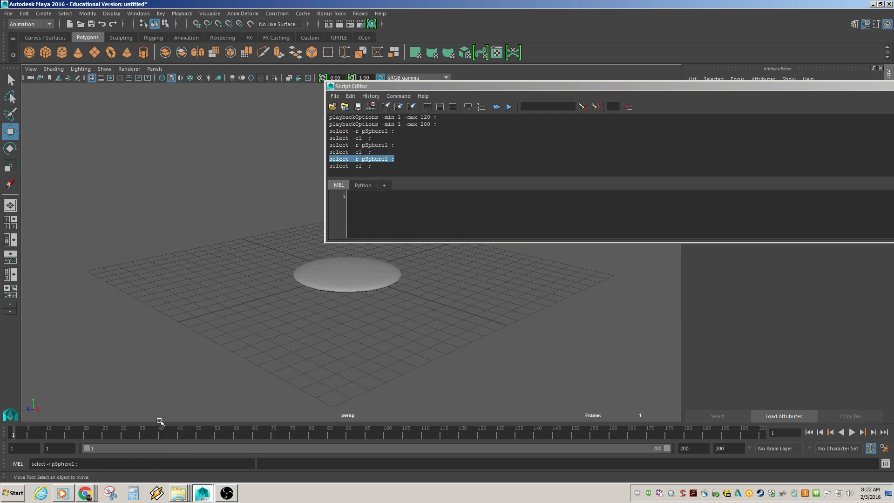
pyautogui.press('Return')
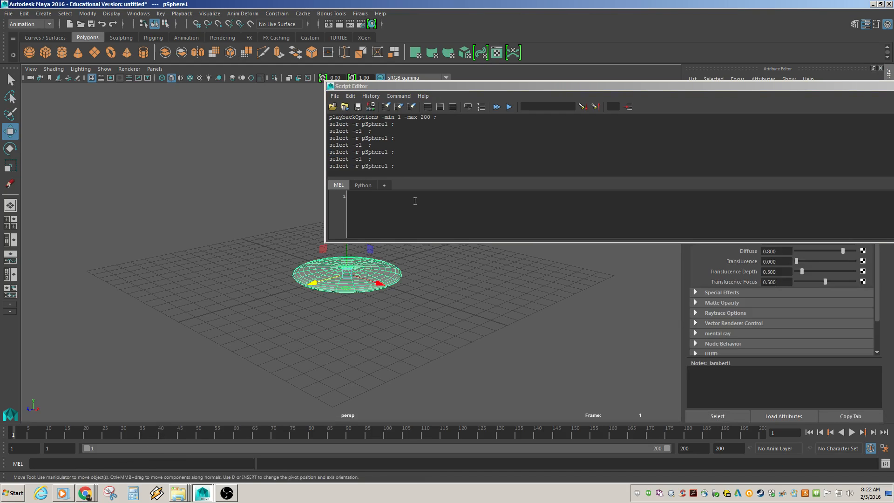
# Deselect the sphere, then reposition and resize the Script Editor window before closing it
pyautogui.click(398, 367)
pyautogui.moveTo(817, 86); pyautogui.dragTo(600, 91)
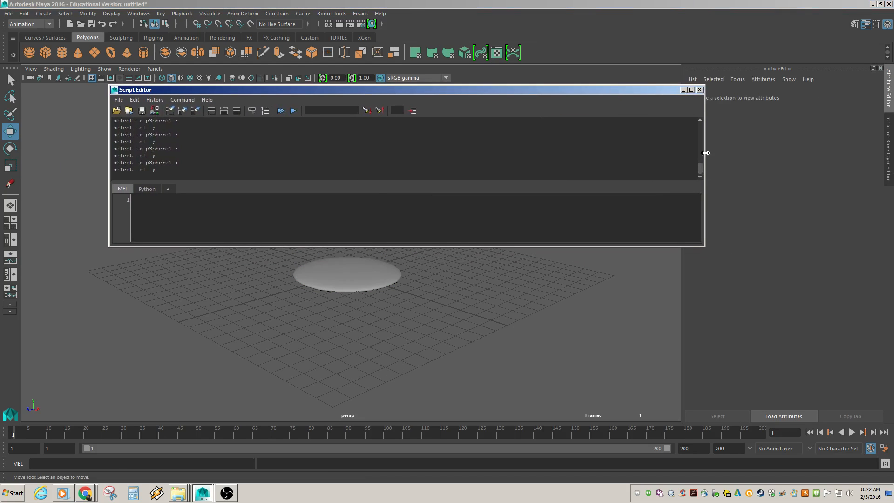
pyautogui.moveTo(705, 153); pyautogui.dragTo(451, 354)
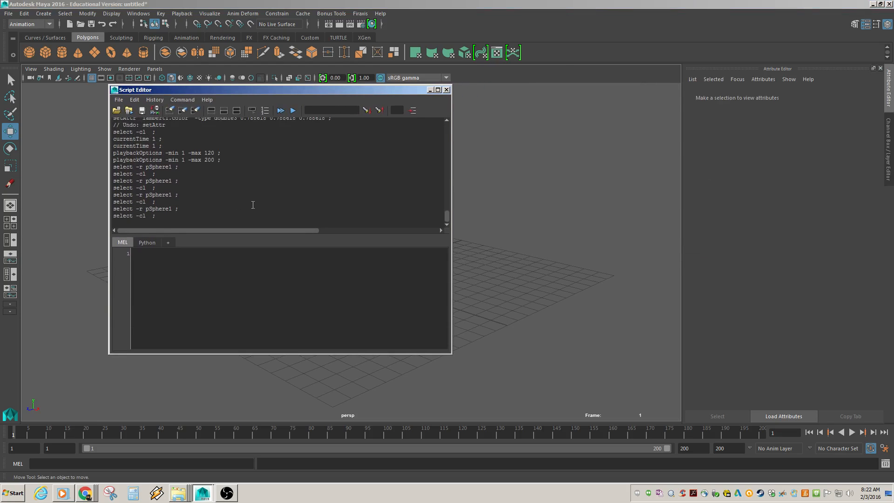
pyautogui.click(446, 90)
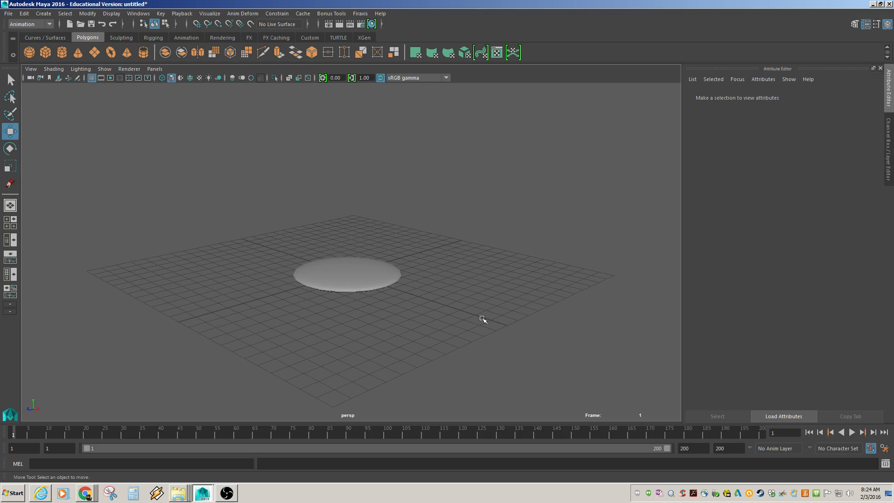
# Select the flattened sphere on the grid and delete it from the scene
pyautogui.keyDown('alt'); pyautogui.moveTo(472, 298); pyautogui.dragTo(451, 313); pyautogui.keyUp('alt')
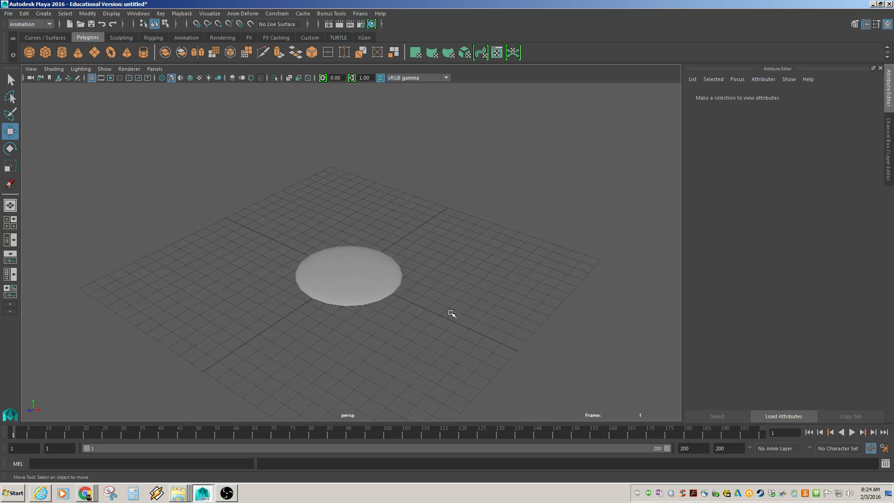
pyautogui.keyDown('alt'); pyautogui.moveTo(358, 305); pyautogui.dragTo(375, 259, button='middle'); pyautogui.keyUp('alt')
pyautogui.keyDown('alt'); pyautogui.moveTo(375, 259); pyautogui.dragTo(543, 291, button='right'); pyautogui.keyUp('alt')
pyautogui.keyDown('alt'); pyautogui.moveTo(543, 291); pyautogui.dragTo(470, 362, button='middle'); pyautogui.keyUp('alt')
pyautogui.keyDown('alt'); pyautogui.moveTo(471, 363); pyautogui.dragTo(464, 330); pyautogui.keyUp('alt')
pyautogui.keyDown('alt'); pyautogui.moveTo(463, 329); pyautogui.dragTo(499, 322, button='middle'); pyautogui.keyUp('alt')
pyautogui.click(358, 287)
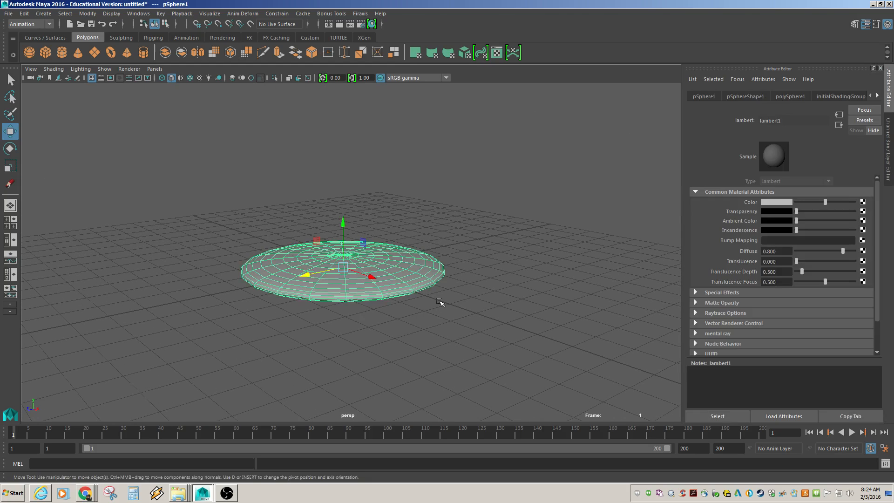
pyautogui.press('Delete')
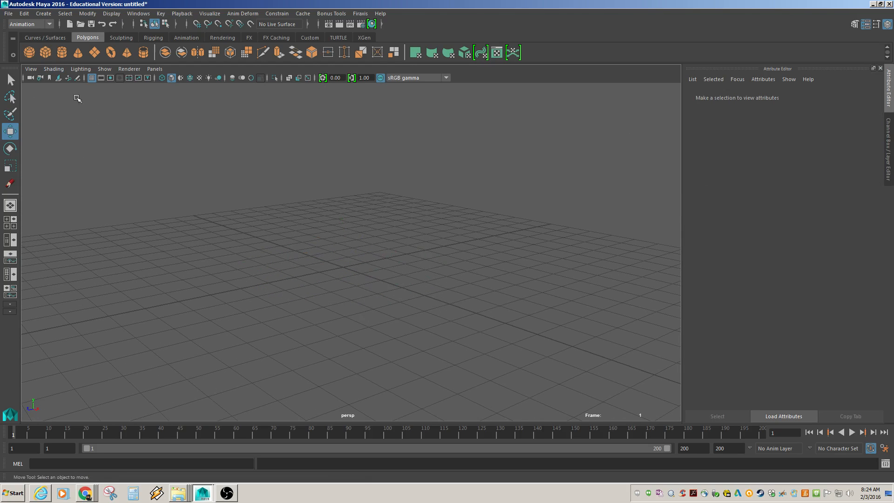
# Create a polygon cube at the grid's centre and activate the Scale tool on it
pyautogui.click(48, 55)
pyautogui.keyDown('alt'); pyautogui.moveTo(460, 282); pyautogui.dragTo(446, 313); pyautogui.keyUp('alt')
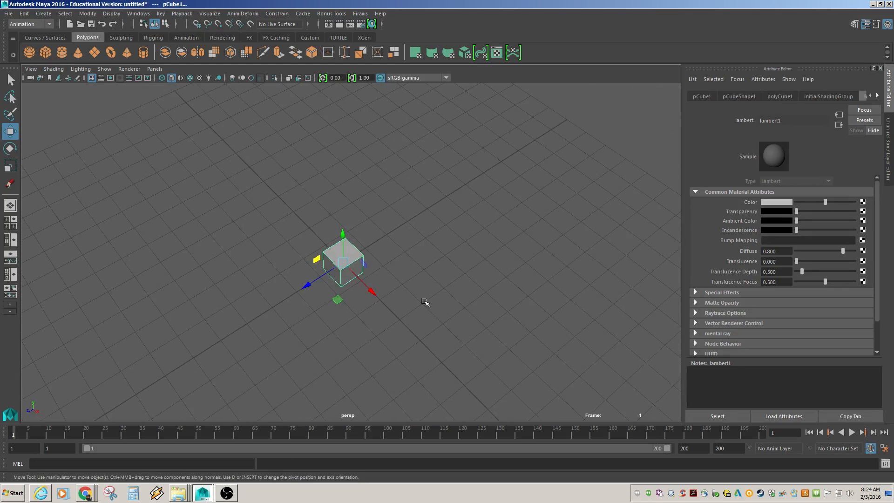
pyautogui.press('e')
pyautogui.press('r')
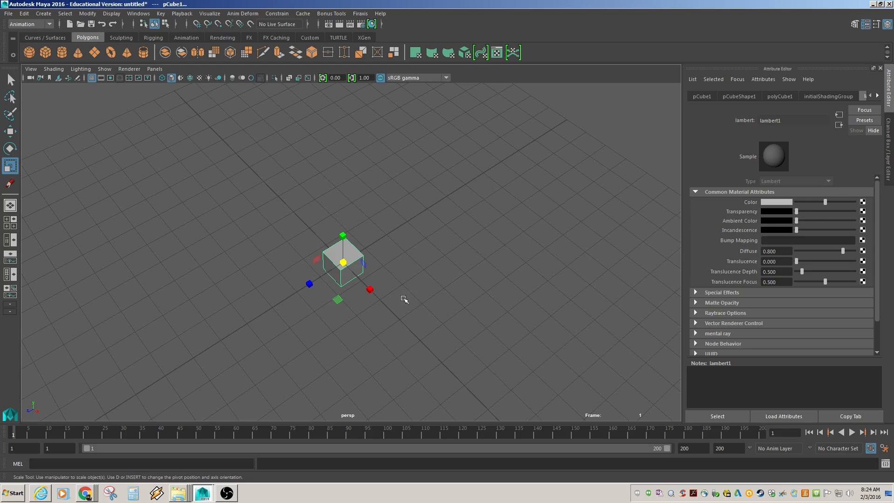
# Turn on smooth mesh preview for the cube and inspect its rounded shape up close and from a low angle
pyautogui.keyDown('alt'); pyautogui.moveTo(400, 310); pyautogui.dragTo(401, 289); pyautogui.keyUp('alt')
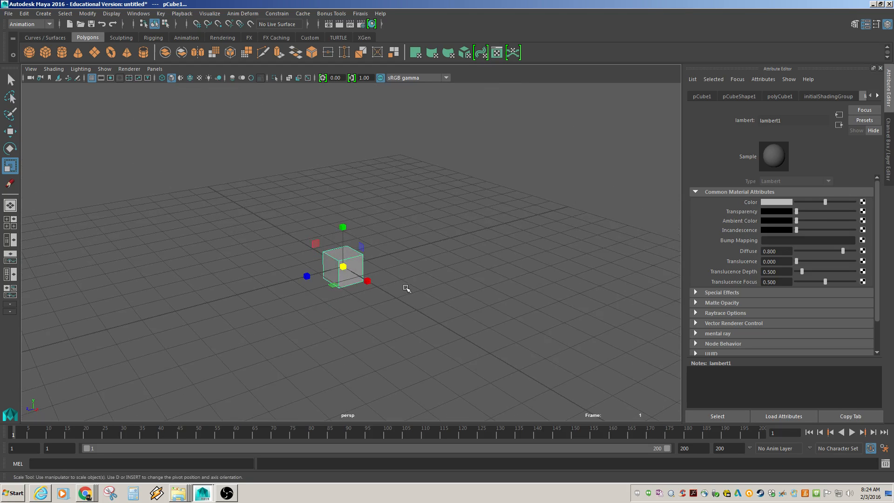
pyautogui.press('3')
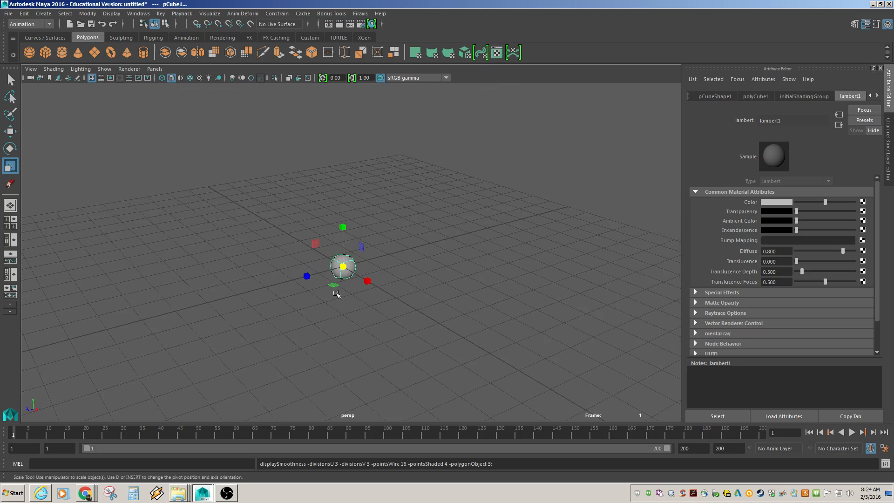
pyautogui.keyDown('alt'); pyautogui.moveTo(332, 283); pyautogui.dragTo(702, 399, button='right'); pyautogui.keyUp('alt')
pyautogui.keyDown('alt'); pyautogui.moveTo(447, 347); pyautogui.dragTo(479, 272, button='middle'); pyautogui.keyUp('alt')
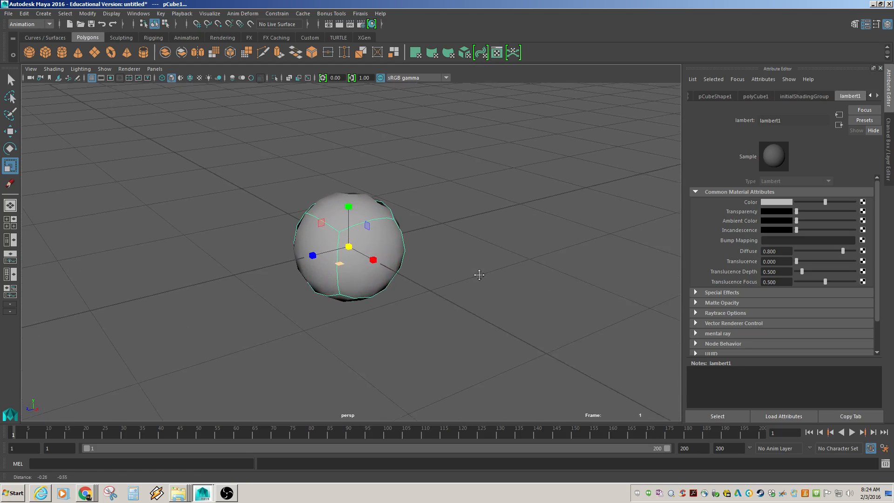
pyautogui.moveTo(479, 272)
pyautogui.keyDown('alt'); pyautogui.mouseDown(button='right')
pyautogui.moveTo(581, 283)
pyautogui.moveTo(487, 270)
pyautogui.mouseUp(button='right'); pyautogui.keyUp('alt')
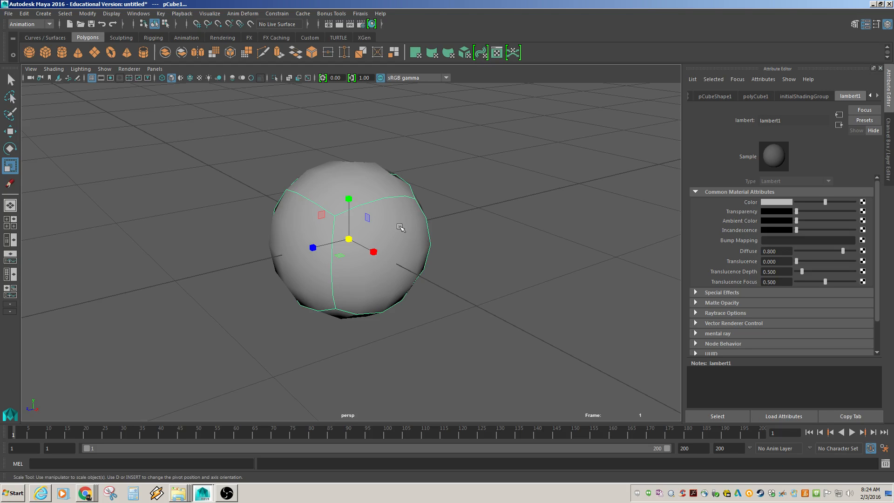
pyautogui.keyDown('alt'); pyautogui.moveTo(499, 291); pyautogui.dragTo(287, 266, button='right'); pyautogui.keyUp('alt')
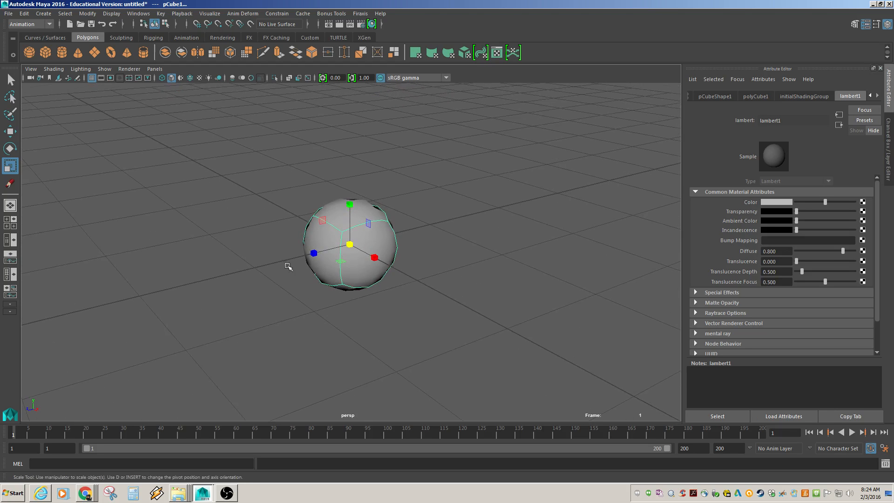
pyautogui.keyDown('alt'); pyautogui.moveTo(288, 266); pyautogui.dragTo(309, 256); pyautogui.keyUp('alt')
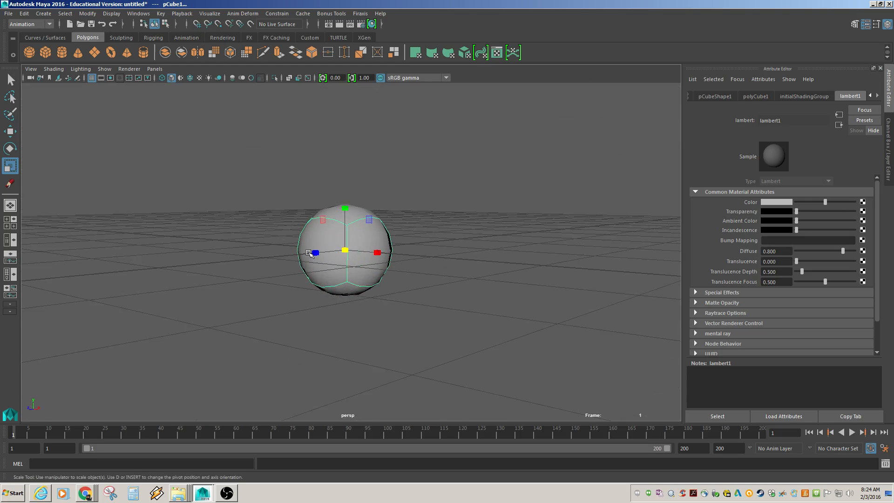
# Compare the cube's unsmoothed, cage-plus-smooth and smooth preview displays, ending on the unsmoothed display
pyautogui.press('1')
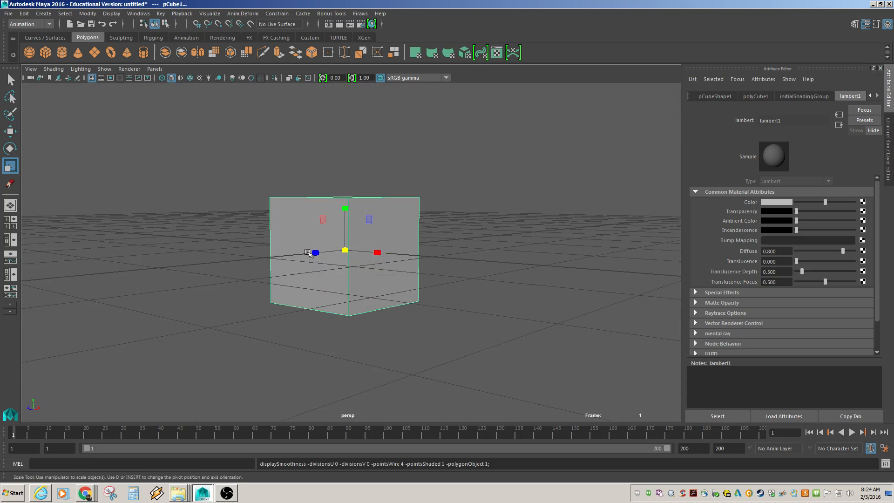
pyautogui.press('2')
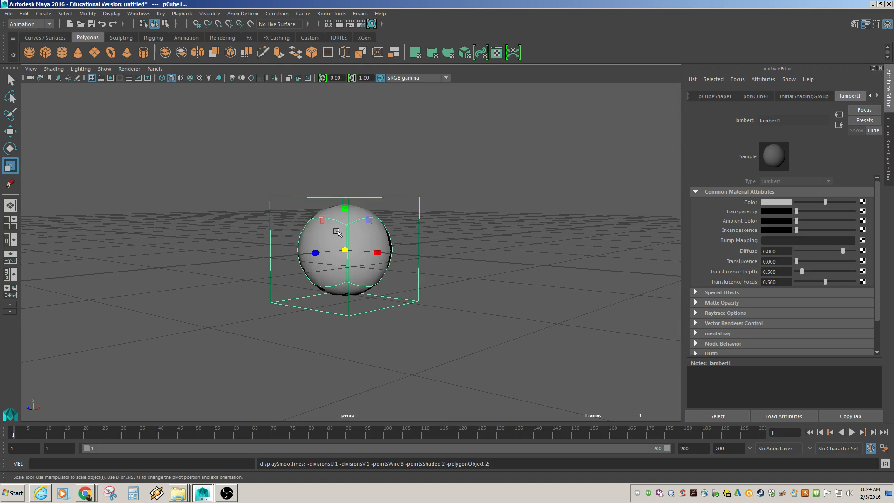
pyautogui.press('3')
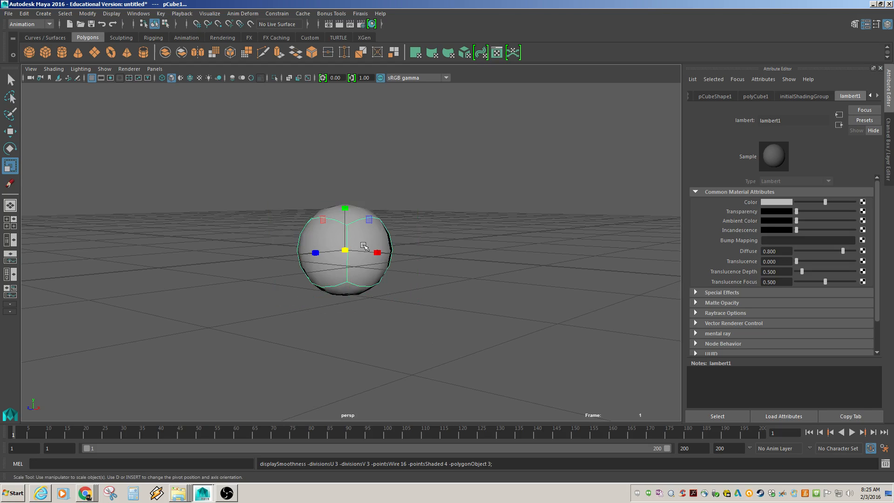
pyautogui.press('1')
pyautogui.press('3')
pyautogui.press('1')
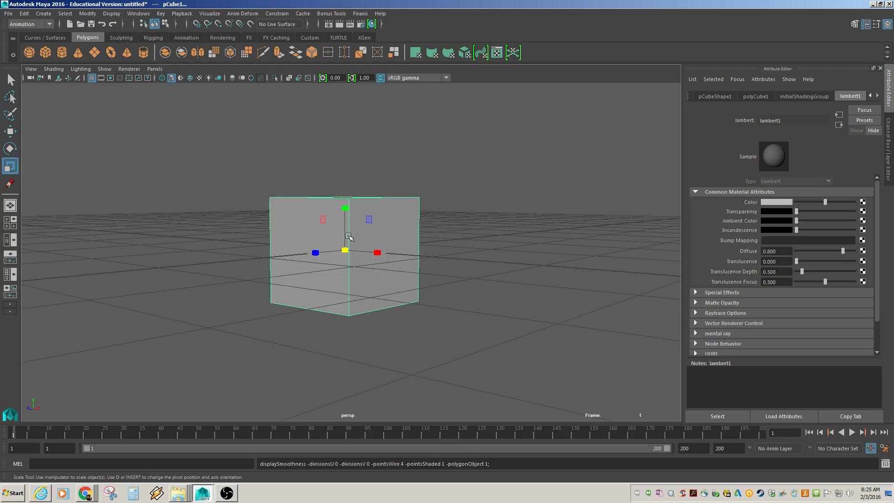
# Switch the viewport to wireframe display and examine the cube's edges from several angles
pyautogui.moveTo(414, 285)
pyautogui.keyDown('alt'); pyautogui.mouseDown()
pyautogui.moveTo(418, 293)
pyautogui.moveTo(400, 287)
pyautogui.mouseUp(); pyautogui.keyUp('alt')
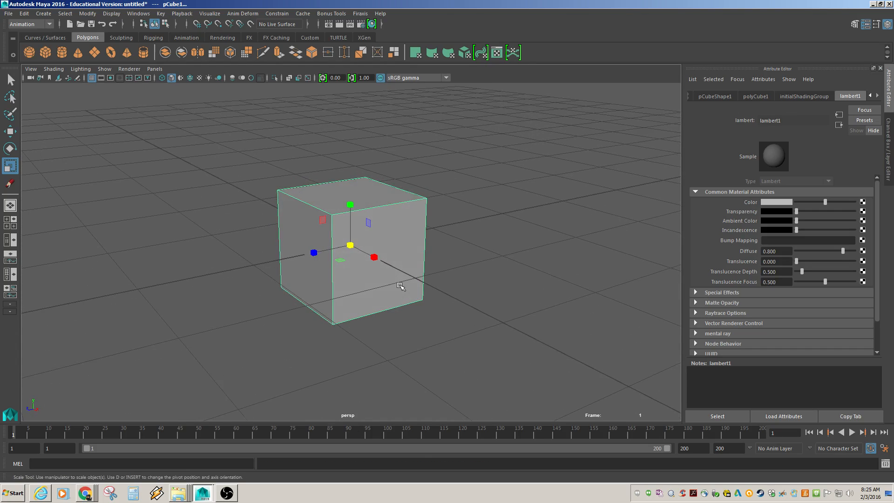
pyautogui.press('4')
pyautogui.keyDown('alt'); pyautogui.moveTo(385, 321); pyautogui.dragTo(488, 333); pyautogui.keyUp('alt')
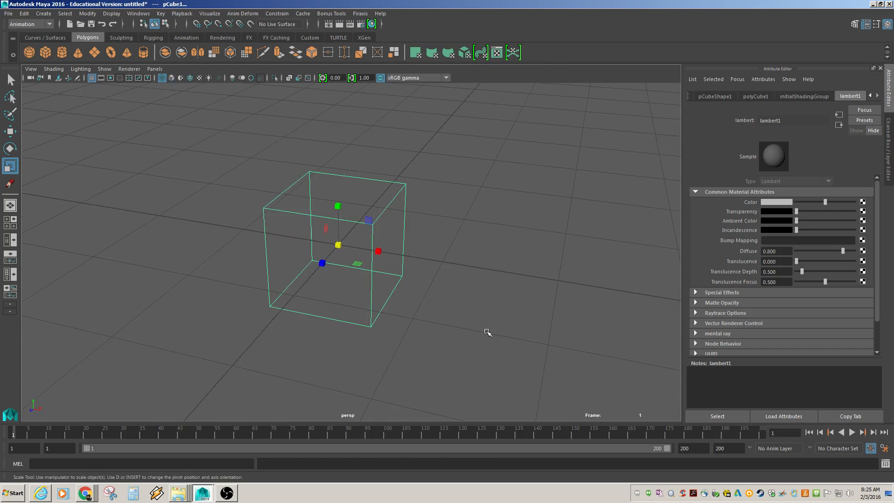
pyautogui.keyDown('alt'); pyautogui.moveTo(480, 291); pyautogui.dragTo(421, 293); pyautogui.keyUp('alt')
pyautogui.keyDown('alt'); pyautogui.moveTo(474, 339); pyautogui.dragTo(435, 273); pyautogui.keyUp('alt')
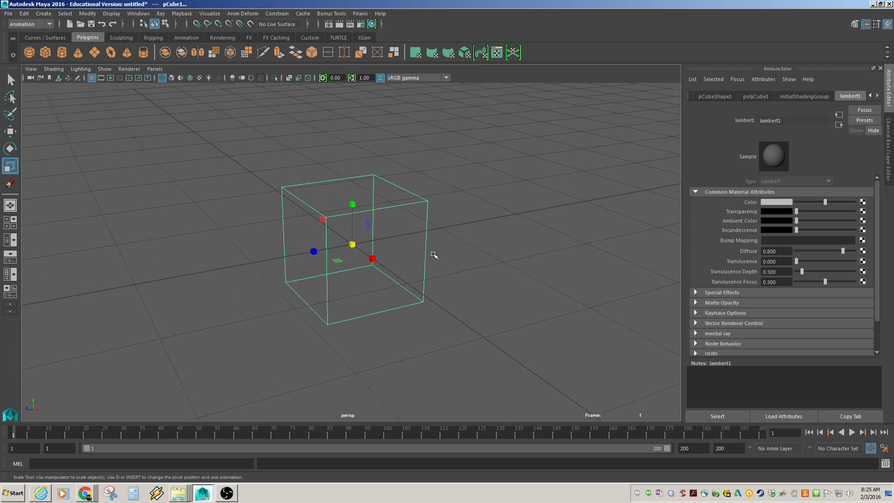
# Return the viewport to solid shading and preview the cube with all scene lights before restoring default lighting
pyautogui.press('5')
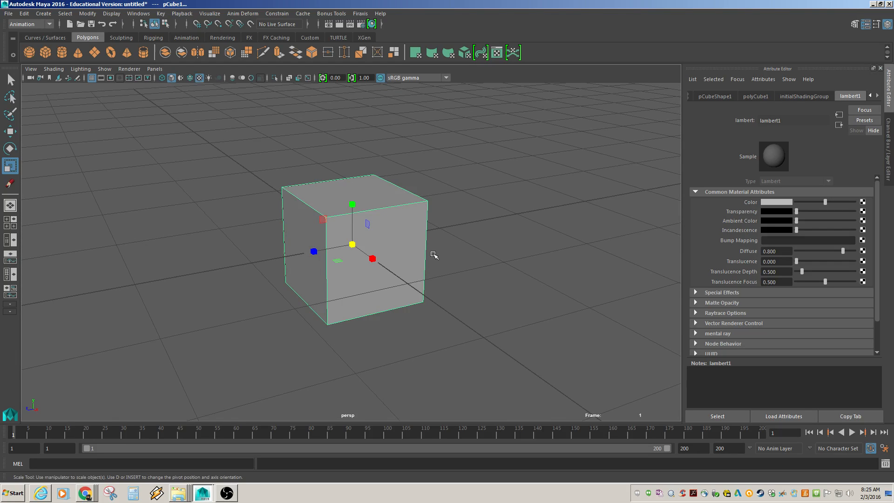
pyautogui.press('7')
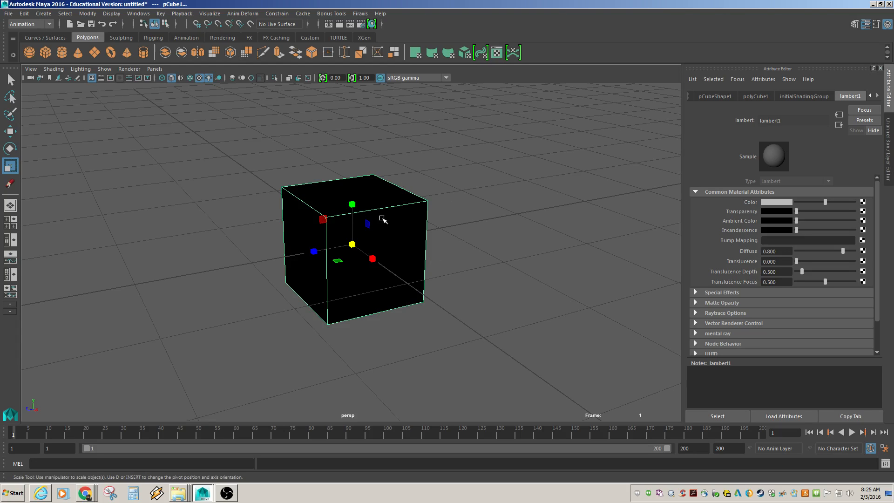
pyautogui.press('7')
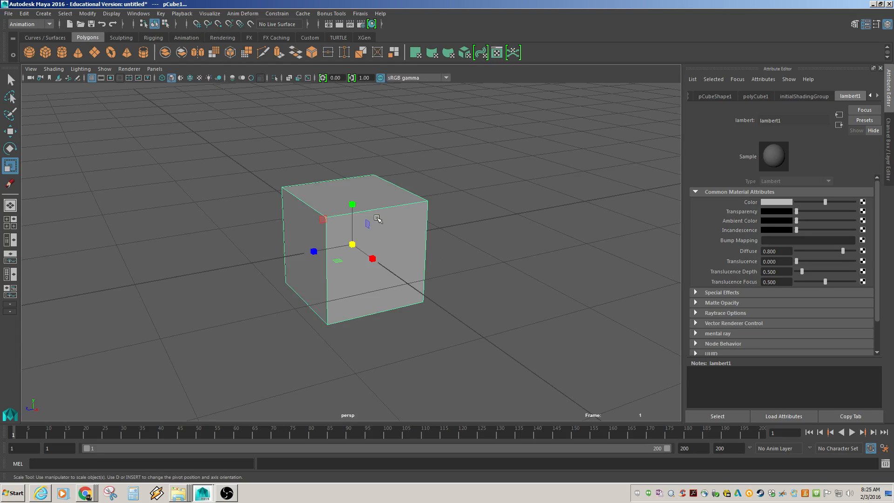
# Examine the shaded cube from different sides, heights and distances in the perspective view
pyautogui.keyDown('alt'); pyautogui.moveTo(523, 303); pyautogui.dragTo(363, 291); pyautogui.keyUp('alt')
pyautogui.keyDown('alt'); pyautogui.moveTo(406, 232); pyautogui.dragTo(487, 295, button='right'); pyautogui.keyUp('alt')
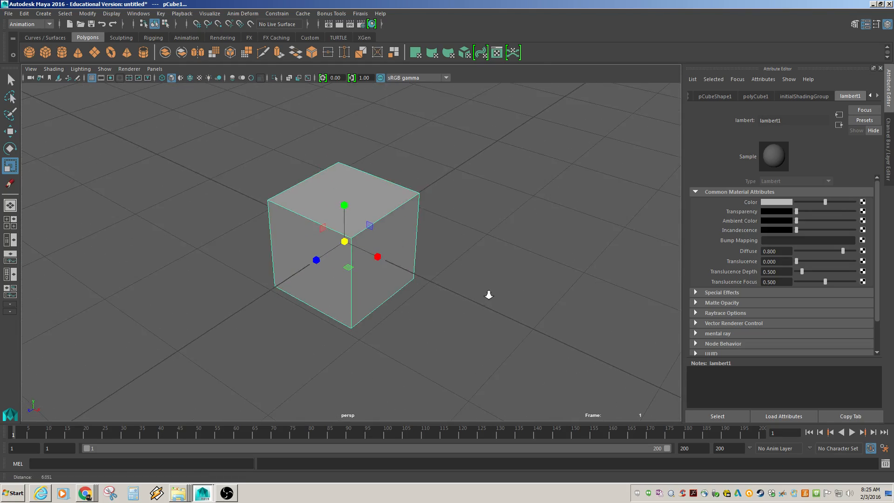
pyautogui.keyDown('alt'); pyautogui.moveTo(427, 277); pyautogui.dragTo(448, 303, button='middle'); pyautogui.keyUp('alt')
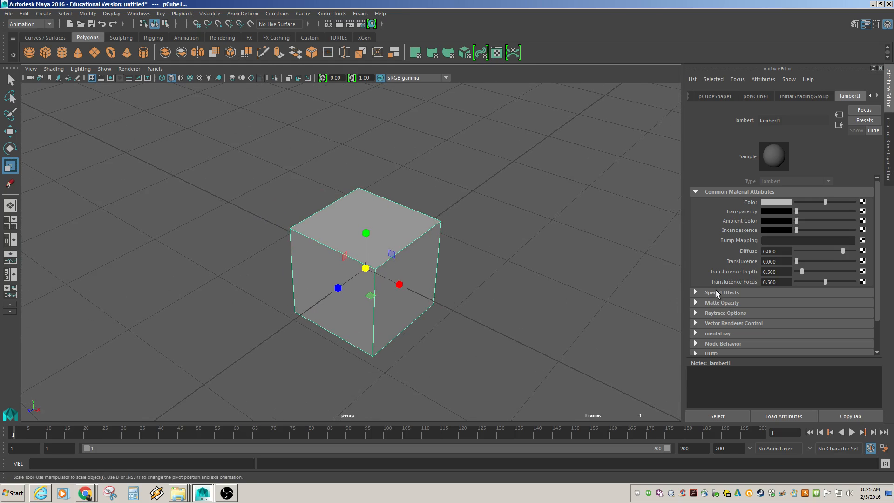
pyautogui.keyDown('alt'); pyautogui.moveTo(521, 329); pyautogui.dragTo(500, 308); pyautogui.keyUp('alt')
pyautogui.keyDown('alt'); pyautogui.moveTo(508, 307); pyautogui.dragTo(499, 252, button='middle'); pyautogui.keyUp('alt')
pyautogui.keyDown('alt'); pyautogui.moveTo(461, 221); pyautogui.dragTo(471, 245); pyautogui.keyUp('alt')
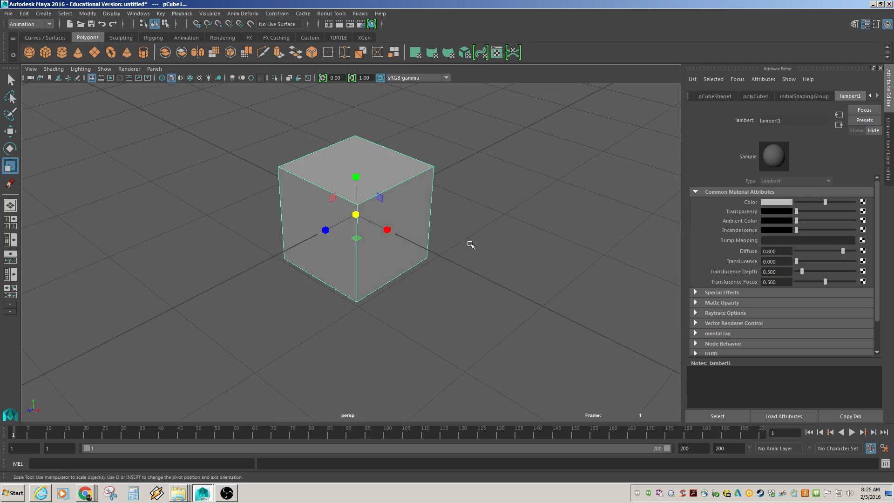
pyautogui.keyDown('alt'); pyautogui.moveTo(494, 253); pyautogui.dragTo(500, 290, button='middle'); pyautogui.keyUp('alt')
pyautogui.keyDown('alt'); pyautogui.moveTo(500, 290); pyautogui.dragTo(473, 281); pyautogui.keyUp('alt')
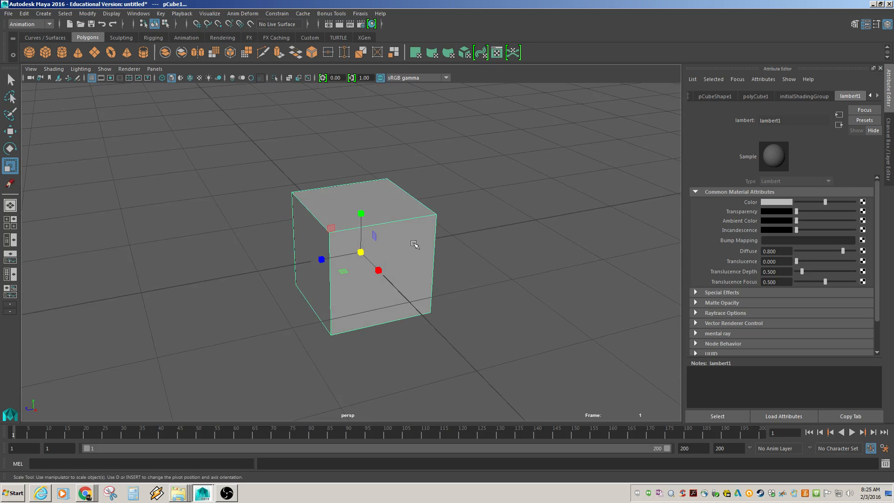
pyautogui.keyDown('alt'); pyautogui.moveTo(292, 306); pyautogui.dragTo(370, 274); pyautogui.keyUp('alt')
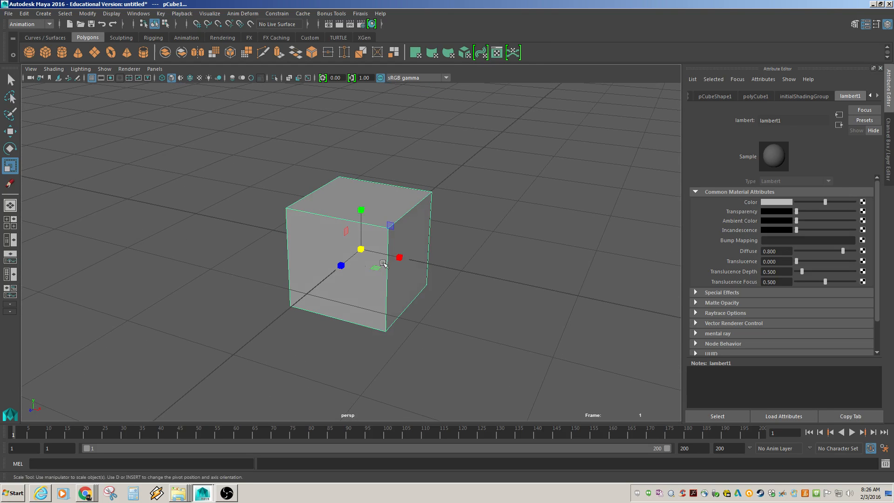
pyautogui.keyDown('alt'); pyautogui.moveTo(416, 289); pyautogui.dragTo(413, 286); pyautogui.keyUp('alt')
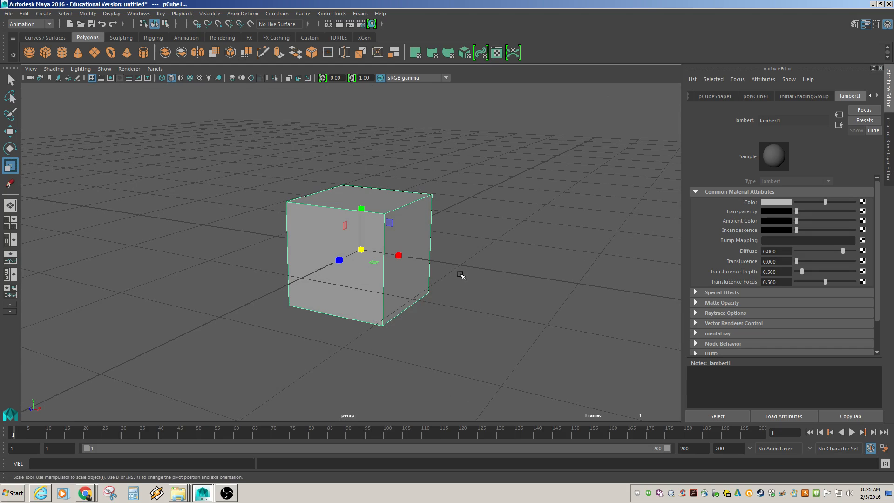
pyautogui.keyDown('alt'); pyautogui.moveTo(469, 279); pyautogui.dragTo(451, 286); pyautogui.keyUp('alt')
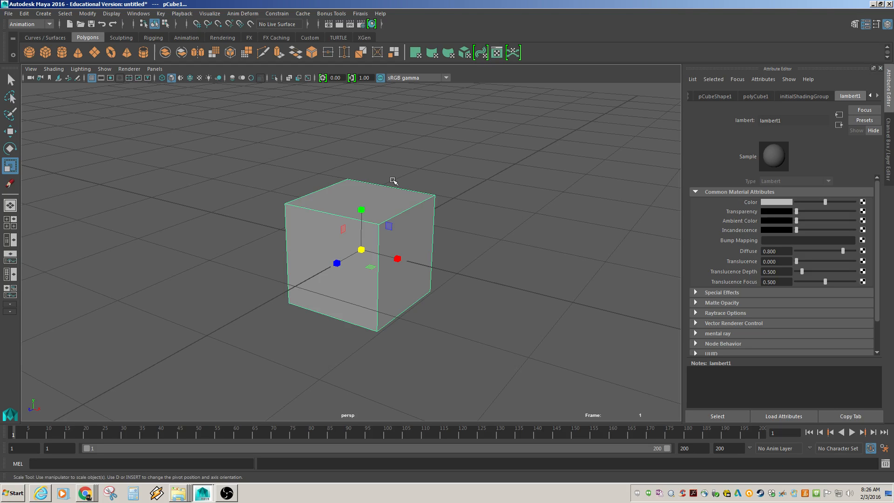
pyautogui.keyDown('alt'); pyautogui.moveTo(384, 296); pyautogui.dragTo(456, 267); pyautogui.keyUp('alt')
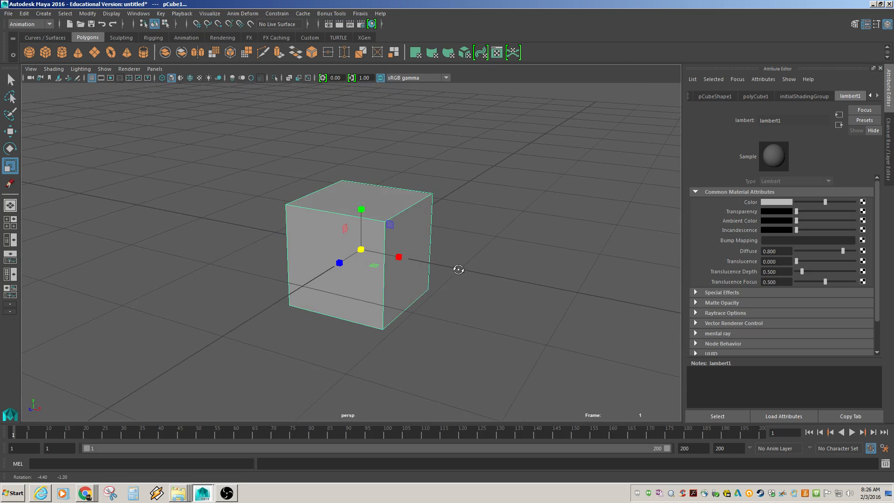